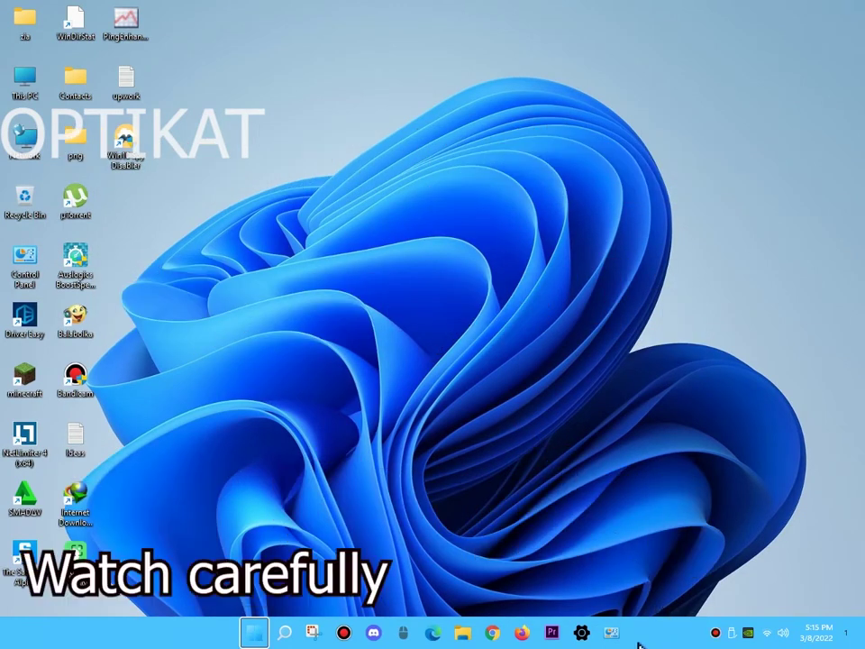
# Step: Remove the Thumbnails, Microsoft Defender Antivirus and Temporary Internet Files from the Temporary files page of the Windows storage settings
pyautogui.click(580, 633)
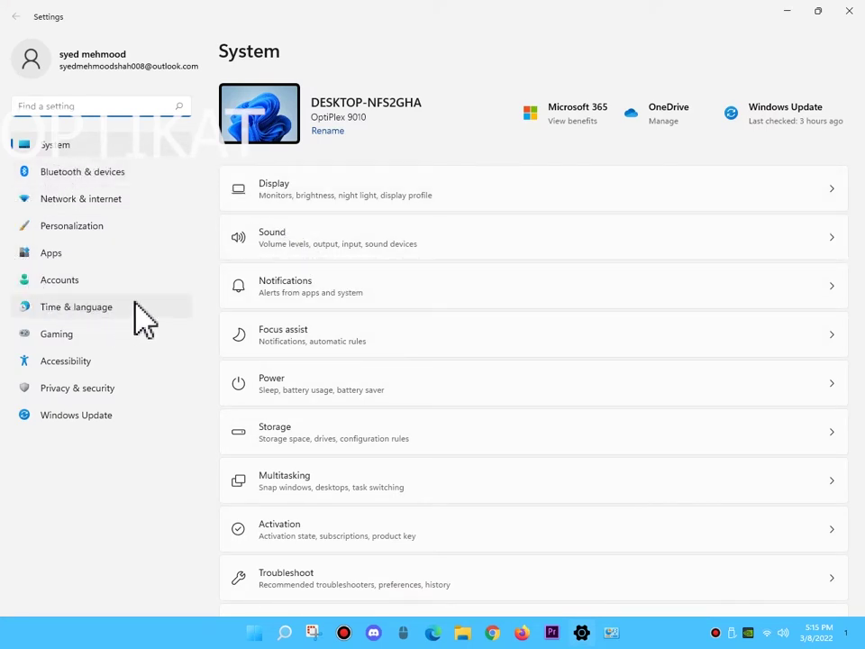
pyautogui.scroll(-2, 370, 433)
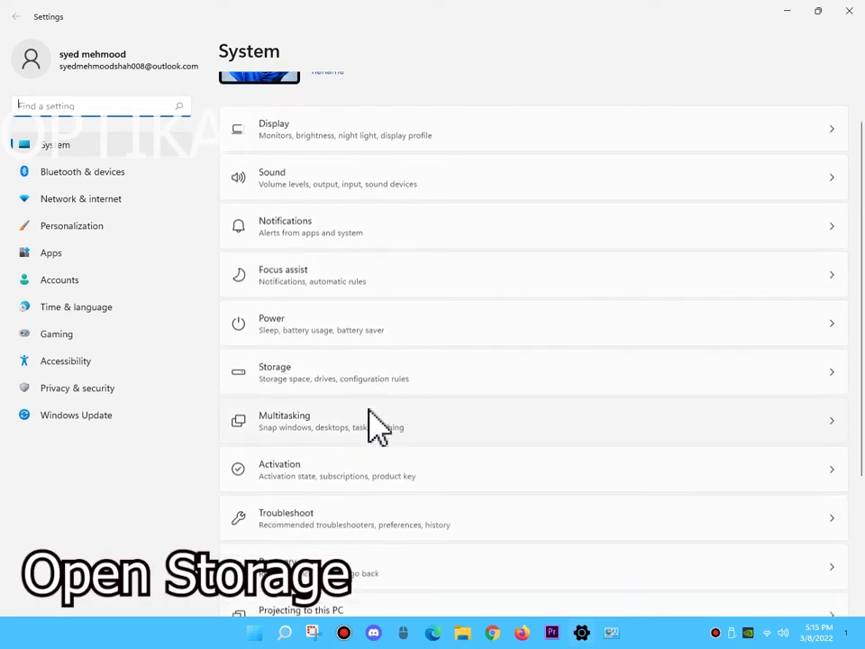
pyautogui.click(391, 353)
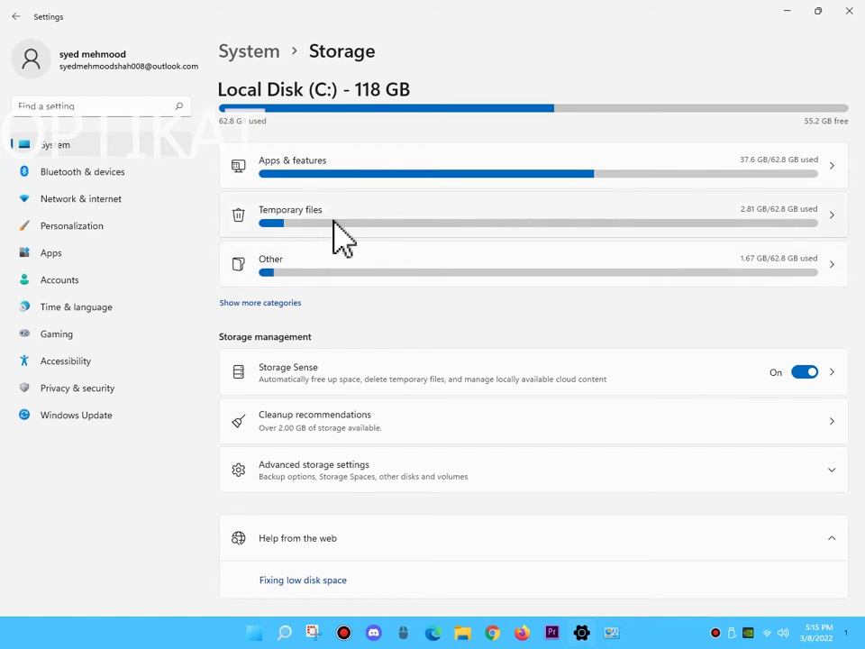
pyautogui.click(235, 225)
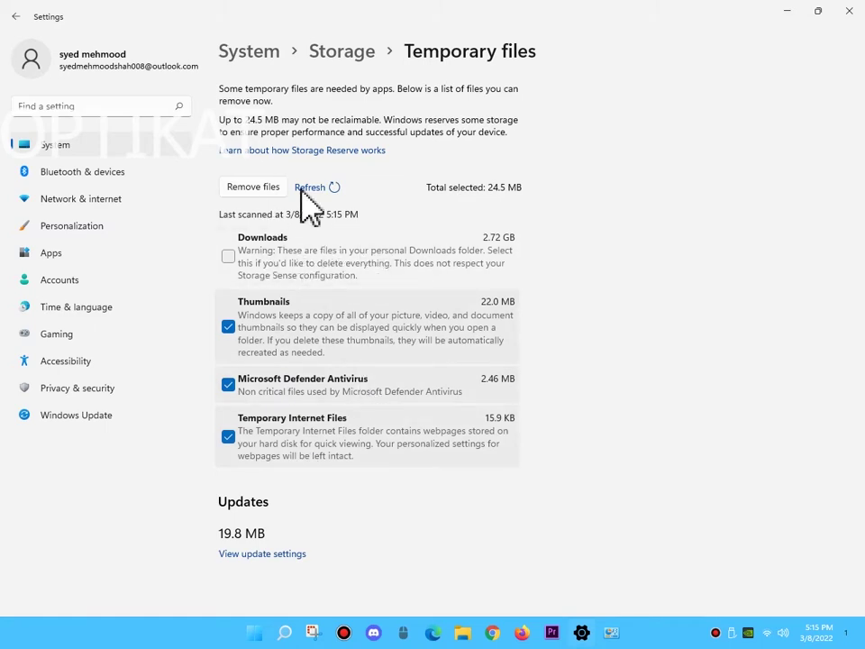
pyautogui.click(246, 189)
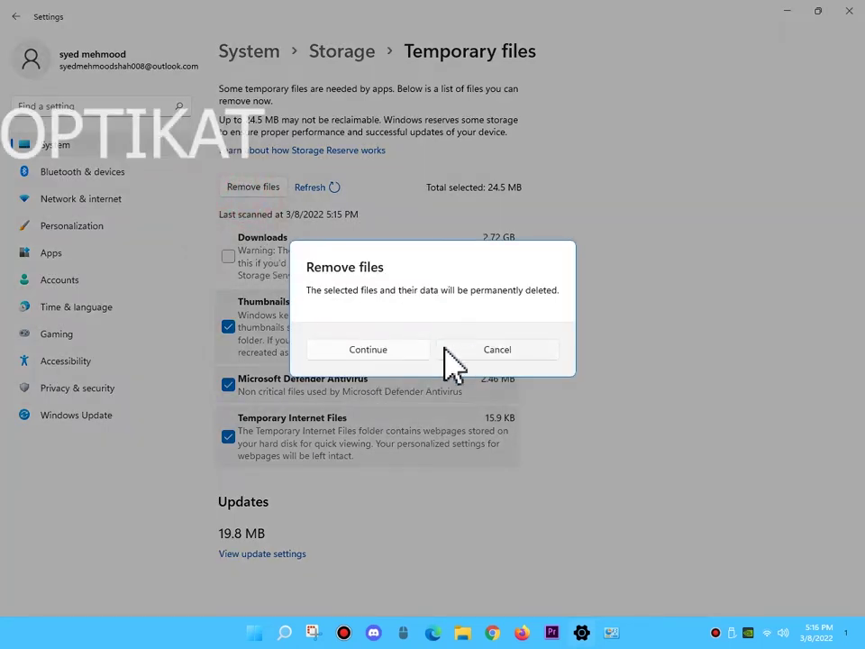
pyautogui.click(394, 350)
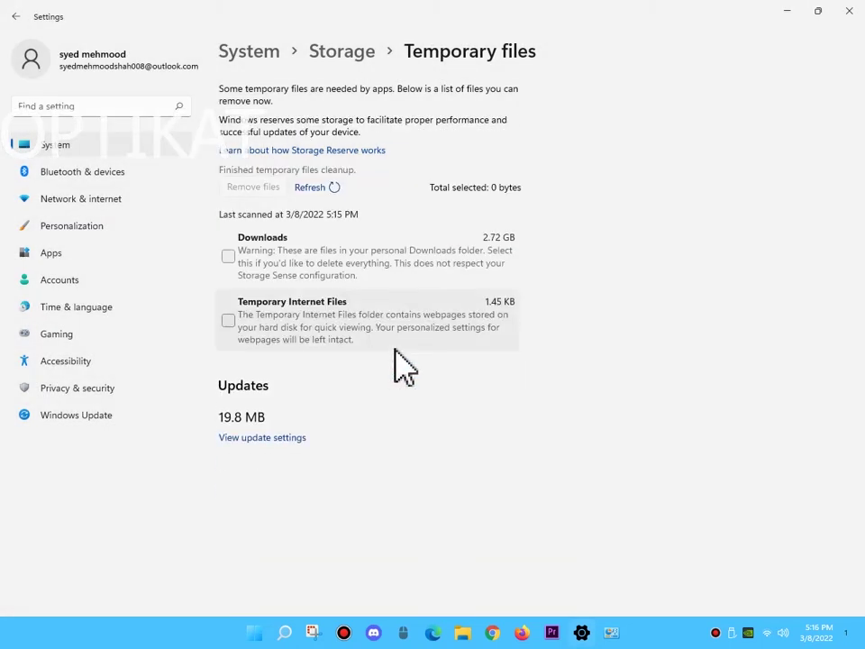
# Step: Select the remaining Temporary Internet Files and remove them permanently
pyautogui.click(411, 330)
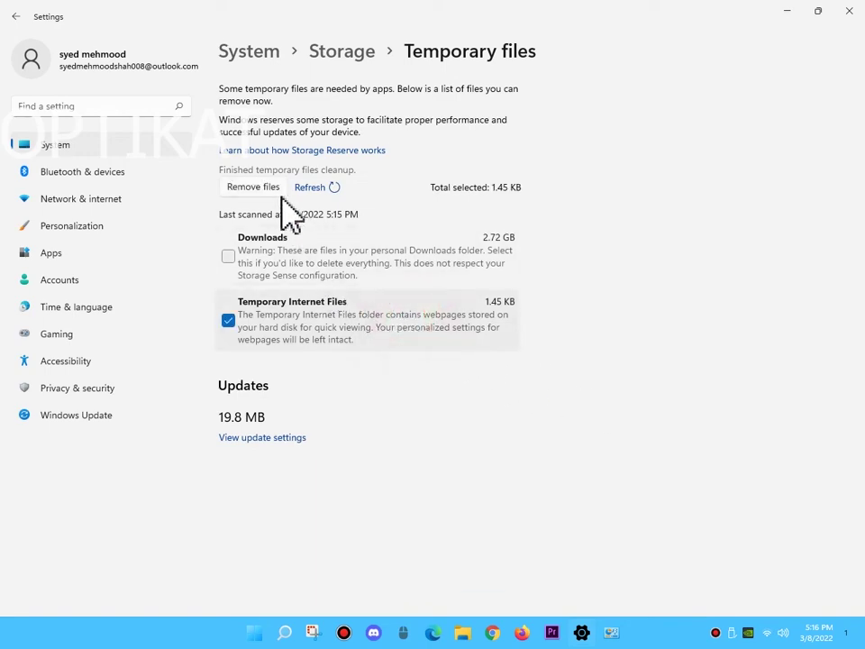
pyautogui.click(249, 188)
pyautogui.click(388, 355)
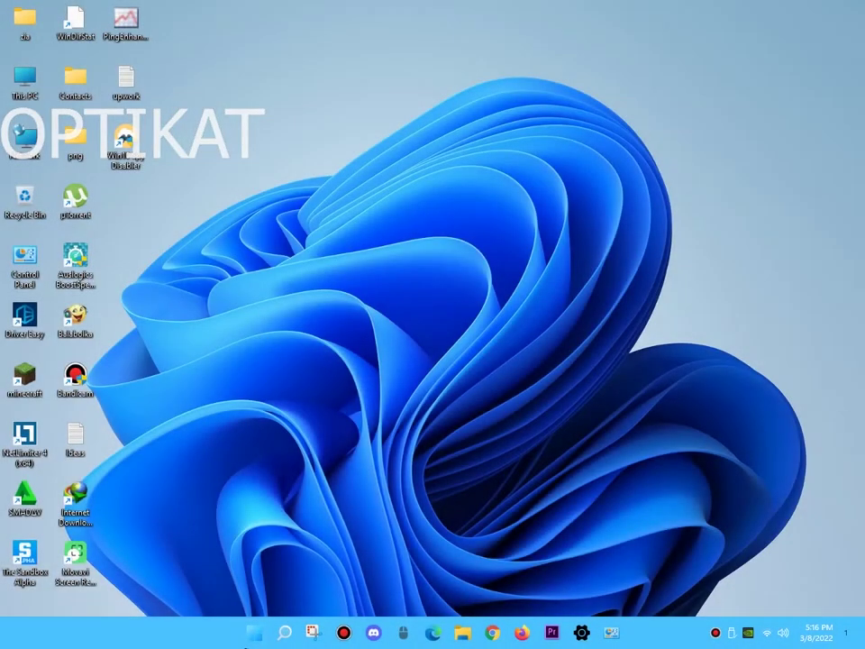
# Step: Reopen the Settings app and disable "Offer suggestions on how I can set up my device" in the system's Notifications settings
pyautogui.click(254, 633)
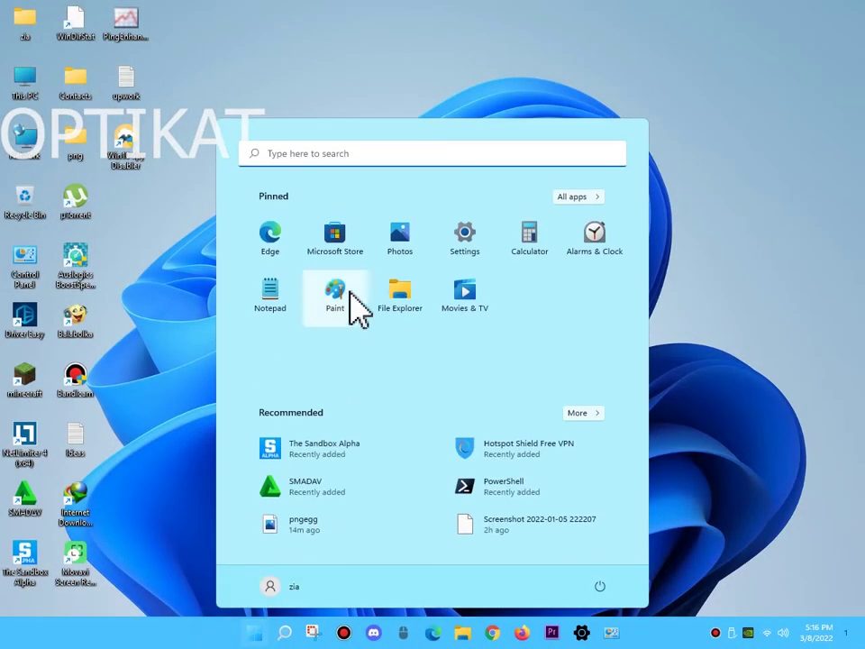
pyautogui.click(298, 150)
pyautogui.write('settings')
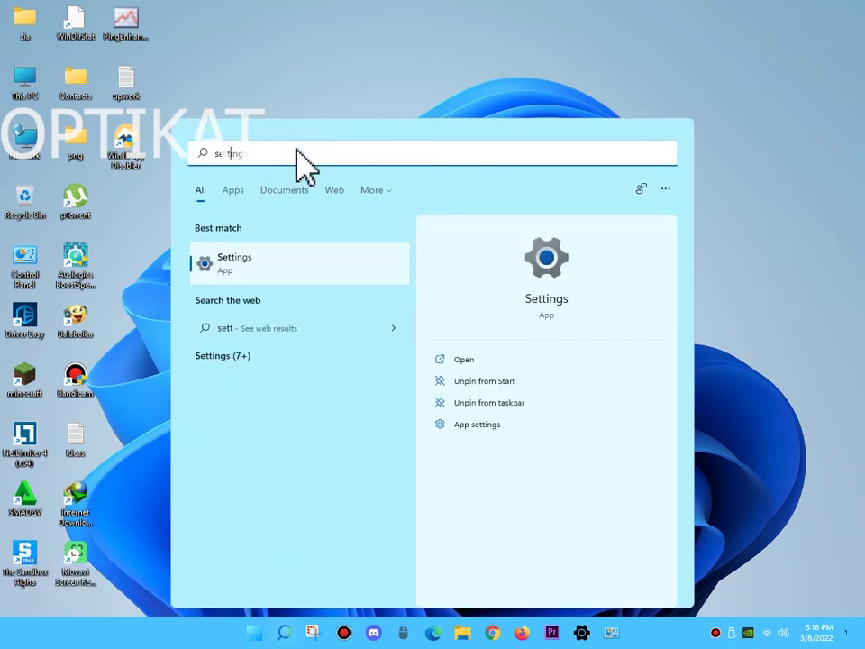
pyautogui.click(321, 270)
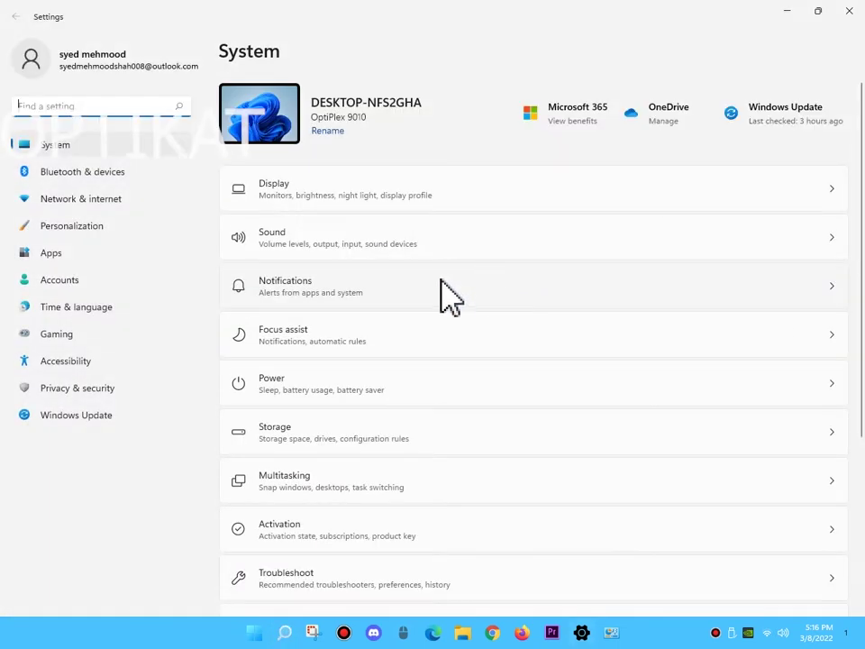
pyautogui.click(507, 293)
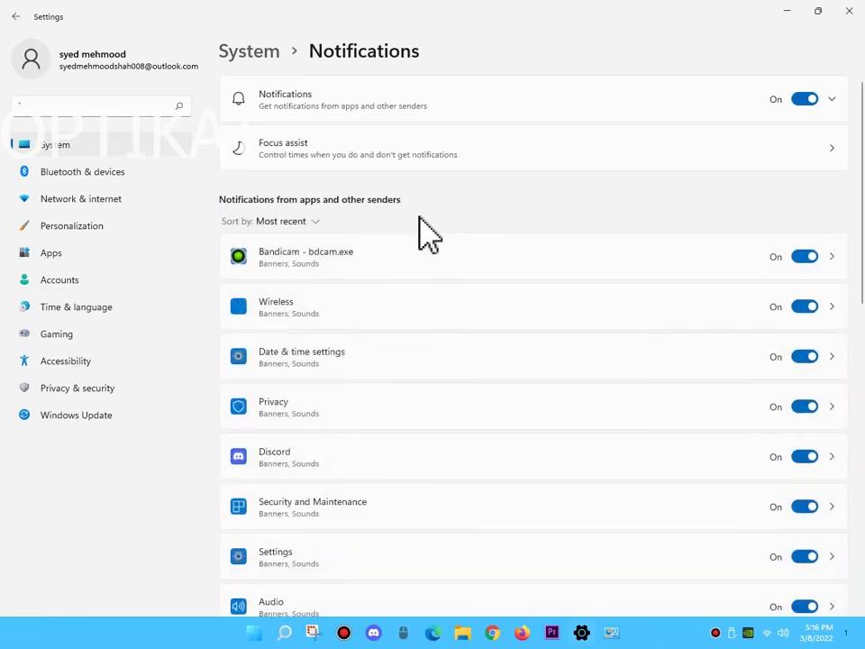
pyautogui.scroll(-8, 429, 233)
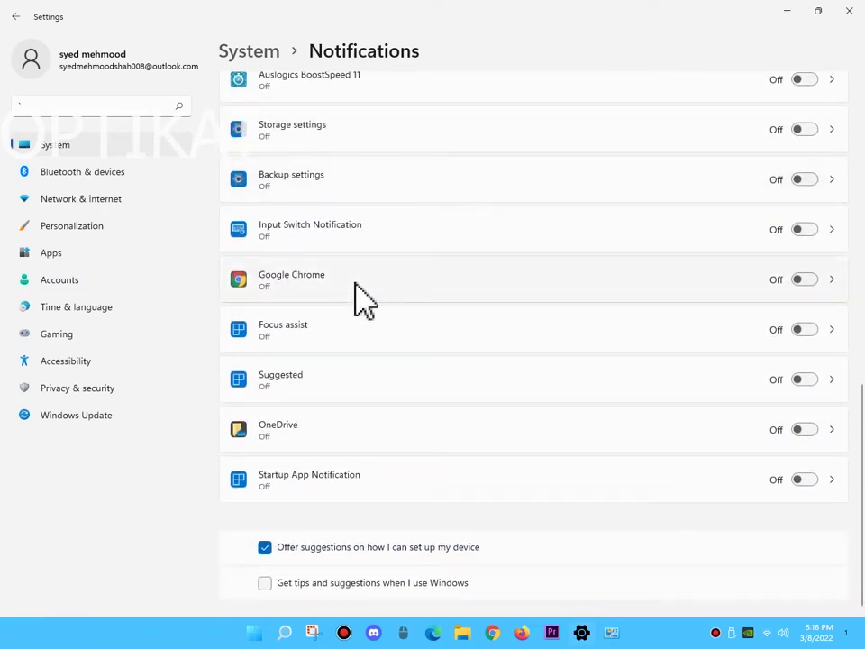
pyautogui.click(295, 548)
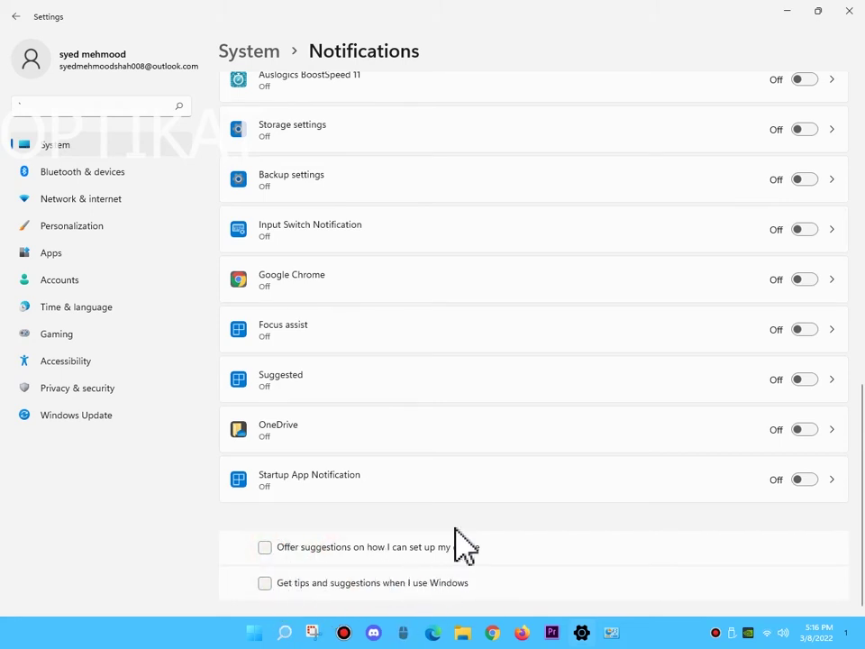
pyautogui.scroll(10, 610, 279)
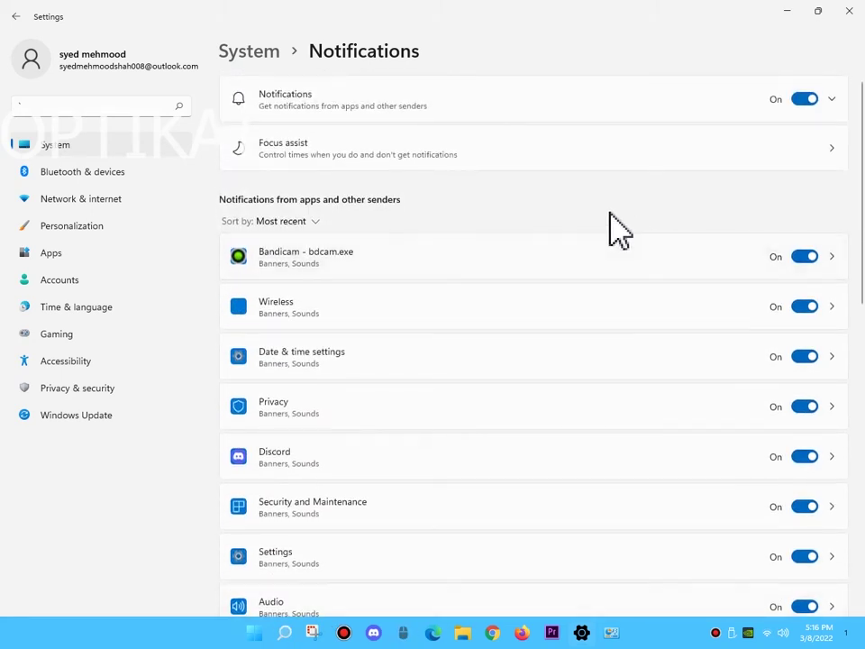
# Step: In the Gaming settings, turn off opening Xbox Game Bar with the controller button
pyautogui.click(126, 142)
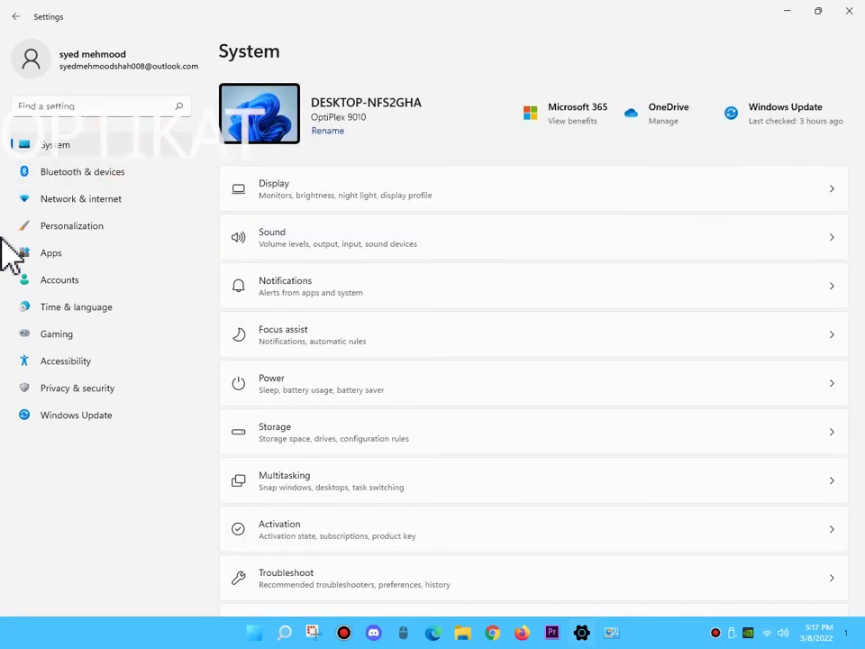
pyautogui.click(65, 334)
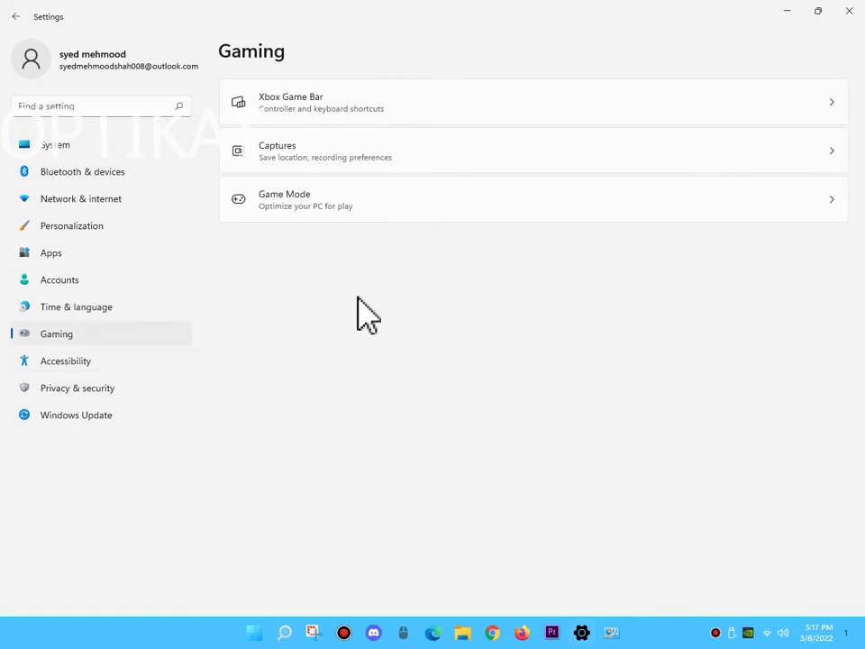
pyautogui.click(438, 110)
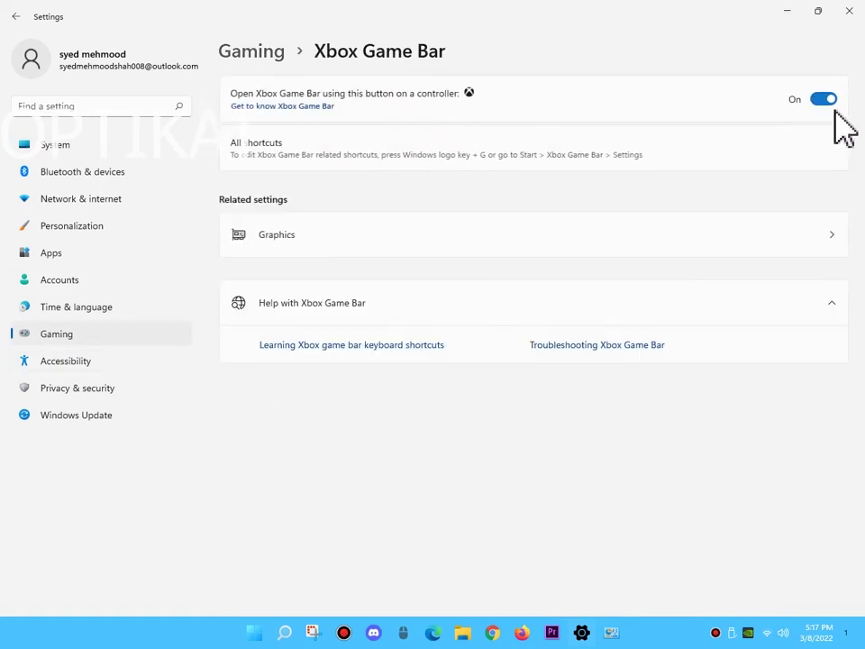
pyautogui.click(817, 100)
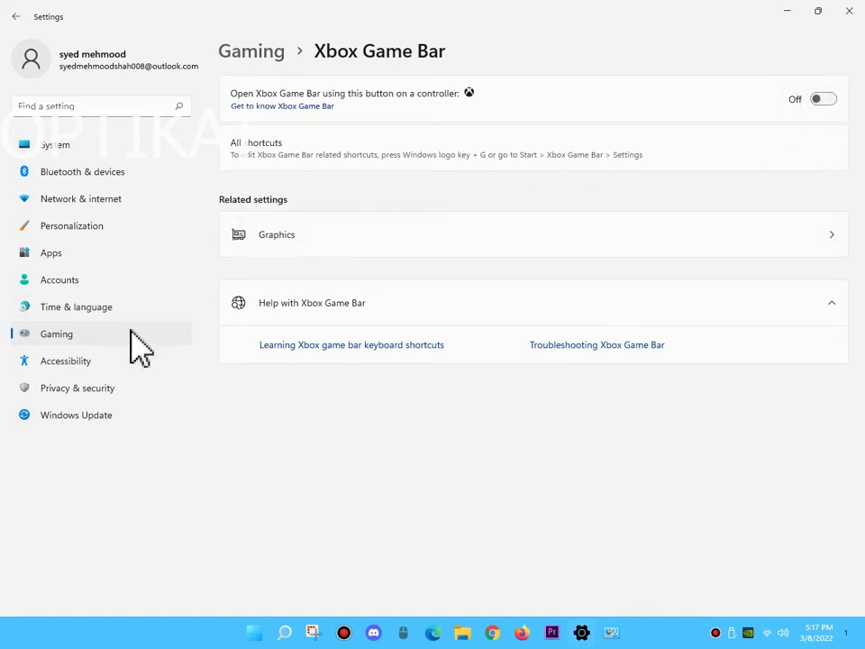
# Step: Return to the Gaming settings and turn on Game Mode
pyautogui.click(16, 17)
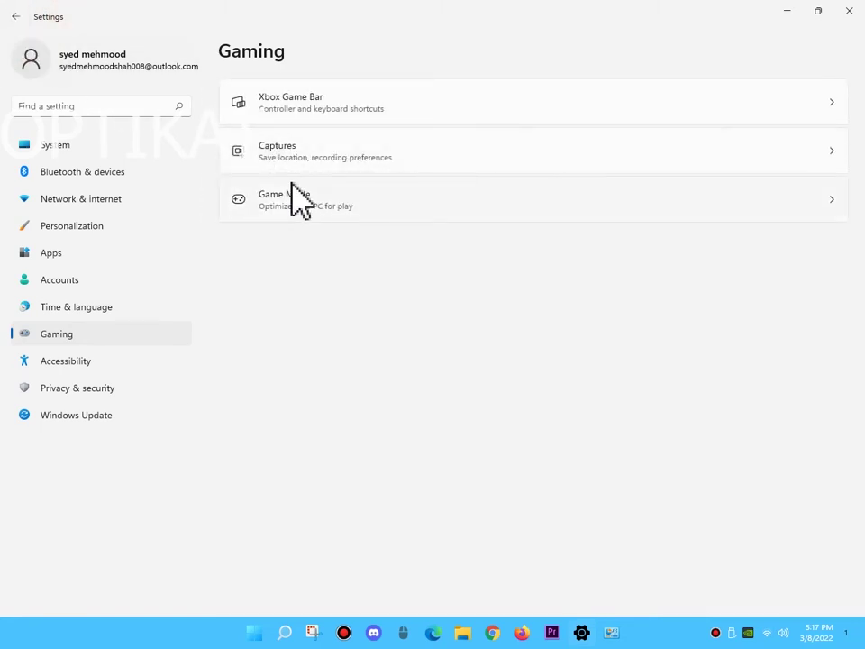
pyautogui.click(533, 206)
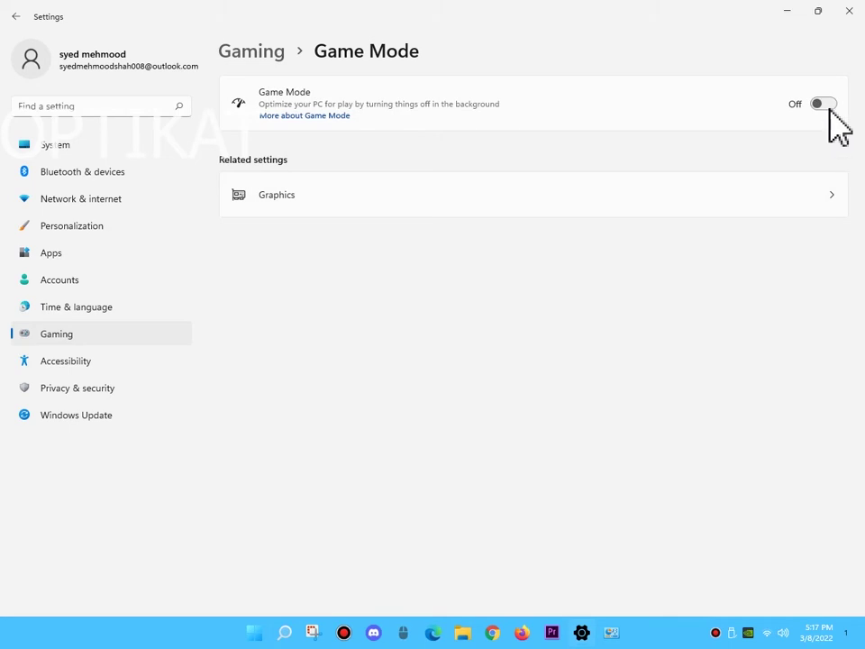
pyautogui.click(821, 106)
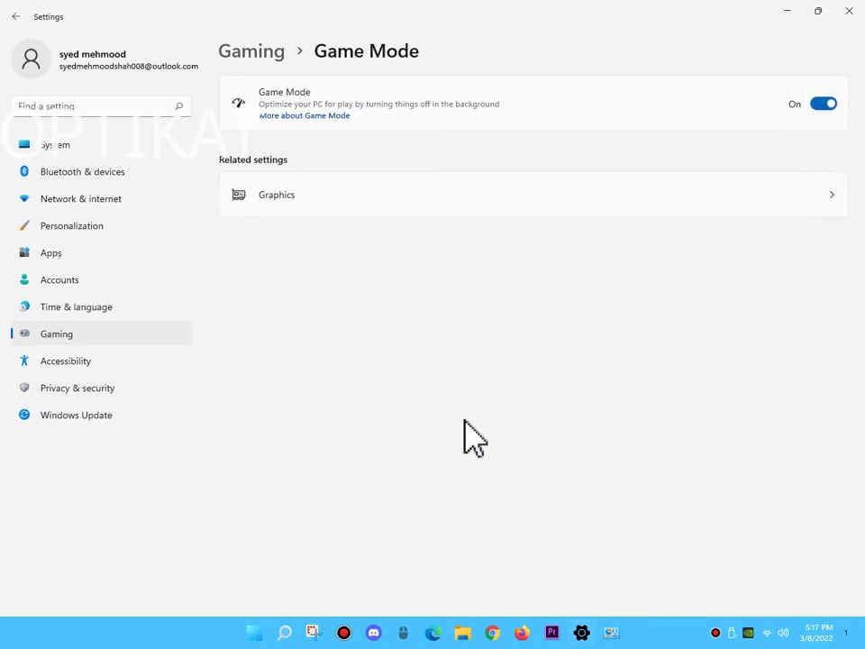
# Step: In the Accessibility visual effects, turn off transparency effects, always-shown scrollbars and animation effects
pyautogui.hotkey('alt', 'Left')
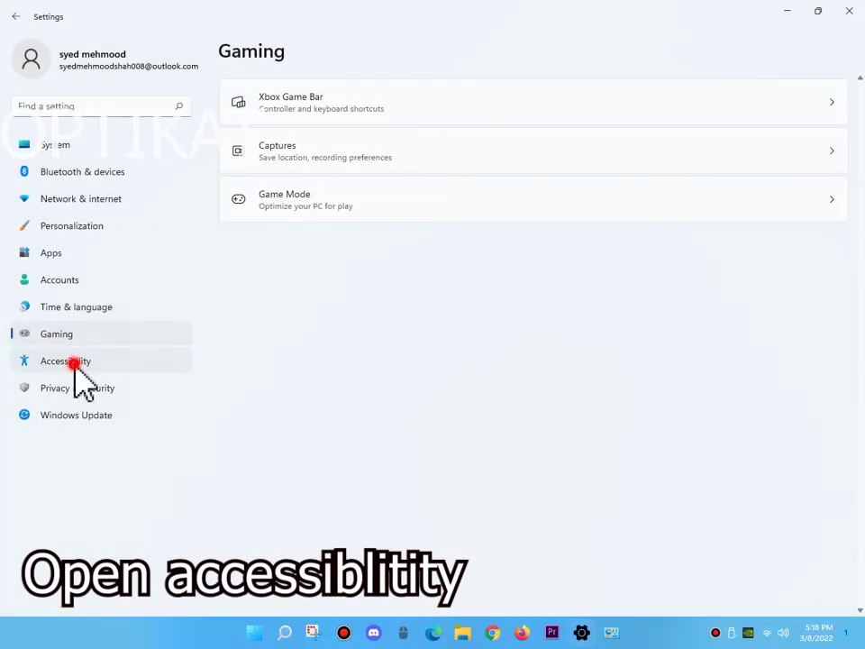
pyautogui.click(74, 365)
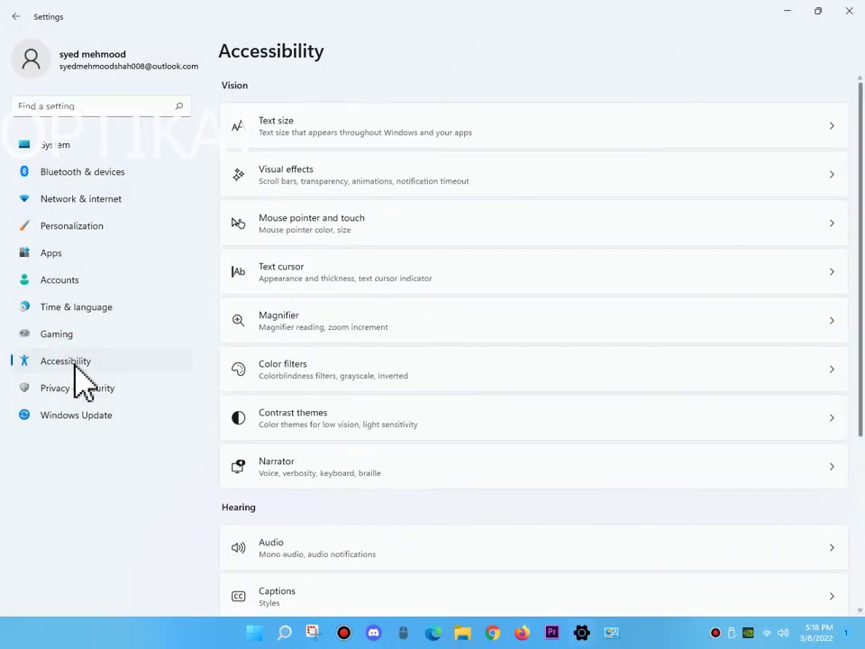
pyautogui.click(407, 189)
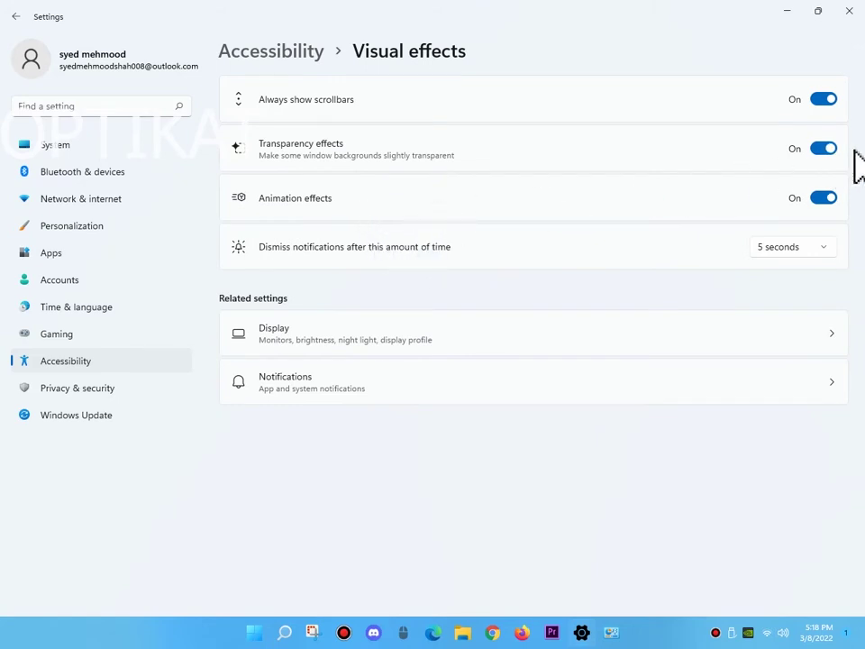
pyautogui.click(820, 149)
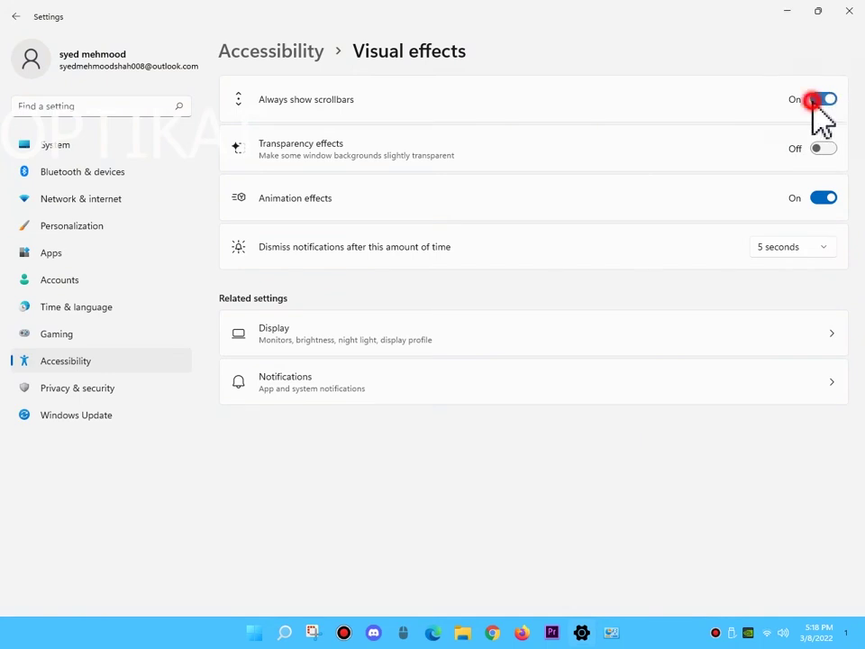
pyautogui.click(814, 100)
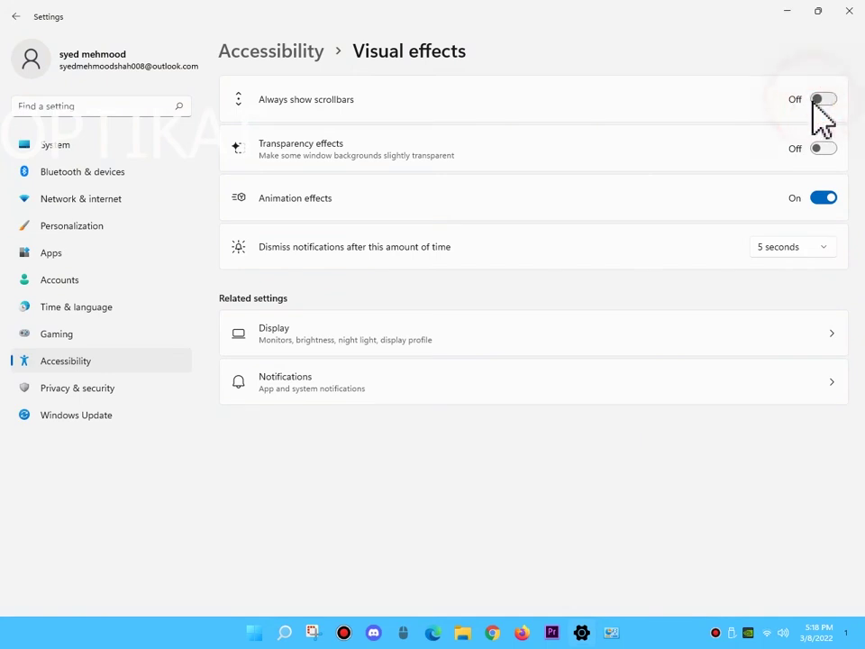
pyautogui.click(826, 201)
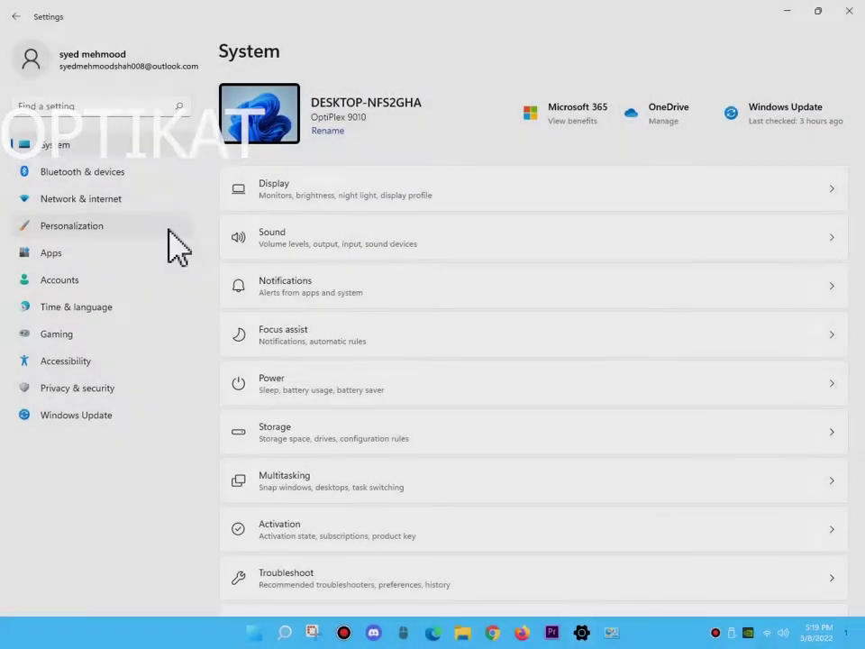
# Step: Check the transparency effects and the other colour options in the Personalization settings
pyautogui.click(115, 227)
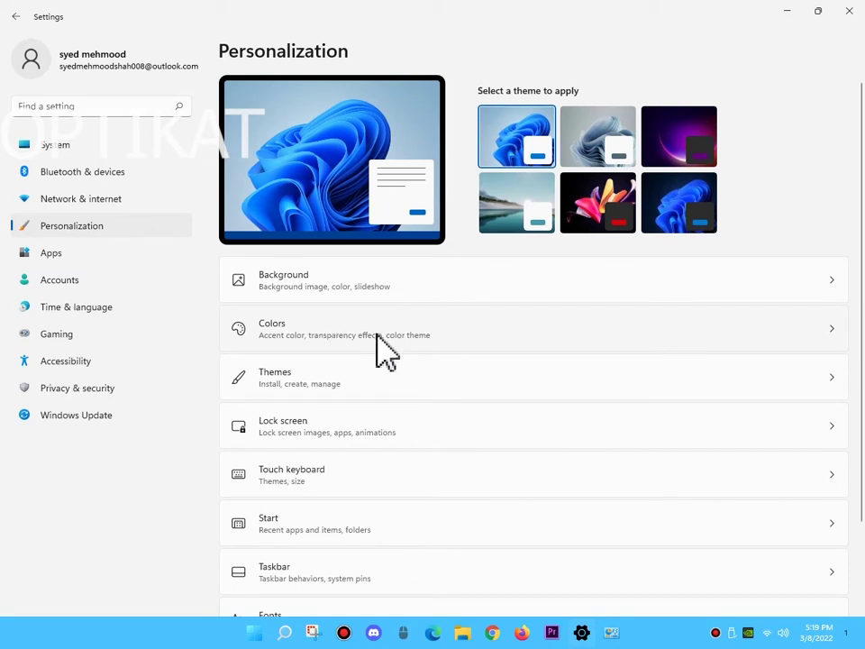
pyautogui.click(462, 341)
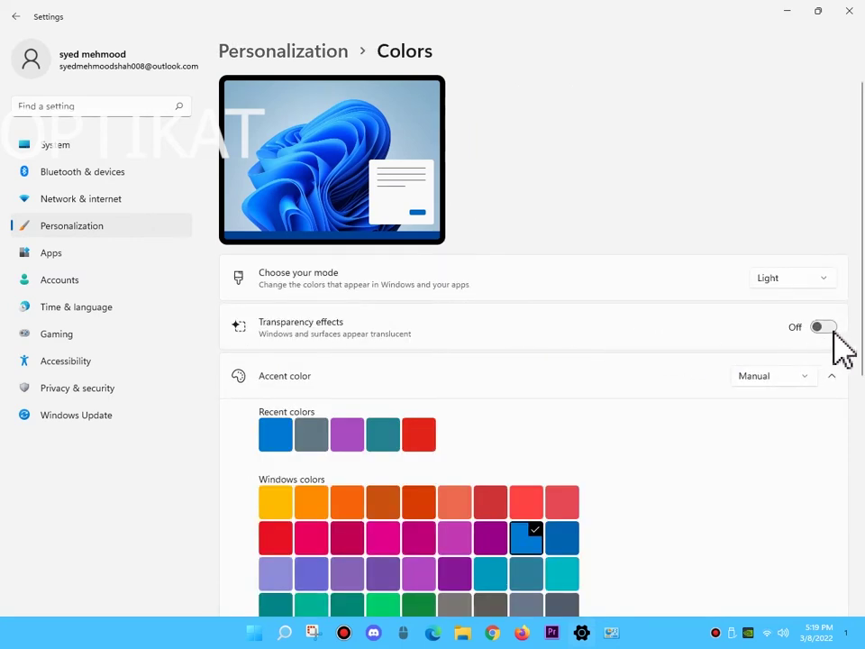
pyautogui.scroll(-5, 637, 315)
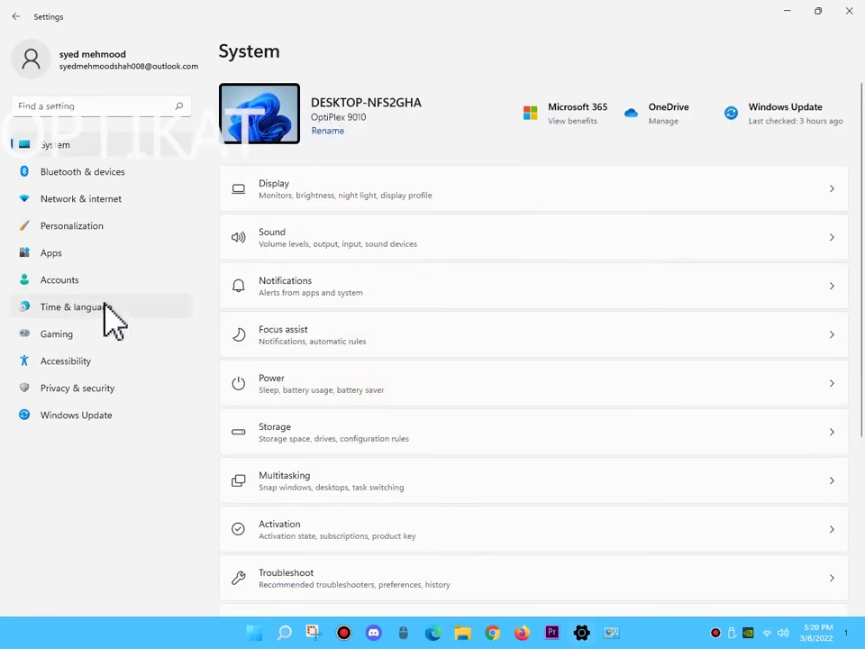
# Step: In the Apps settings for video playback, set the battery options to "Optimize for video quality"
pyautogui.click(157, 261)
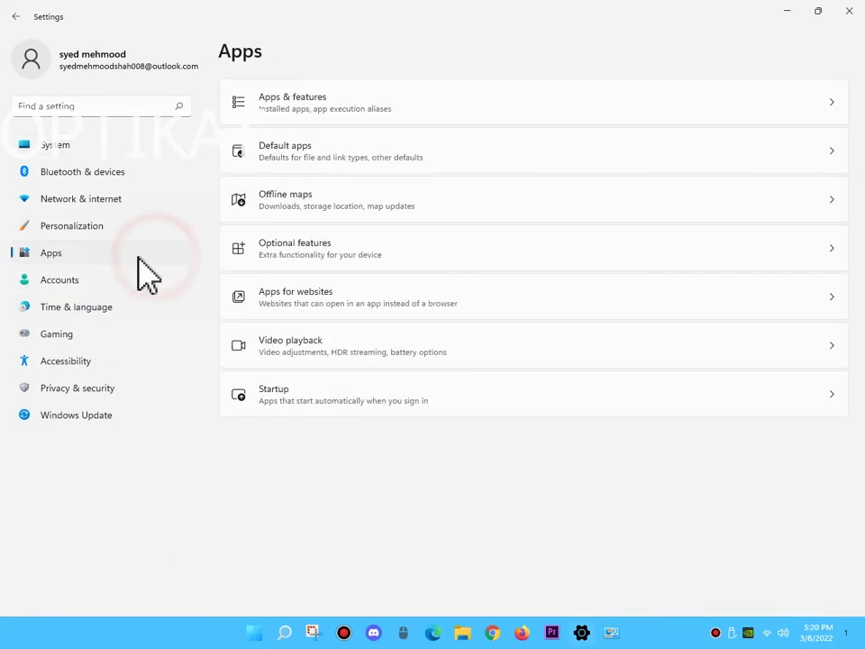
pyautogui.click(344, 350)
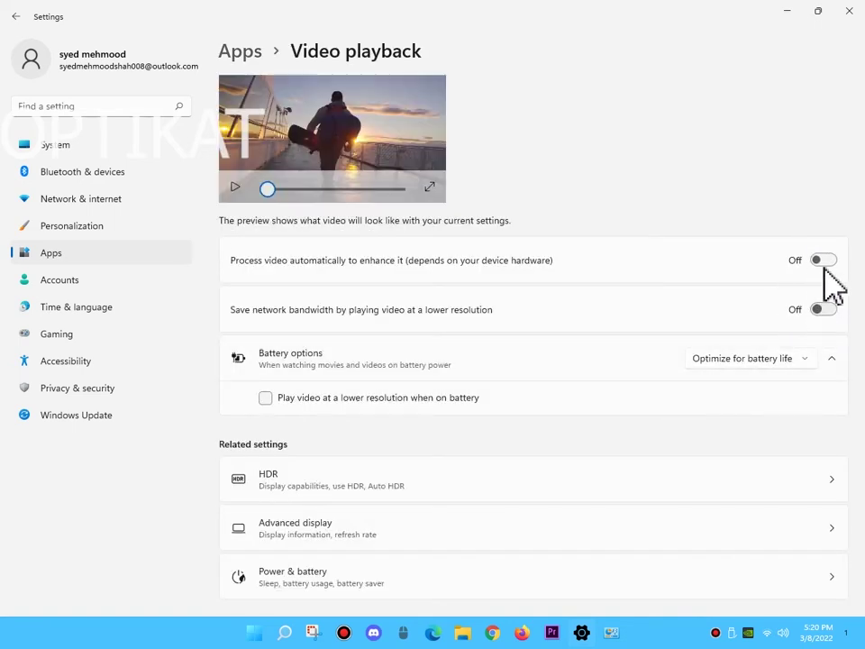
pyautogui.click(772, 360)
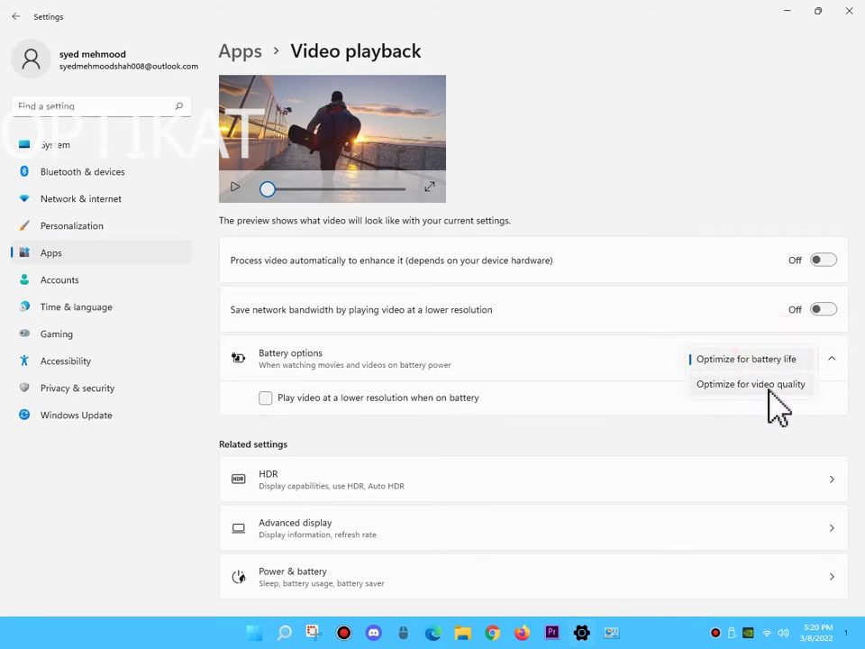
pyautogui.click(770, 393)
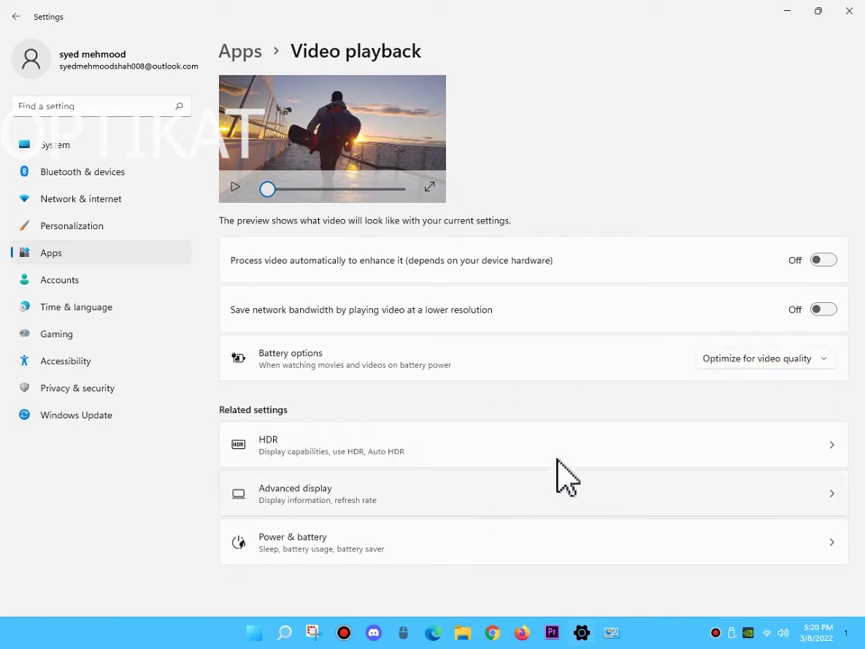
# Step: Choose the battery option for video playback again and refresh the desktop
pyautogui.click(759, 360)
pyautogui.click(782, 336)
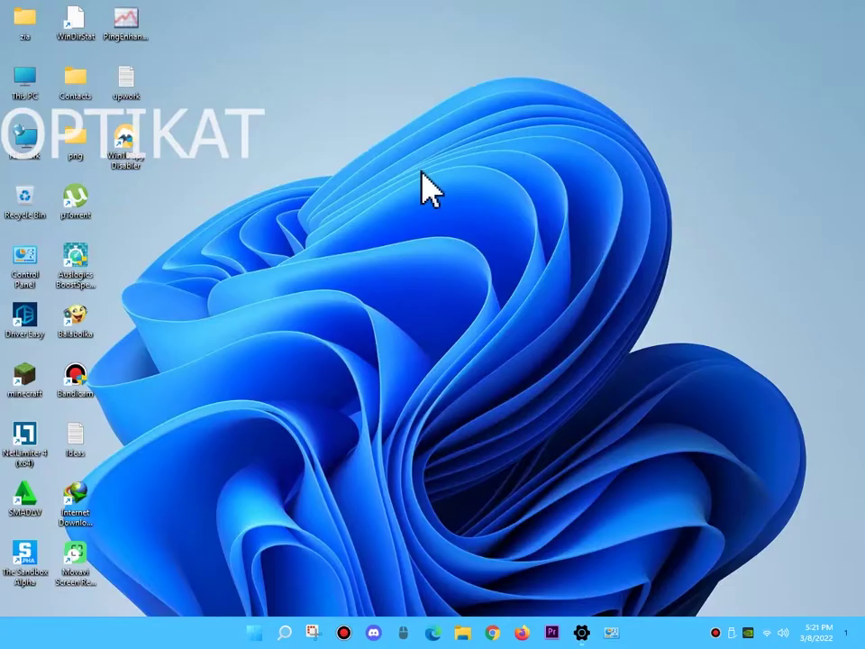
pyautogui.rightClick(424, 171)
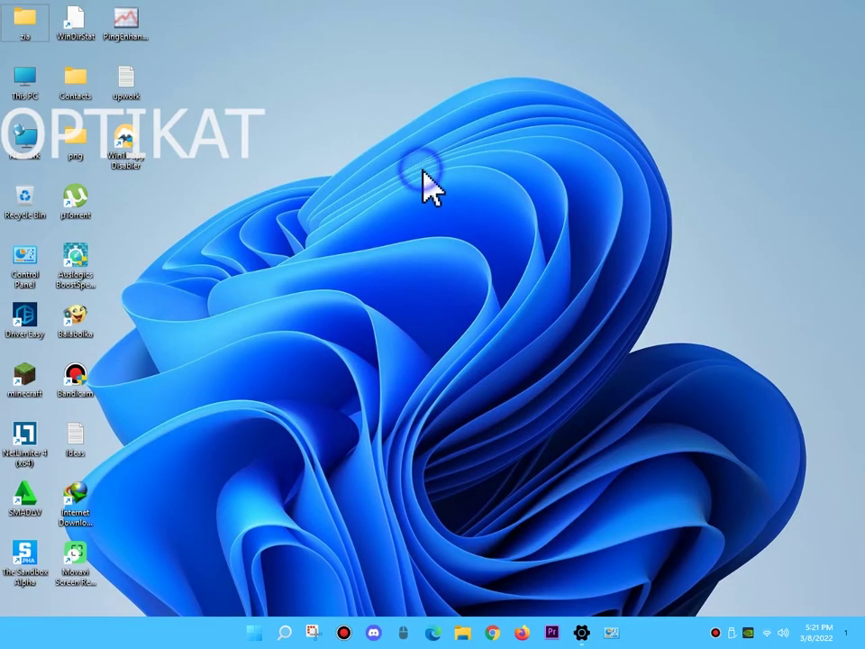
pyautogui.click(480, 216)
pyautogui.click(483, 226)
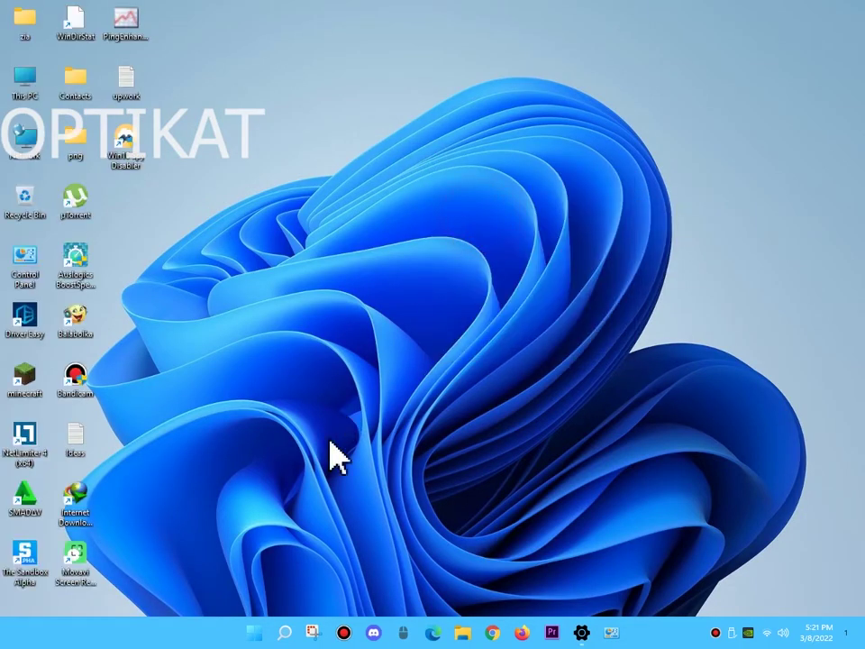
# Step: Search Windows for "defra" and open the Optimize Drives tool
pyautogui.click(264, 643)
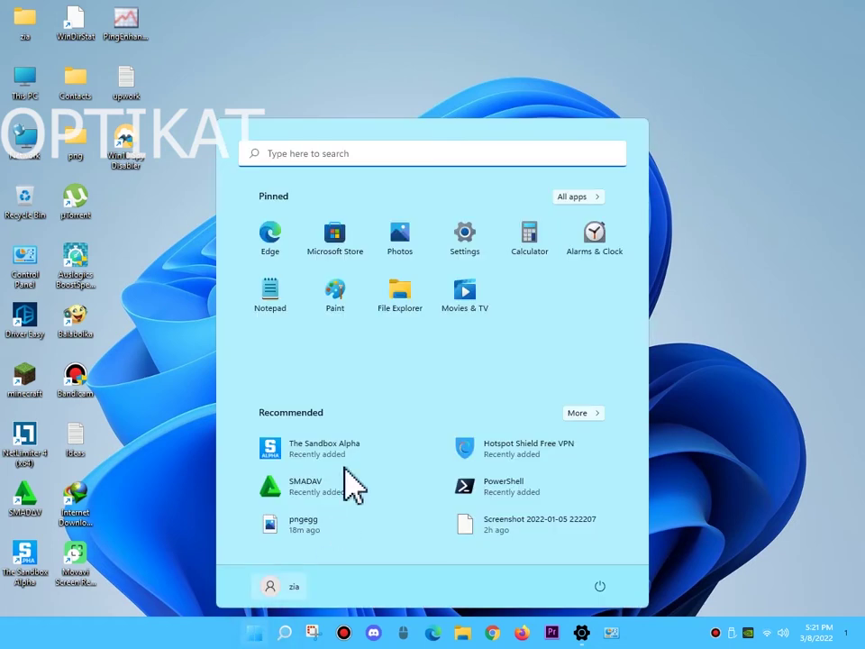
pyautogui.click(305, 147)
pyautogui.write('defra')
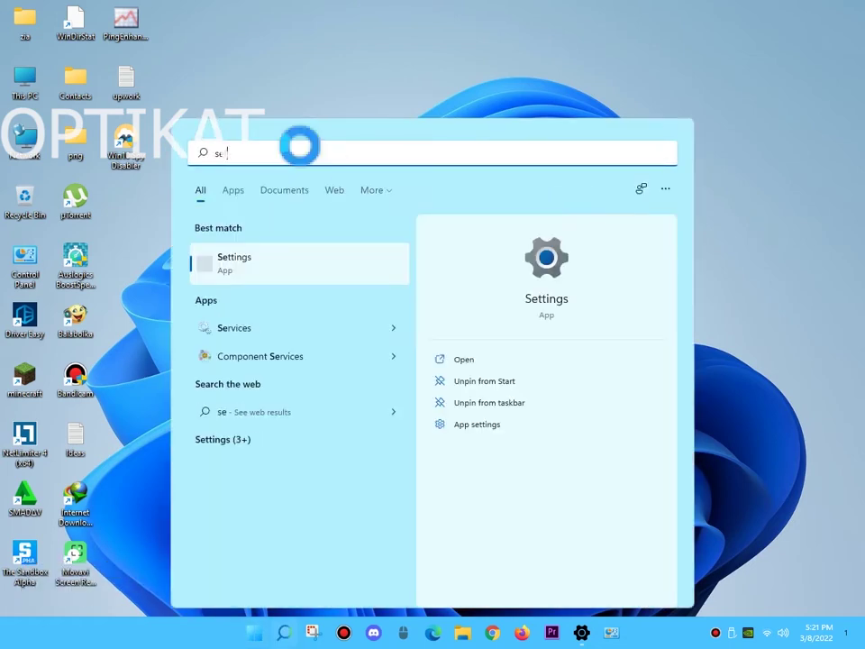
pyautogui.click(337, 273)
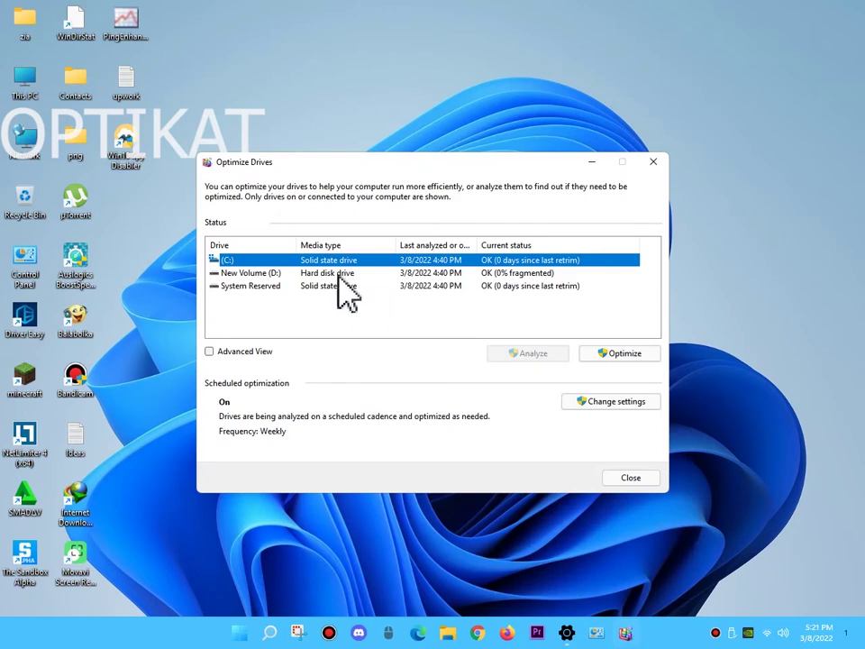
# Step: Optimize the C: drive, New Volume (D:) and the System Reserved drive one after another, and keep D: selected
pyautogui.click(633, 355)
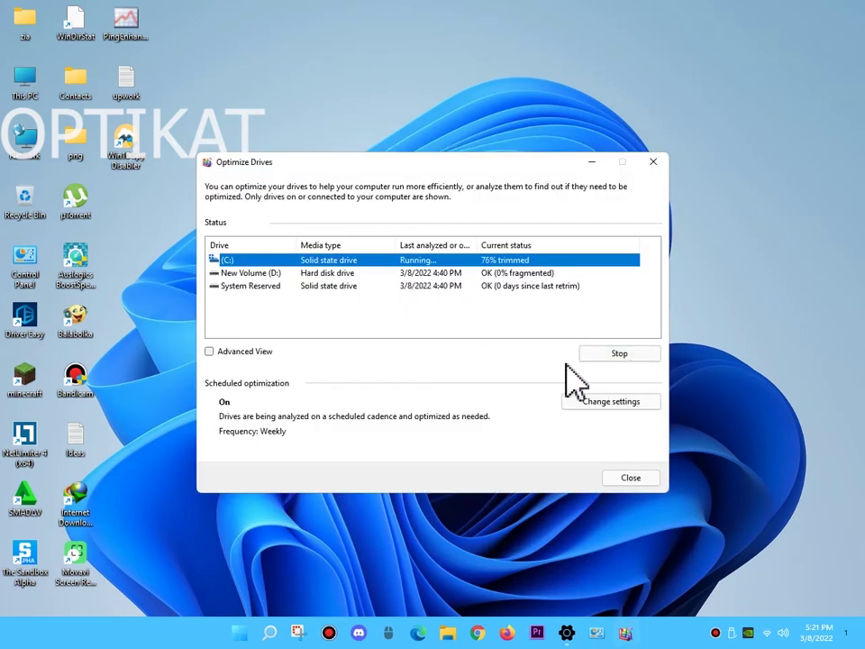
pyautogui.click(542, 272)
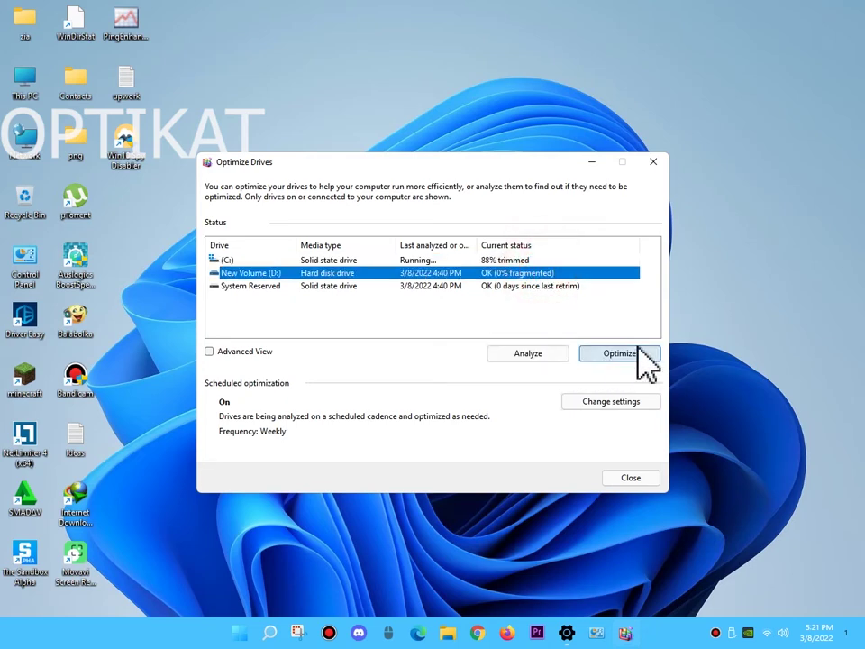
pyautogui.click(638, 349)
pyautogui.click(523, 286)
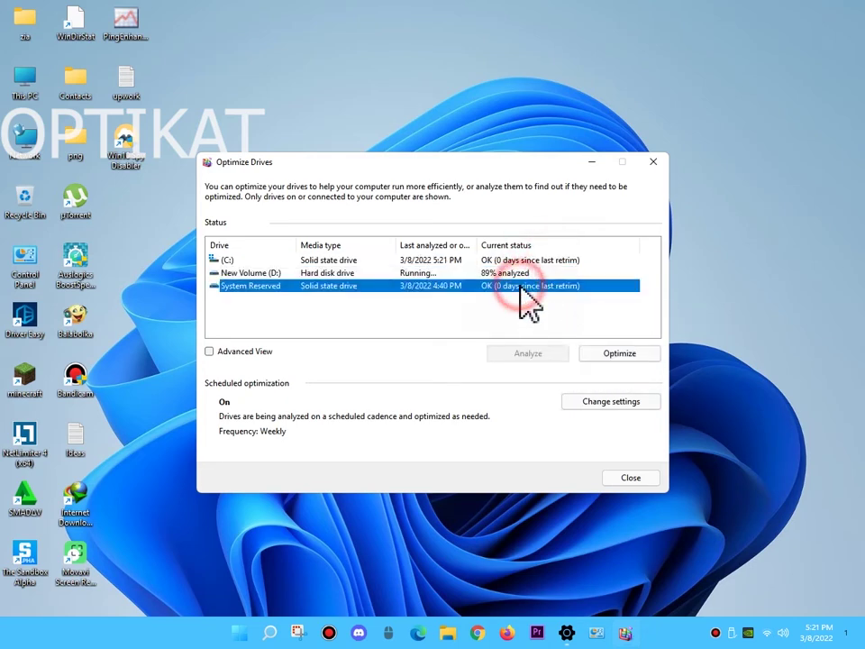
pyautogui.click(622, 355)
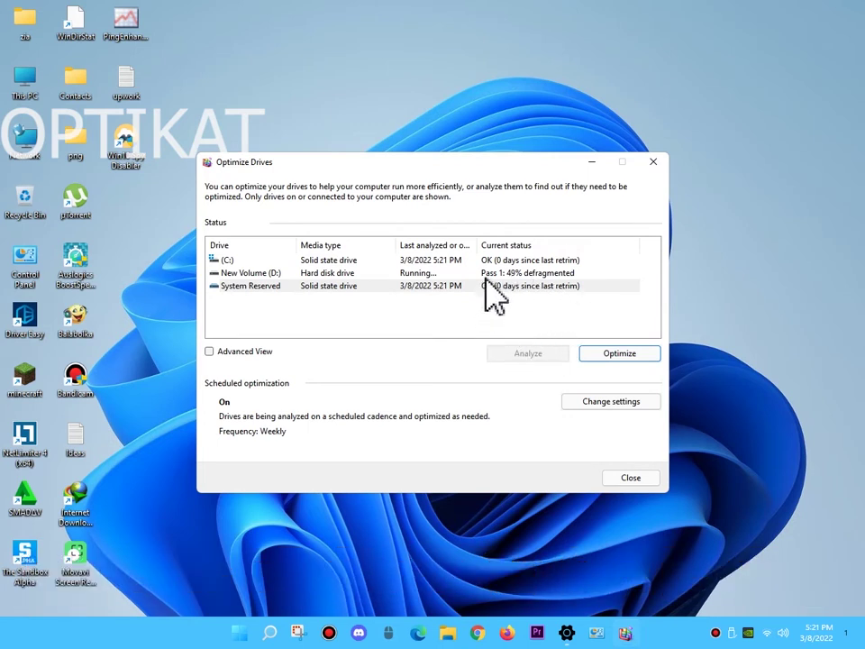
pyautogui.click(527, 275)
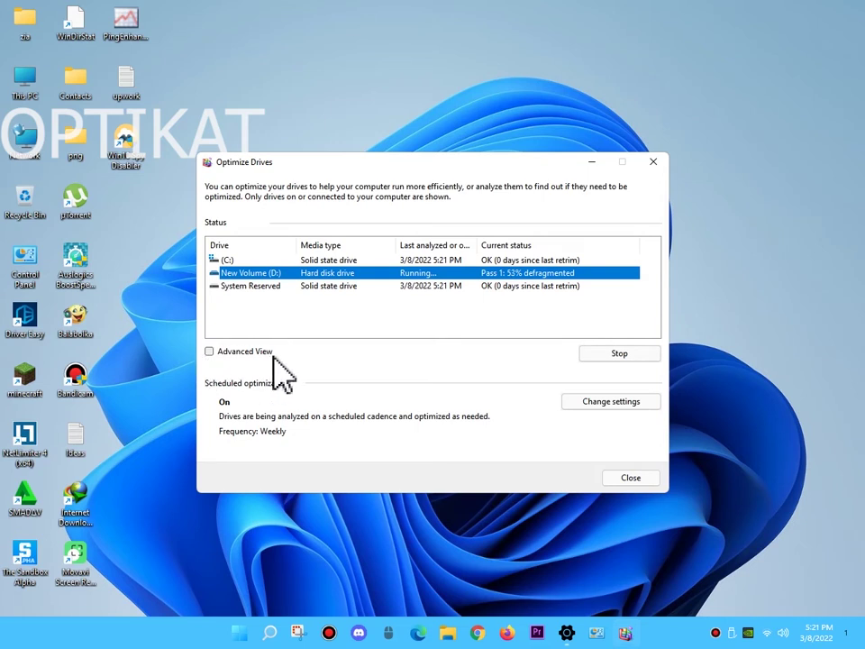
# Step: View the additional volumes in the advanced view of the drive list, and return to the standard list
pyautogui.click(233, 351)
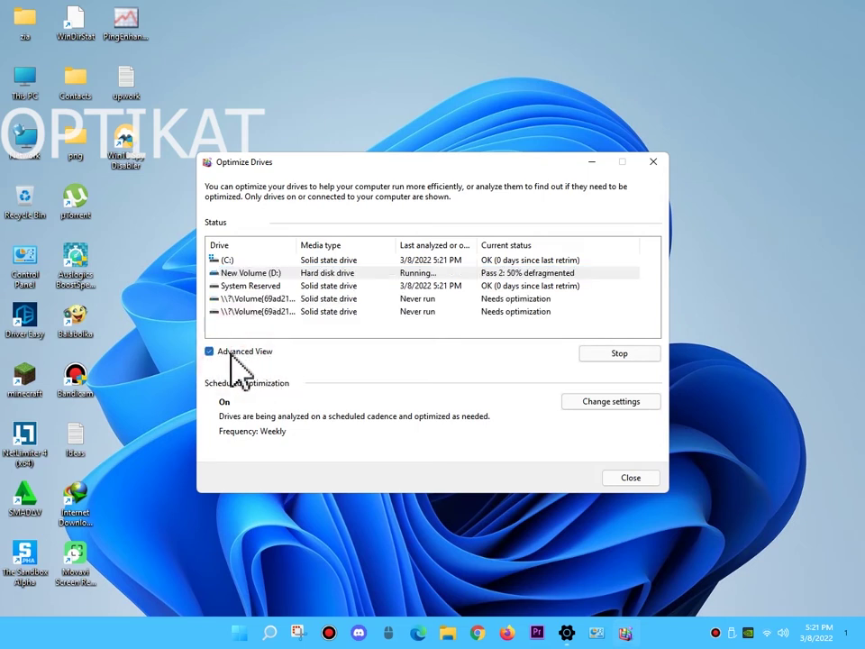
pyautogui.click(230, 352)
pyautogui.click(456, 321)
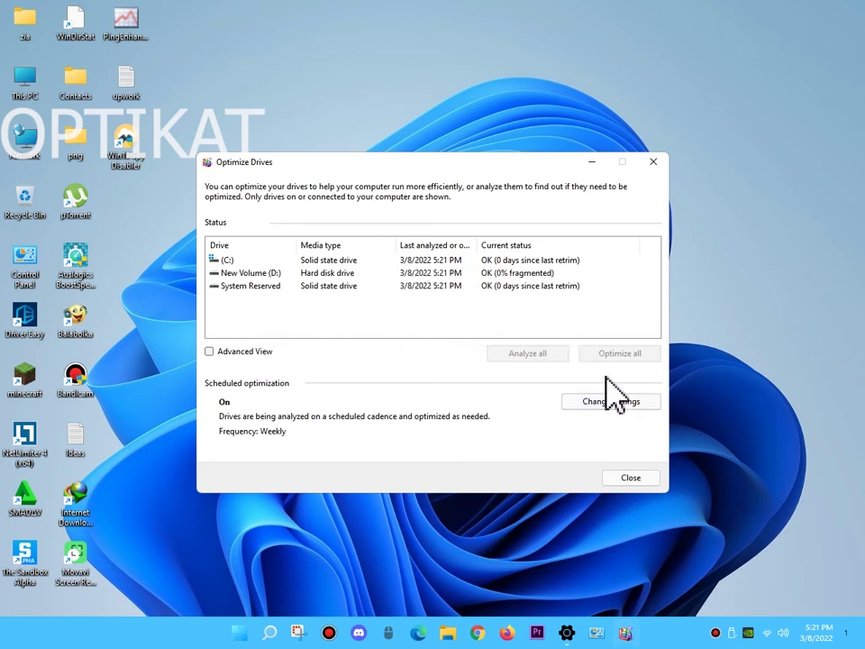
# Step: Set the scheduled drive optimization frequency to Daily and close Optimize Drives
pyautogui.click(587, 400)
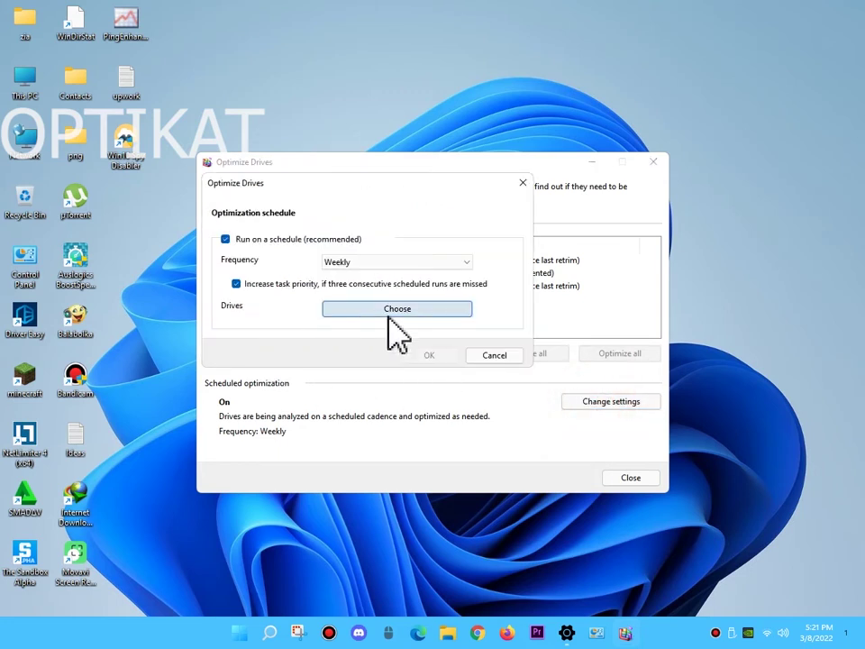
pyautogui.click(365, 264)
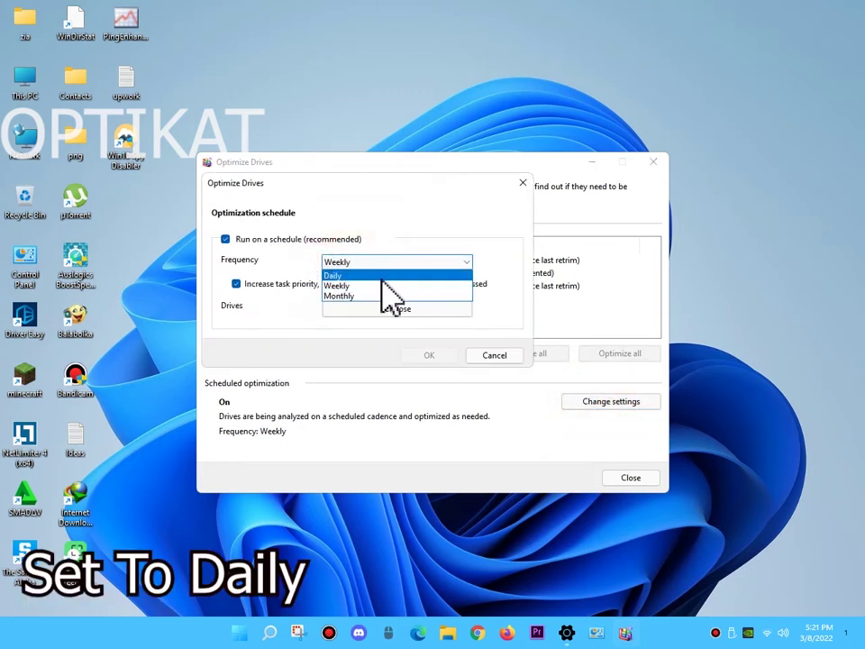
pyautogui.click(340, 276)
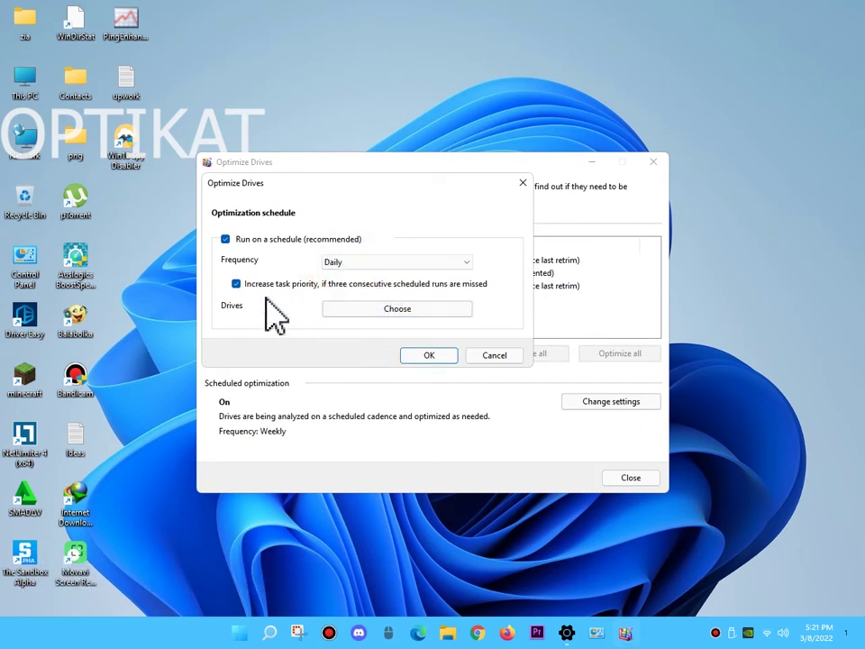
pyautogui.click(431, 354)
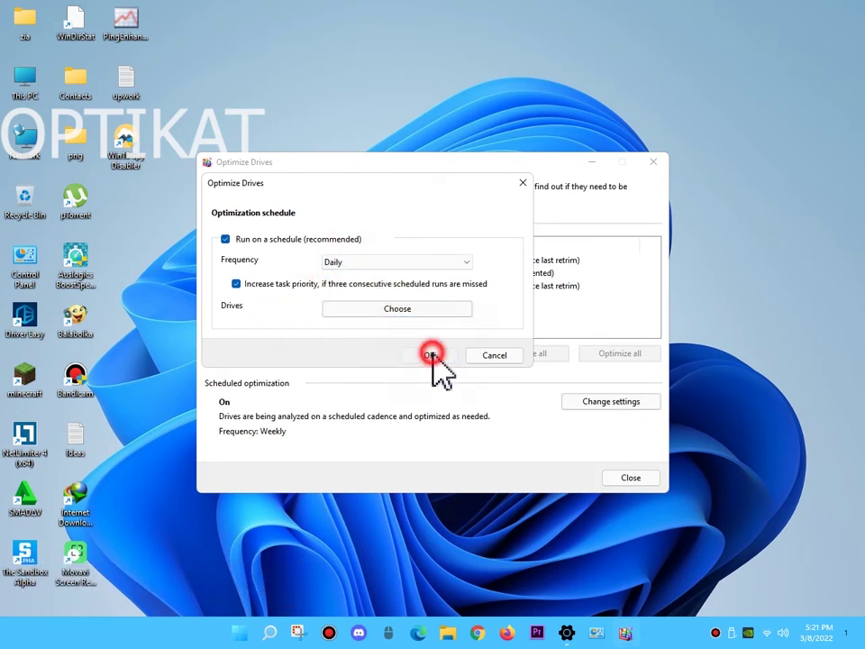
pyautogui.click(630, 479)
pyautogui.click(458, 191)
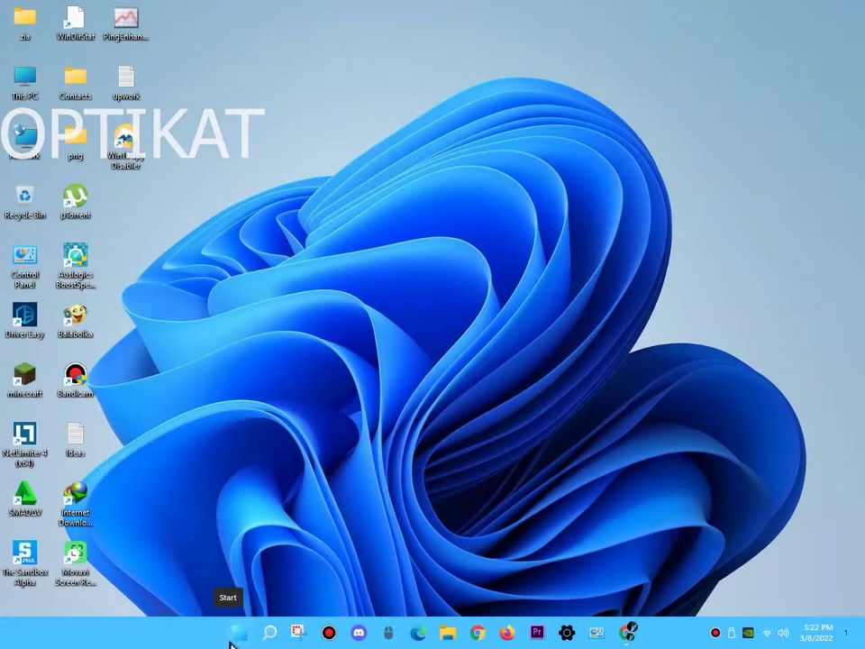
# Step: Search Windows for "start" and open the Startup Apps settings
pyautogui.click(234, 633)
pyautogui.click(302, 157)
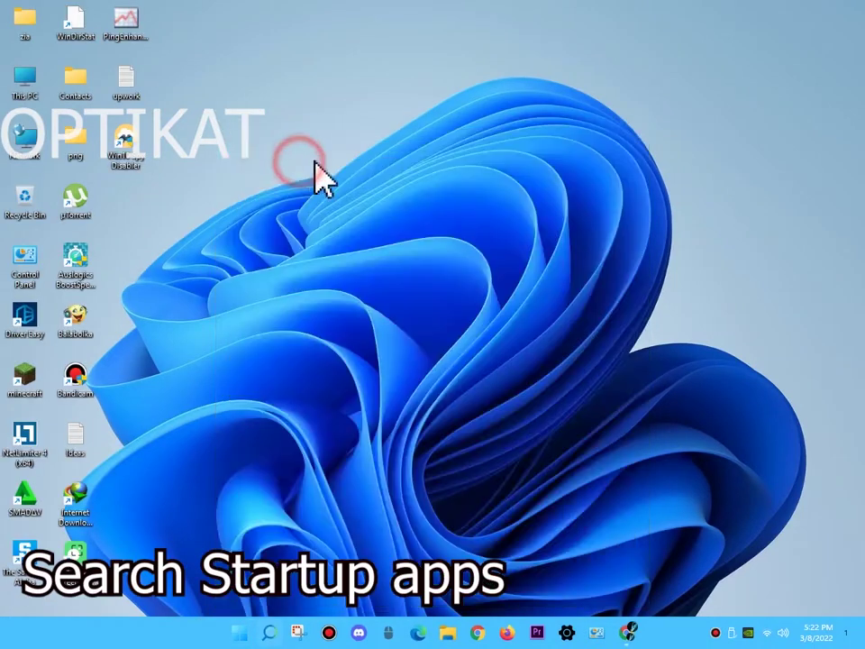
pyautogui.write('start')
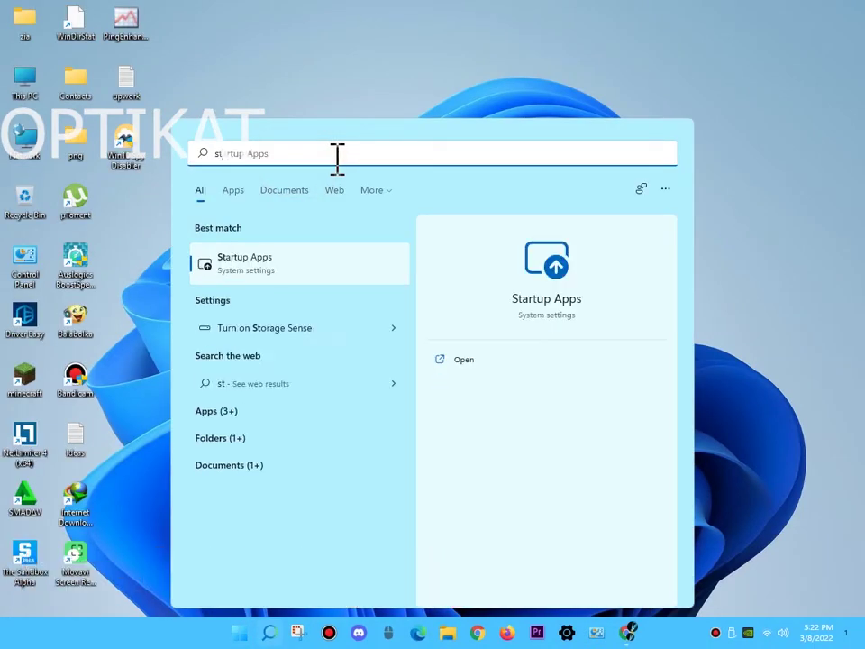
pyautogui.click(254, 266)
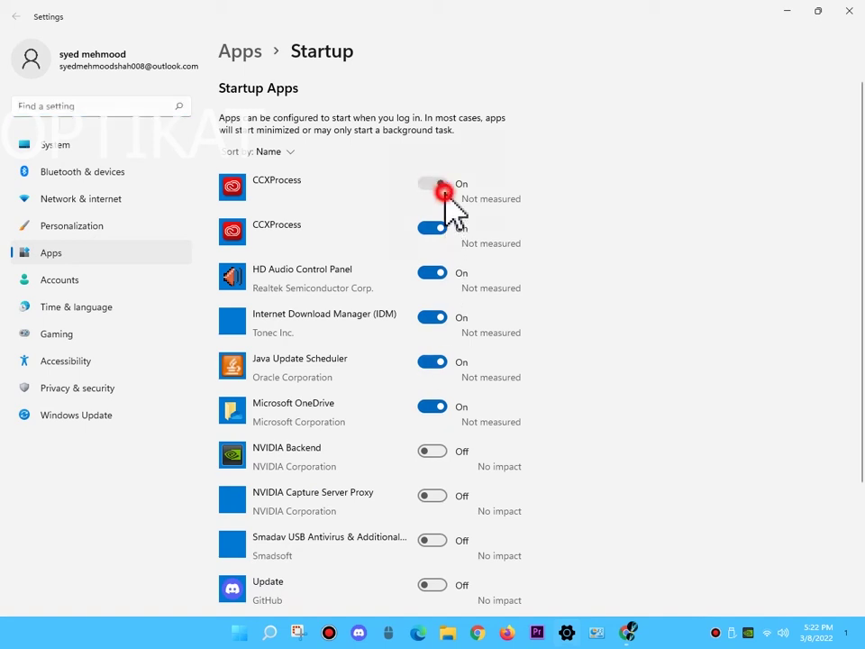
# Step: Turn off startup for both CCXProcess entries, HD Audio Control Panel, Internet Download Manager, Java Update Scheduler and Microsoft OneDrive, and close Settings
pyautogui.click(442, 187)
pyautogui.click(437, 228)
pyautogui.click(438, 274)
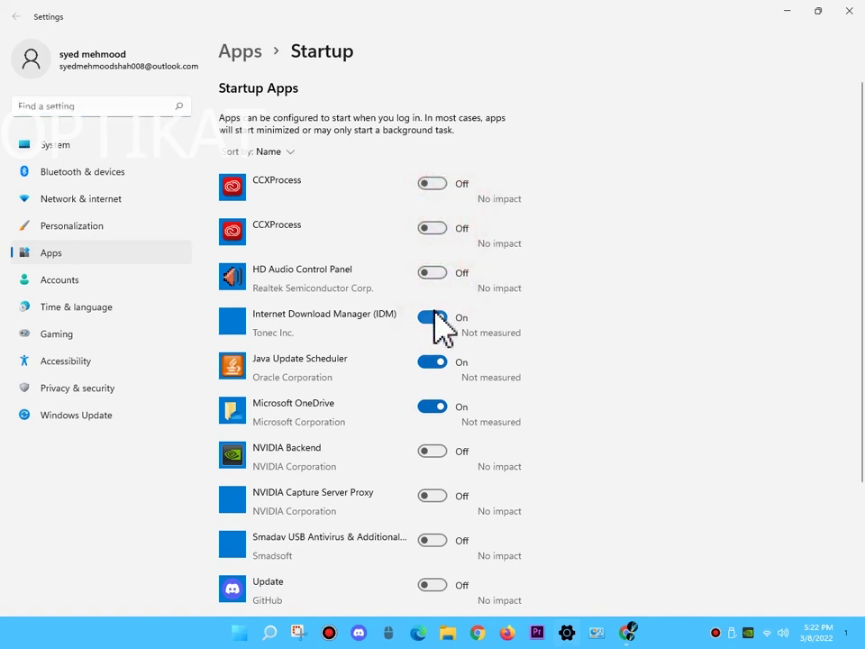
pyautogui.click(437, 319)
pyautogui.click(435, 362)
pyautogui.click(435, 407)
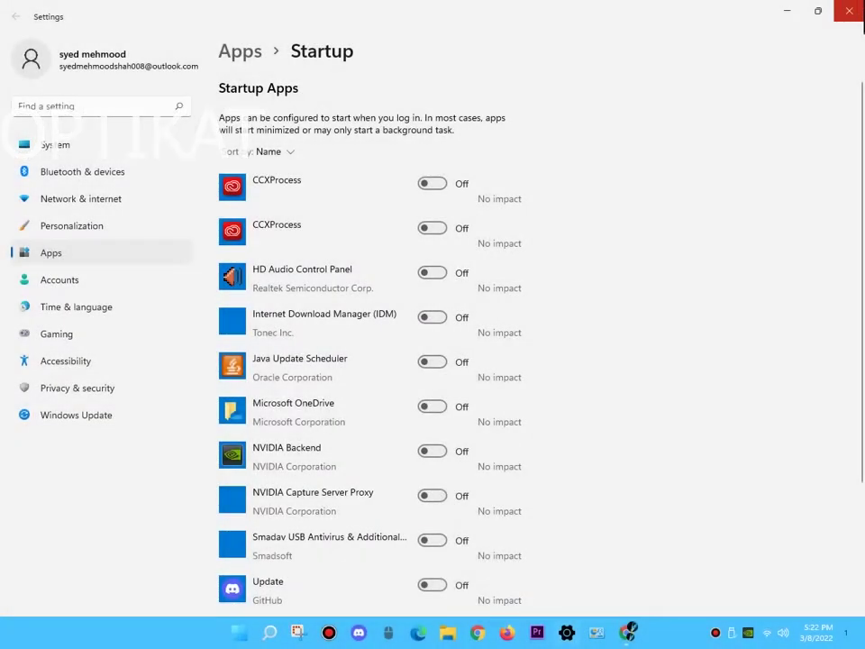
pyautogui.click(850, 11)
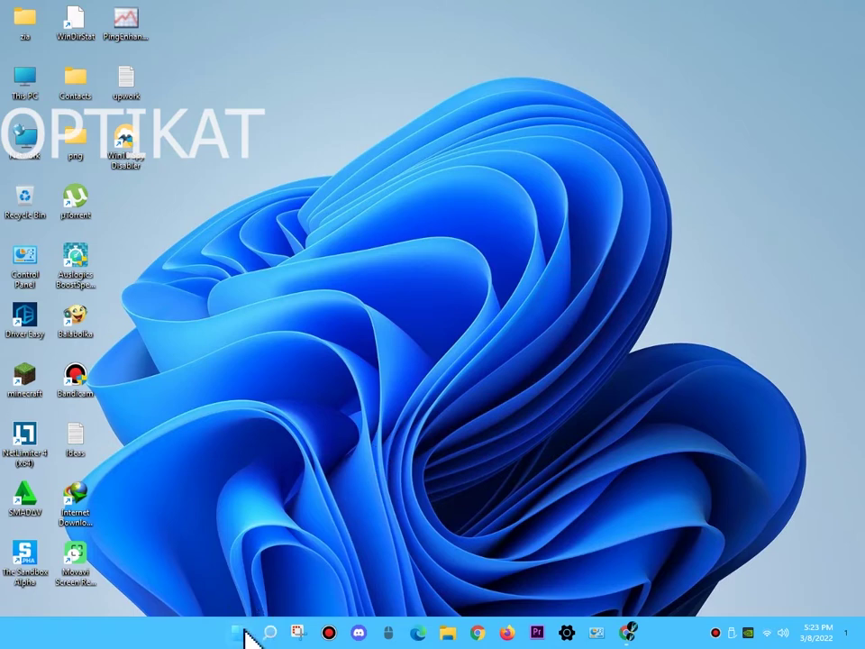
# Step: Refresh the desktop, search Windows for "apps" and open Add or remove programs
pyautogui.rightClick(318, 450)
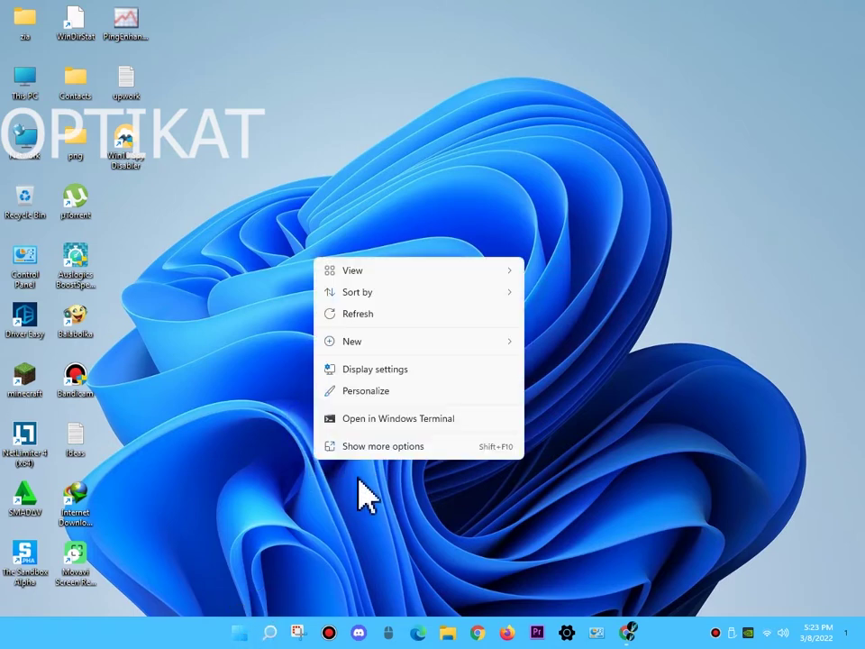
pyautogui.click(370, 313)
pyautogui.click(239, 634)
pyautogui.write('a')
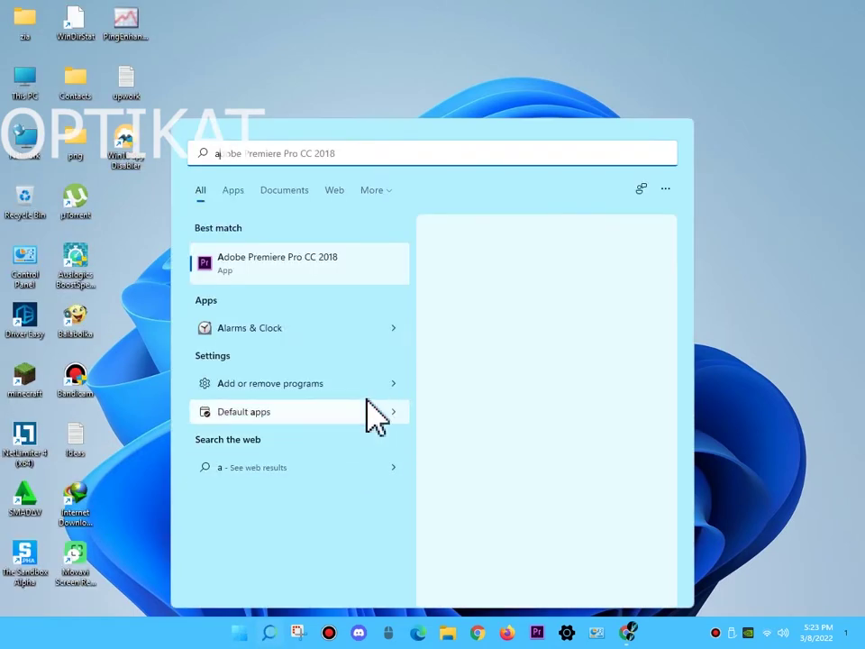
pyautogui.write('pps')
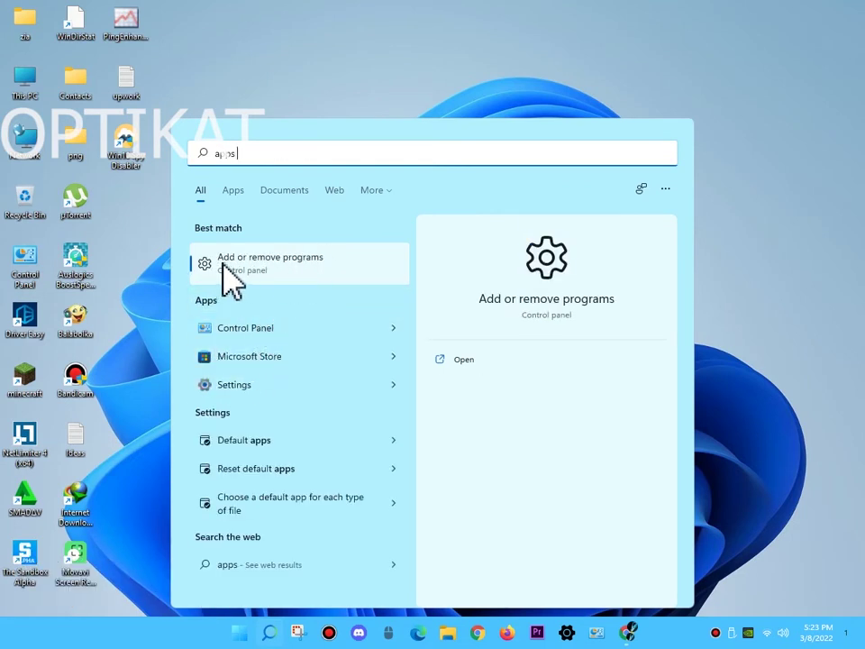
pyautogui.click(297, 264)
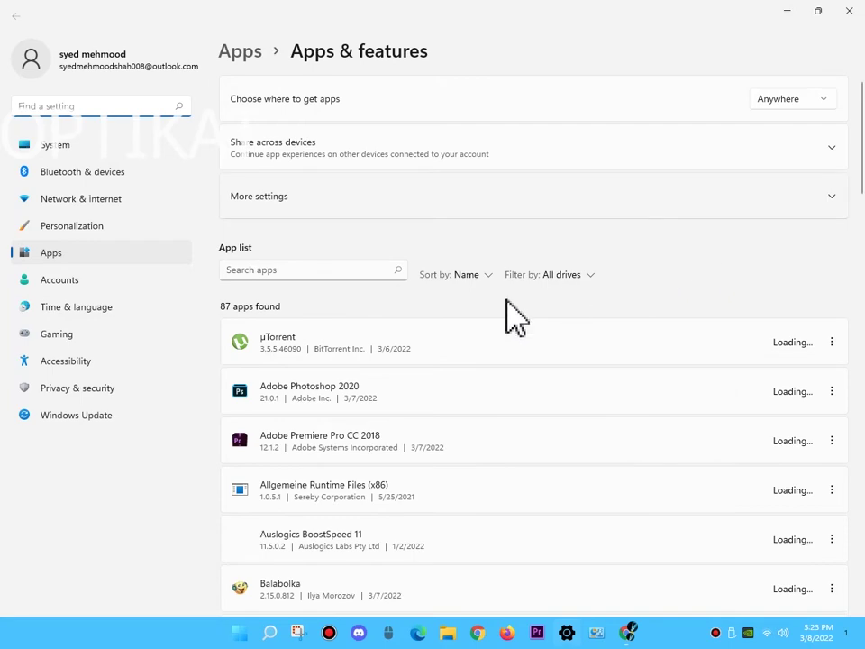
# Step: Find Hotspot Shield Free VPN in the installed app list and uninstall it
pyautogui.scroll(-10, 506, 314)
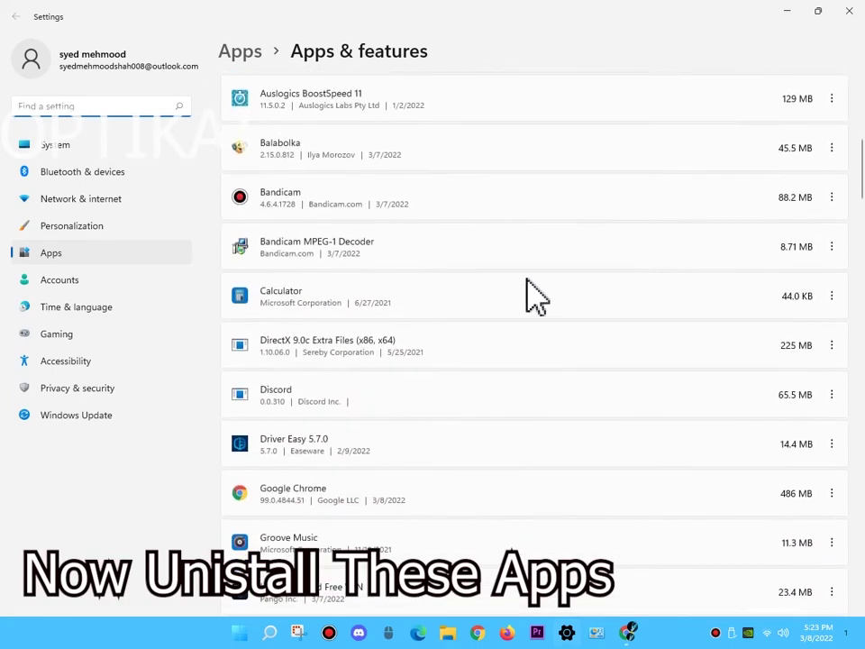
pyautogui.scroll(-5, 536, 296)
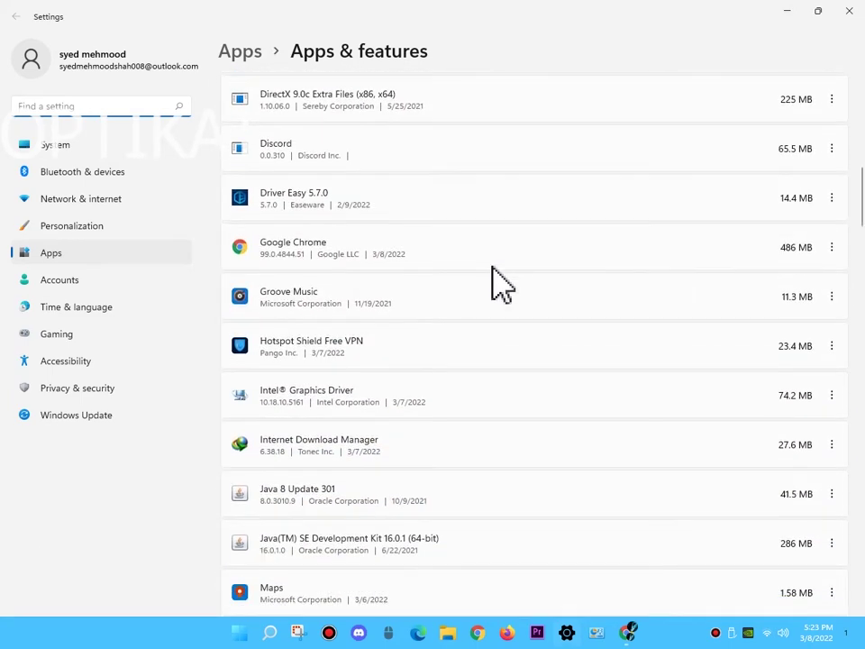
pyautogui.scroll(-2, 502, 285)
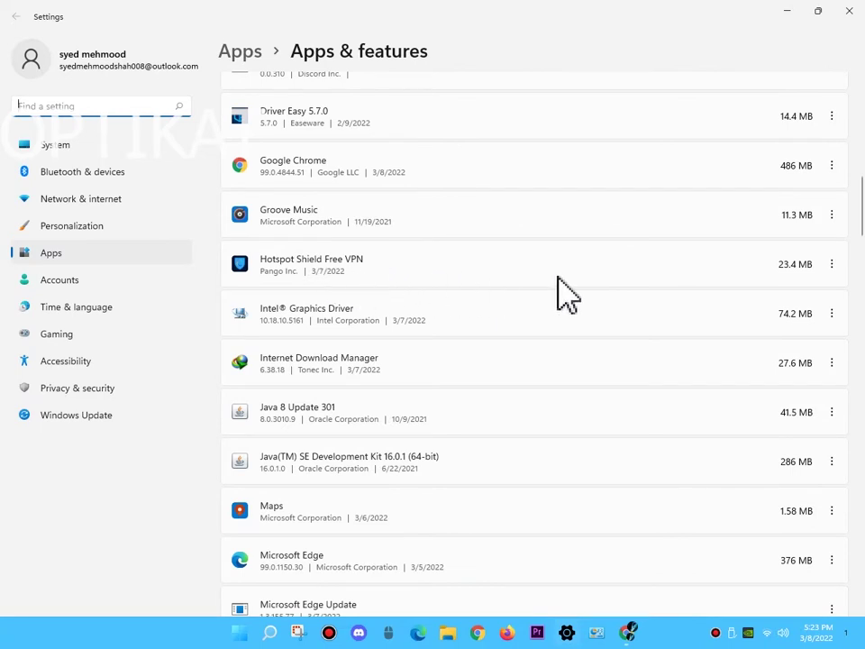
pyautogui.click(827, 265)
pyautogui.click(707, 334)
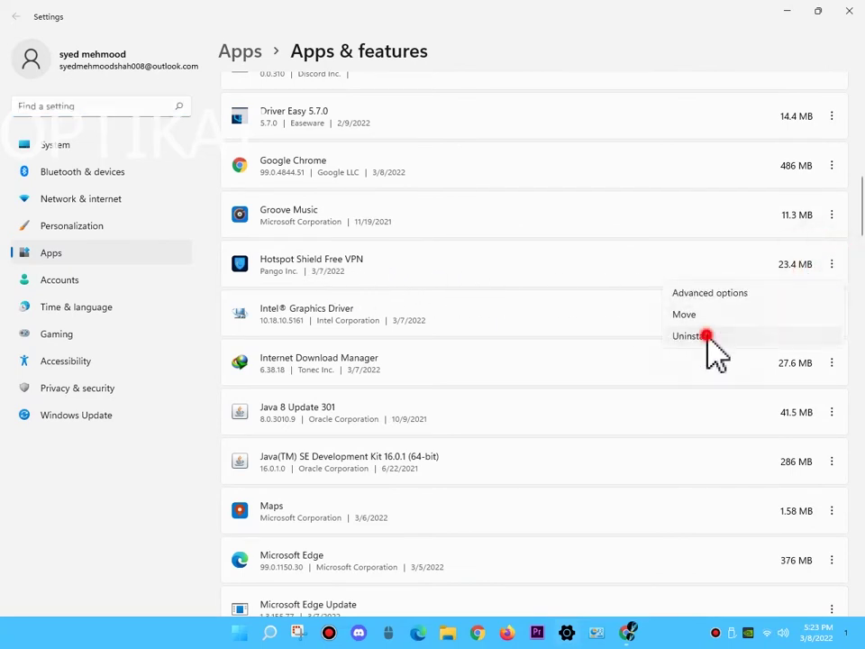
pyautogui.click(798, 338)
# Step: Check whether Microsoft Edge can be uninstalled from the installed app list
pyautogui.scroll(-5, 540, 333)
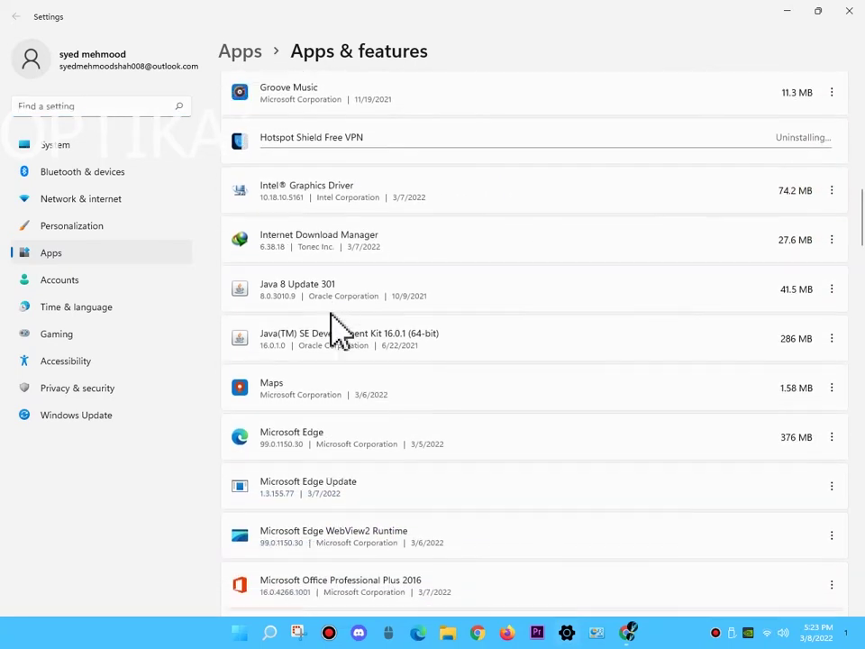
pyautogui.click(831, 266)
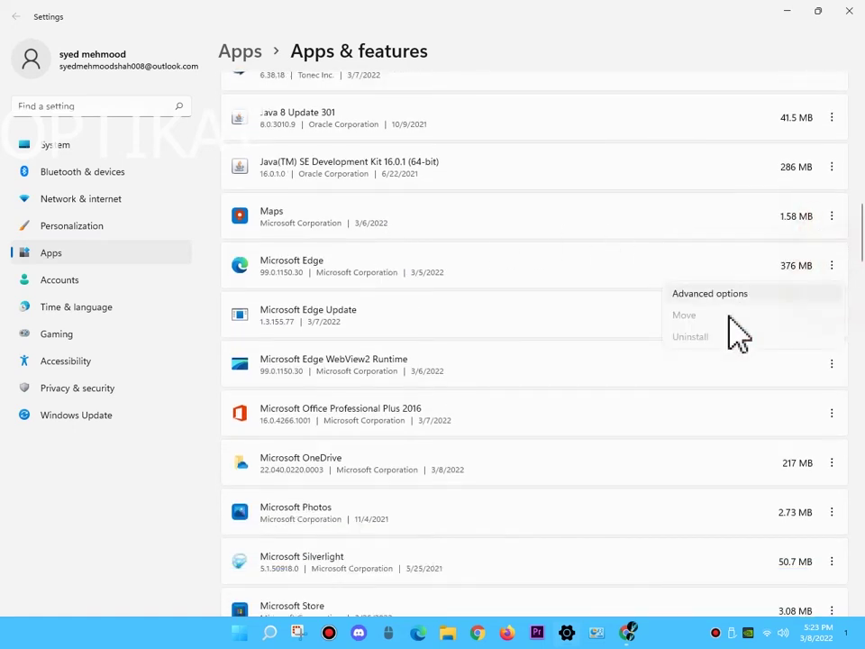
pyautogui.click(492, 279)
# Step: Find Microsoft To Do further down the installed app list and uninstall it
pyautogui.scroll(-2, 495, 344)
pyautogui.scroll(-5, 494, 342)
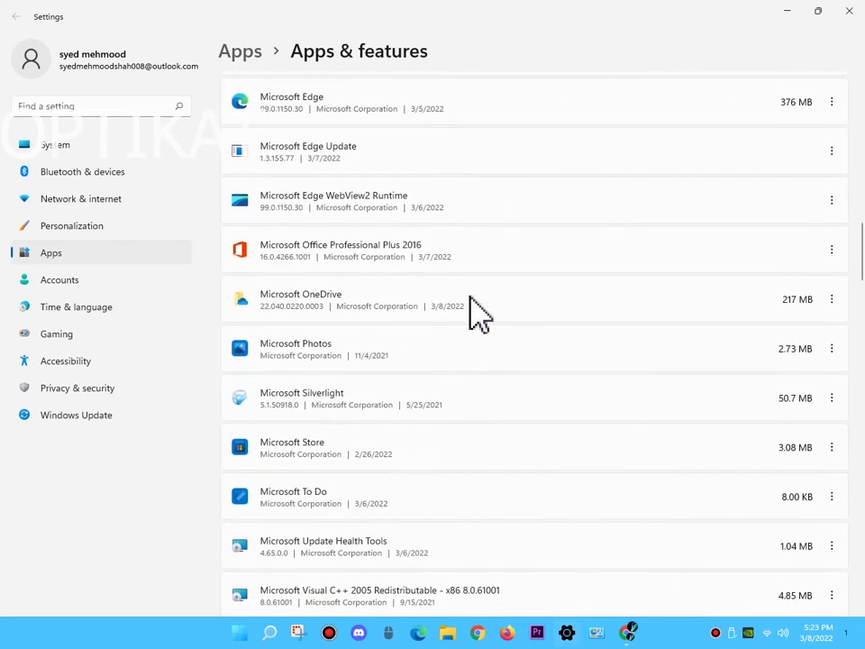
pyautogui.scroll(-2, 343, 356)
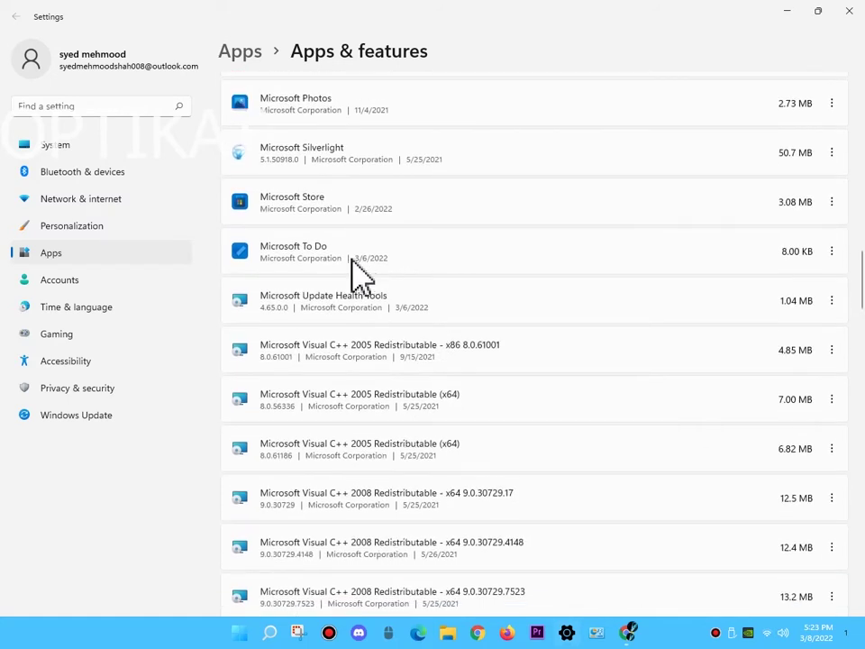
pyautogui.click(831, 252)
pyautogui.click(685, 323)
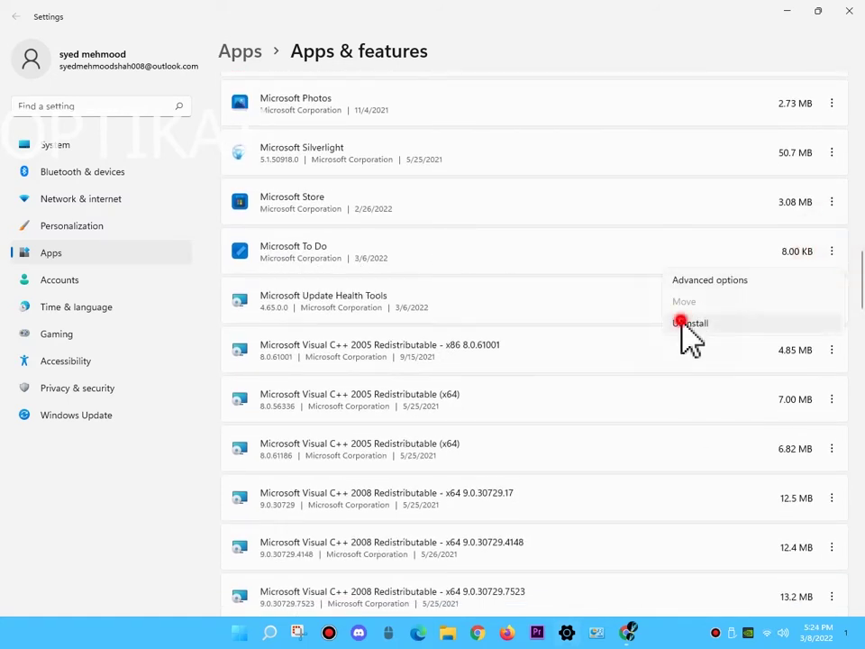
pyautogui.click(793, 325)
# Step: Start uninstalling Microsoft Visual C++ 2005 Redistributable - x86 8.0.61001 and try to cancel the removal
pyautogui.scroll(-1, 488, 276)
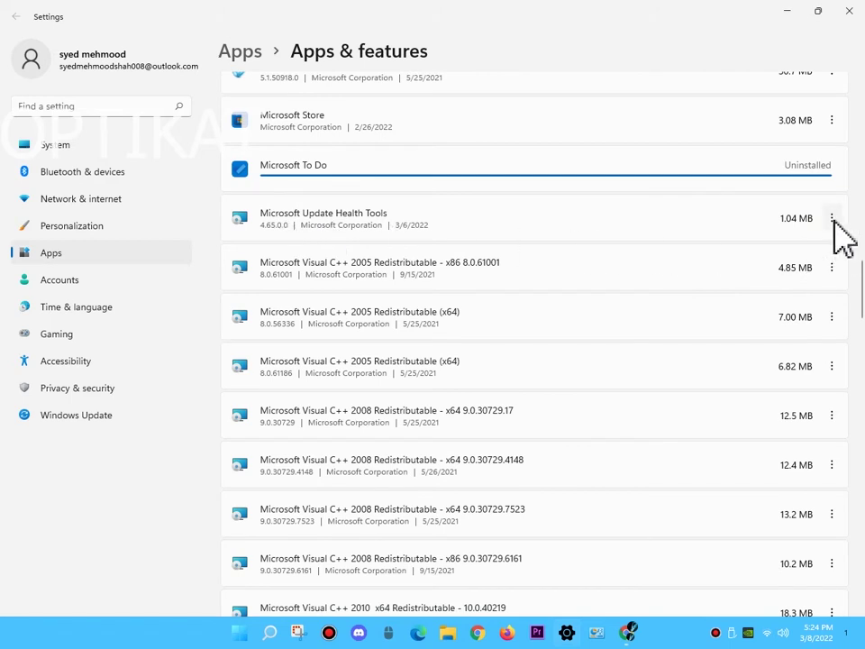
pyautogui.click(832, 219)
pyautogui.click(832, 219)
pyautogui.click(832, 218)
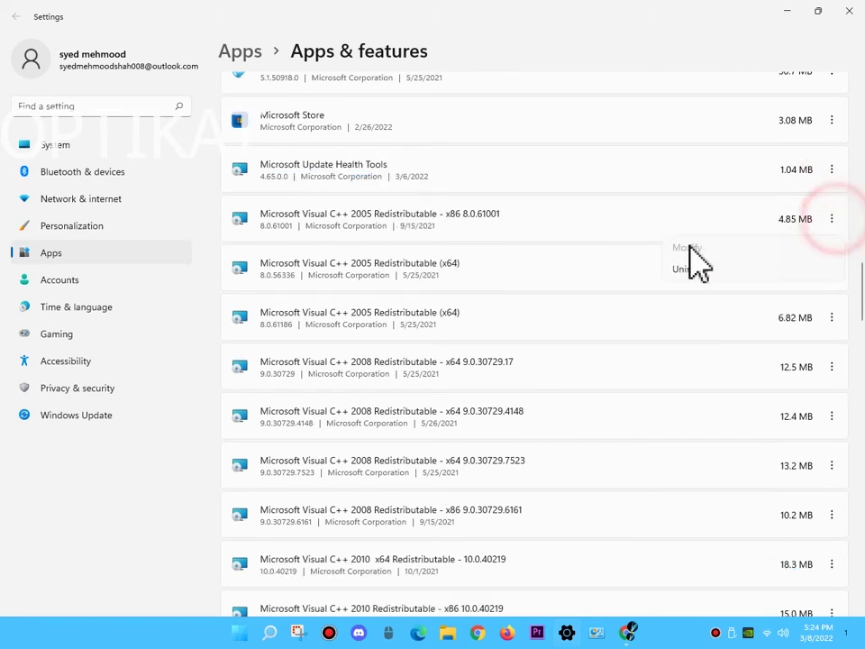
pyautogui.click(687, 263)
pyautogui.click(802, 290)
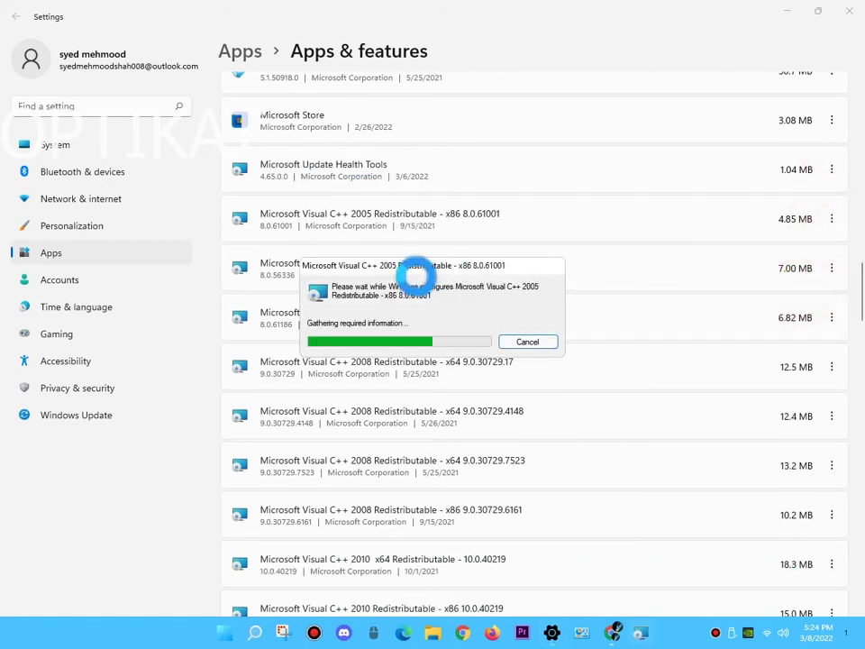
pyautogui.click(523, 340)
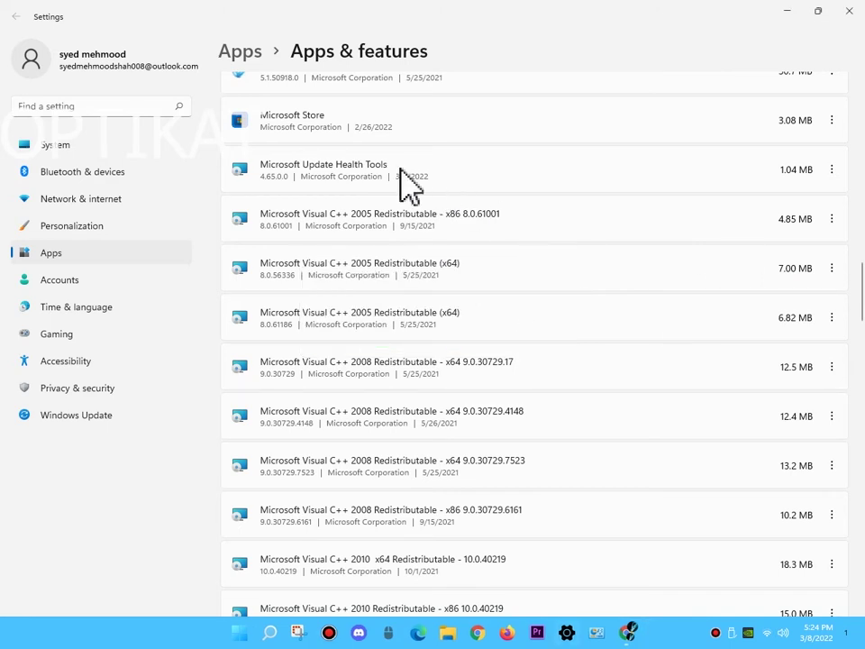
# Step: Uninstall Microsoft Update Health Tools from the installed app list
pyautogui.click(830, 170)
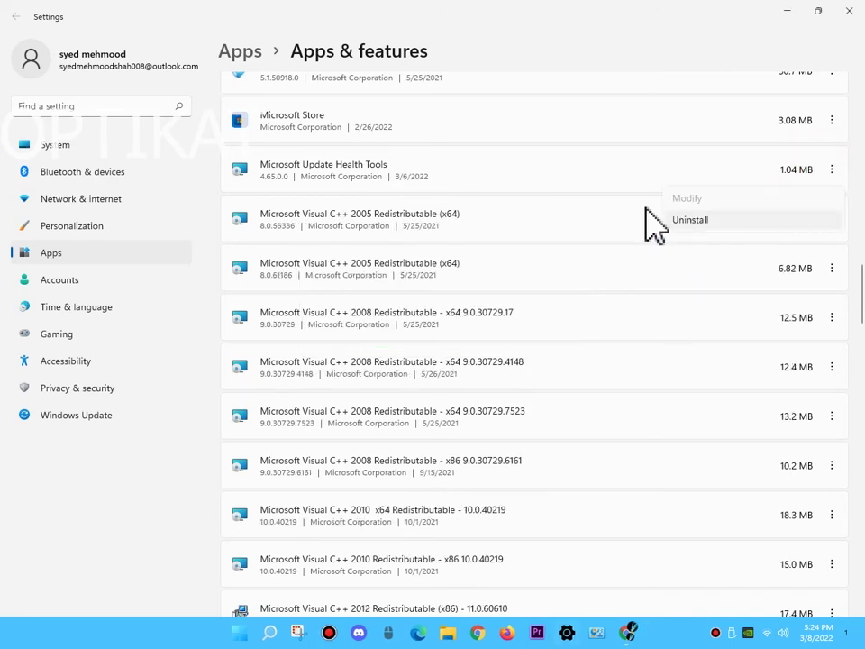
pyautogui.click(687, 221)
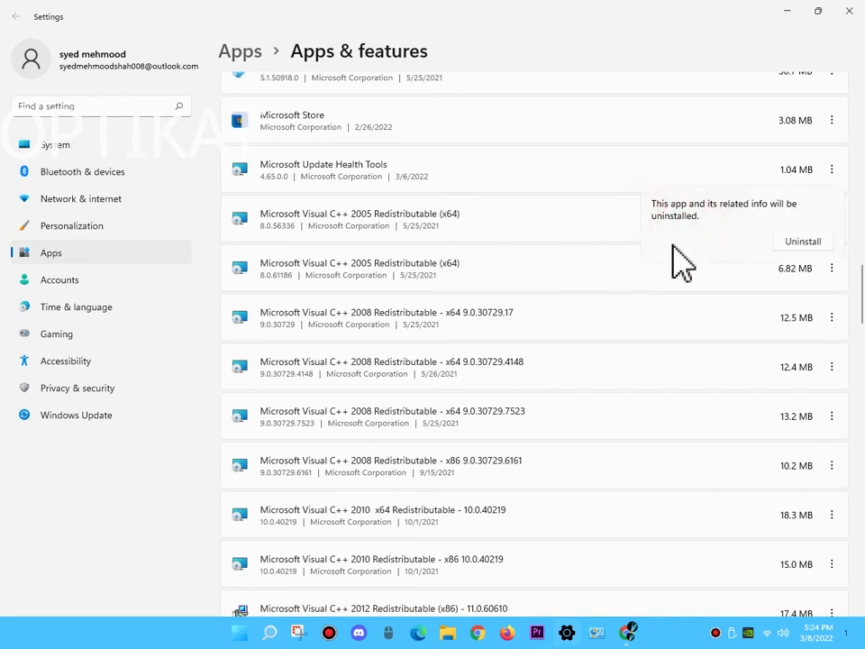
pyautogui.click(802, 243)
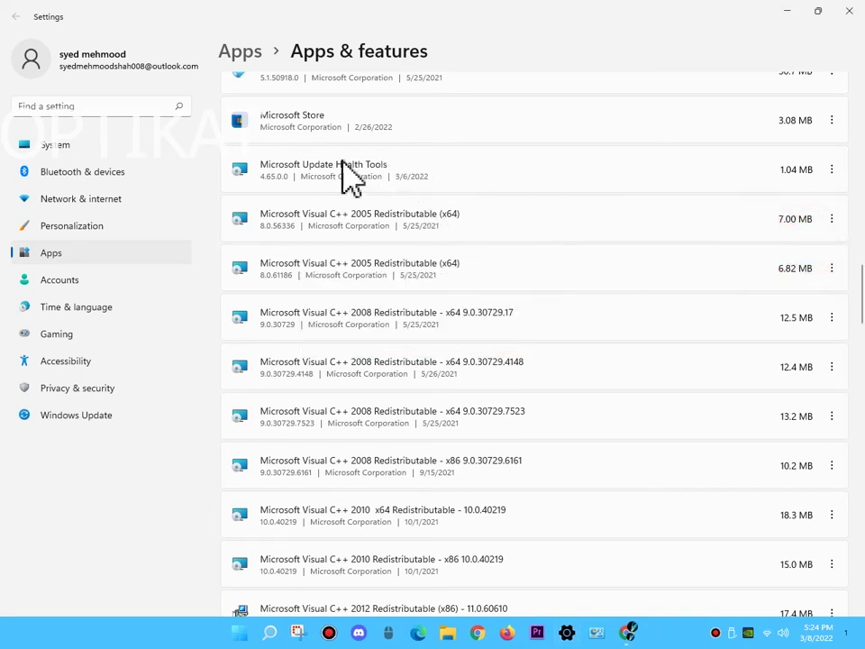
pyautogui.click(578, 188)
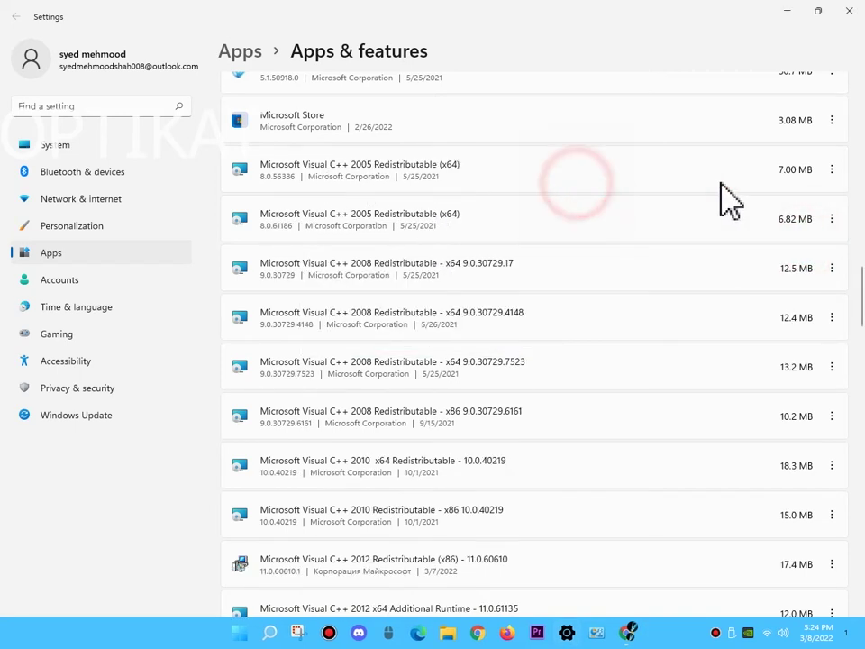
# Step: Find Microsoft Whiteboard in the installed app list and uninstall it
pyautogui.scroll(-6, 556, 206)
pyautogui.scroll(-10, 340, 243)
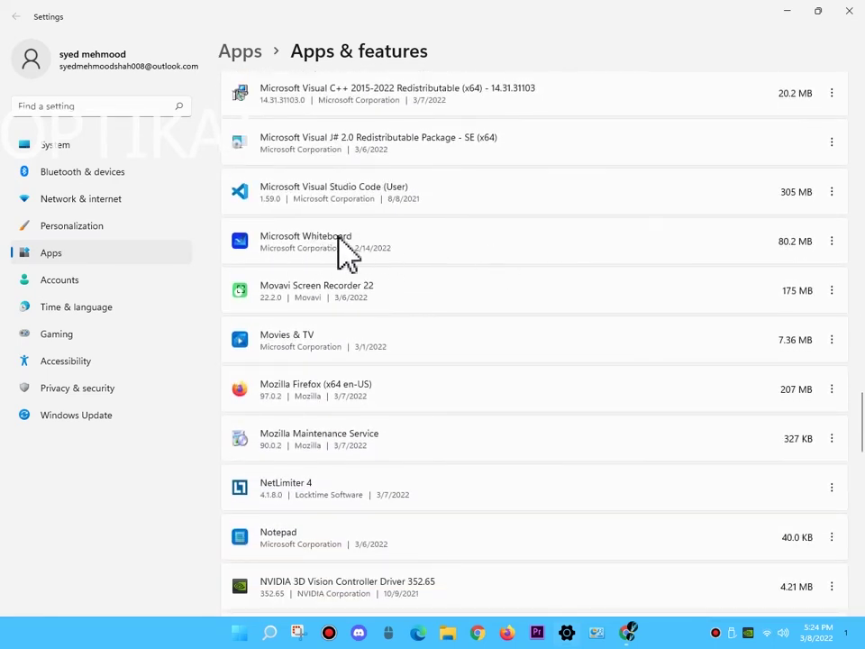
pyautogui.click(827, 243)
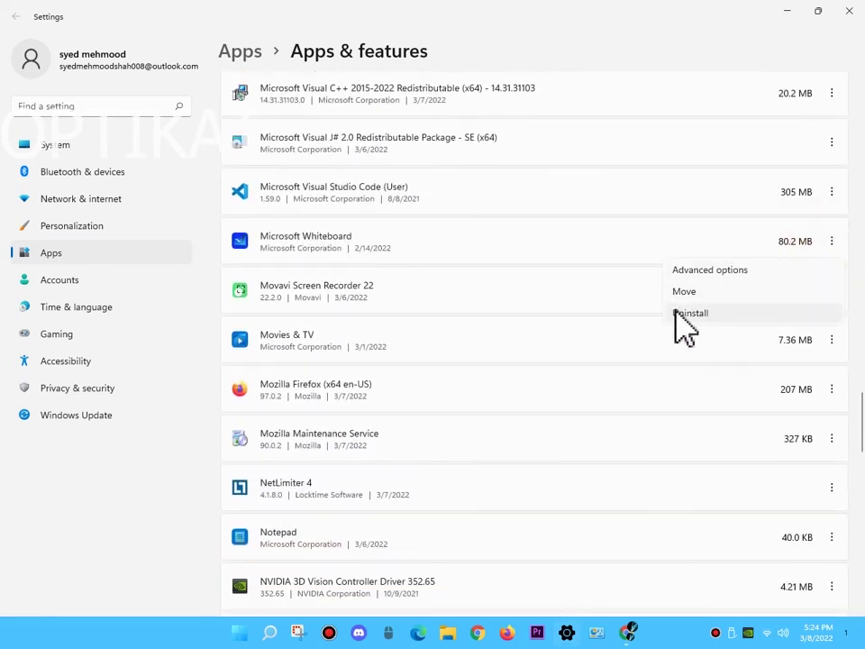
pyautogui.click(726, 312)
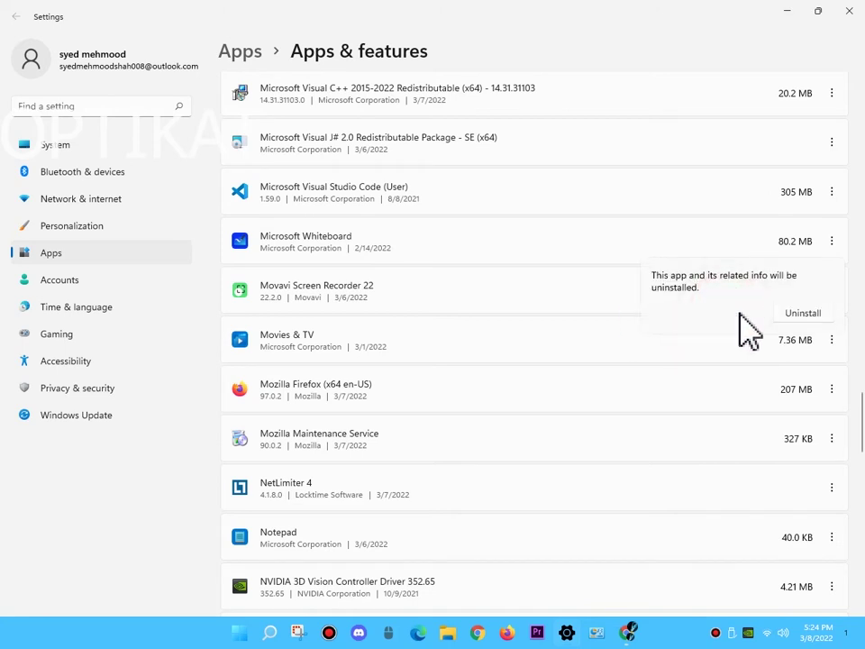
pyautogui.click(811, 313)
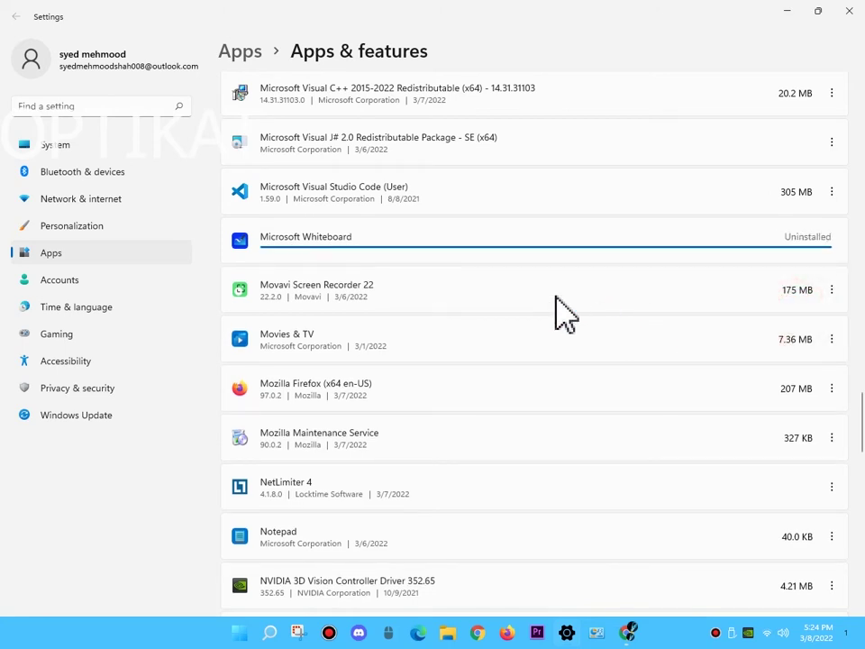
# Step: Find Paint in the installed app list, uninstall it and review the remaining apps
pyautogui.scroll(-8, 471, 265)
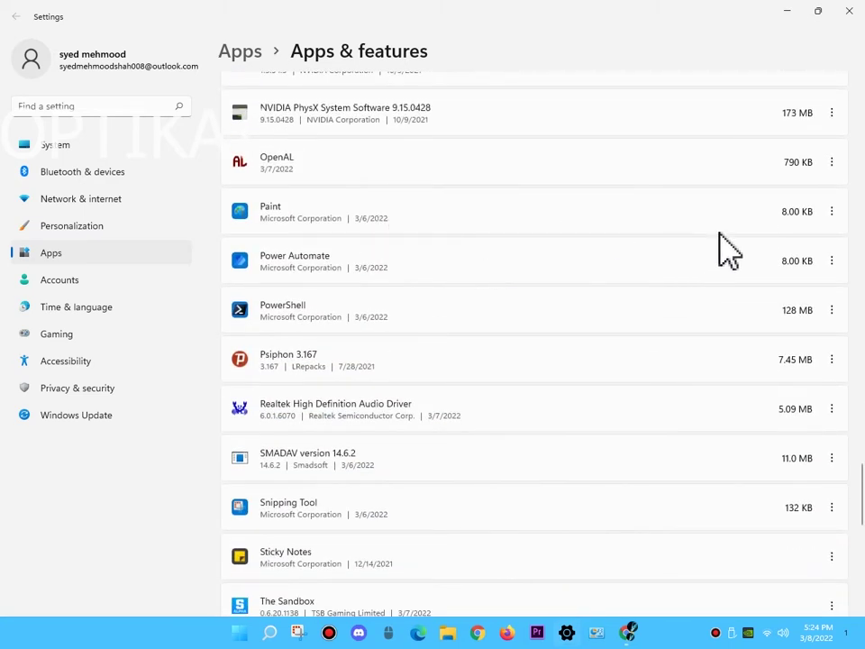
pyautogui.click(831, 211)
pyautogui.click(734, 285)
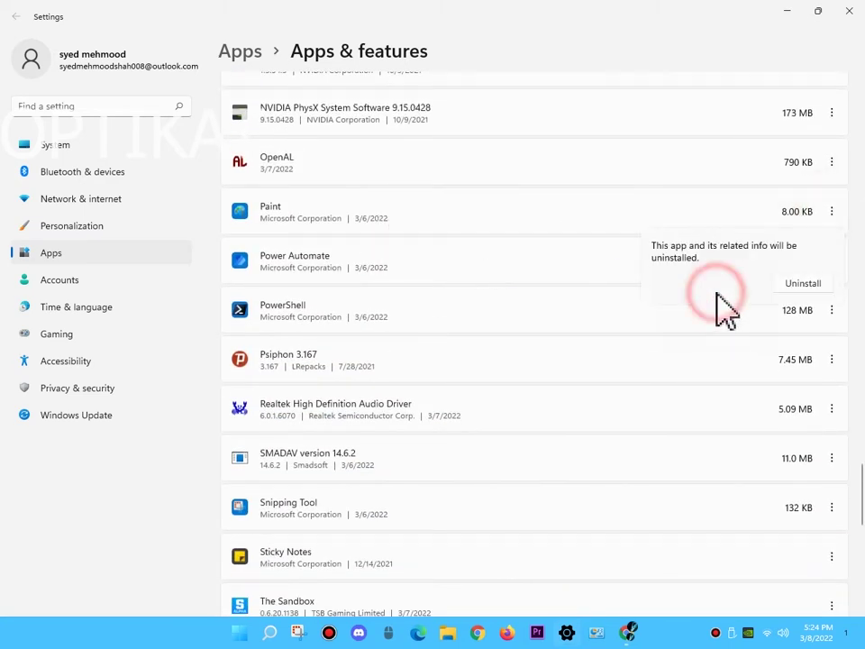
pyautogui.click(805, 284)
pyautogui.scroll(-5, 325, 228)
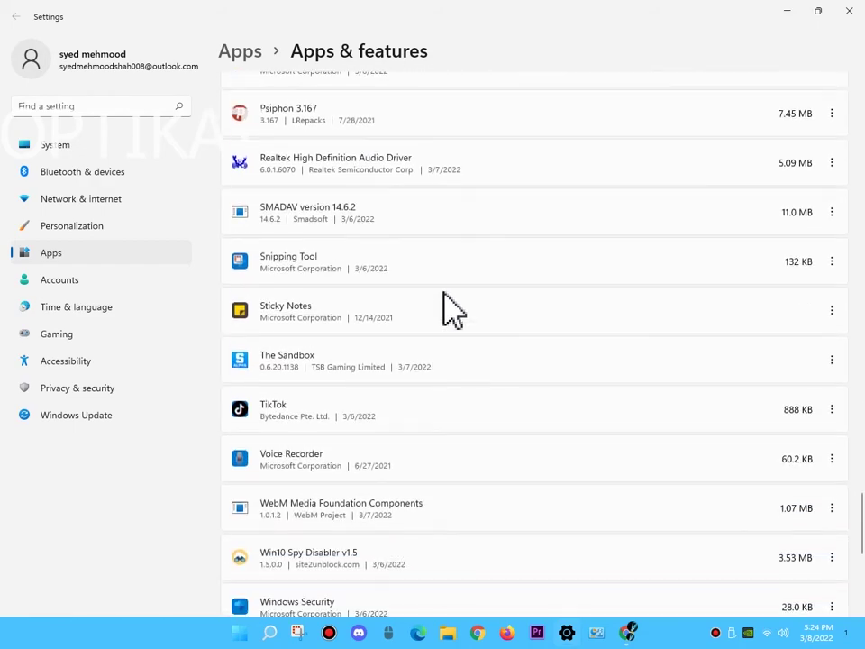
pyautogui.scroll(-3, 444, 293)
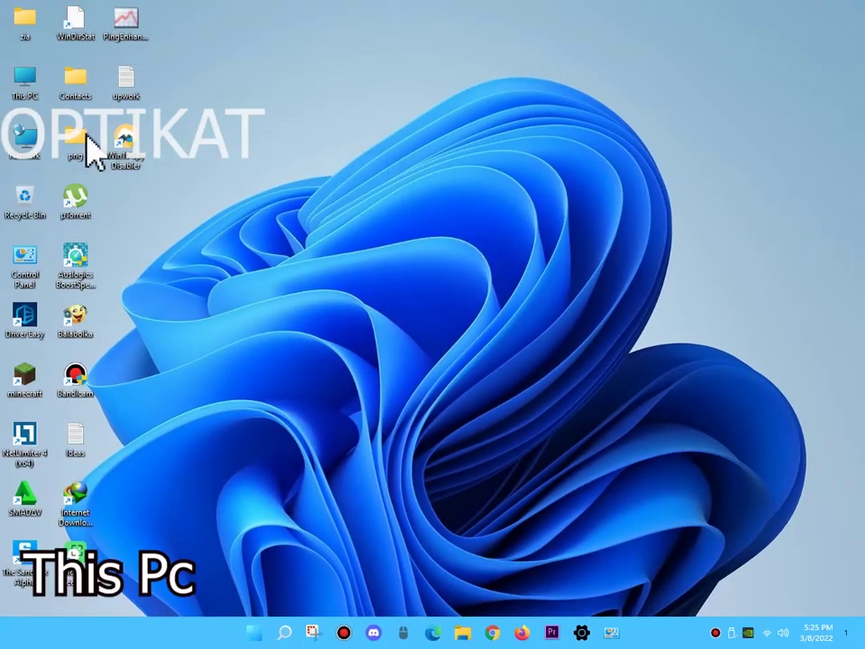
# Step: Open the Prefetch folder inside the Windows folder on Local Disk (C:) from This PC
pyautogui.doubleClick(25, 83)
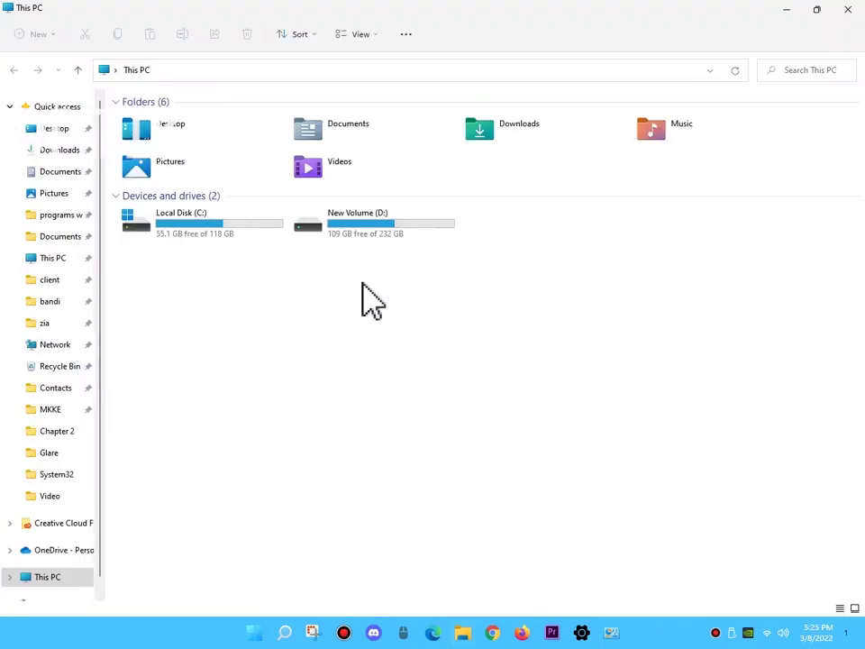
pyautogui.doubleClick(236, 236)
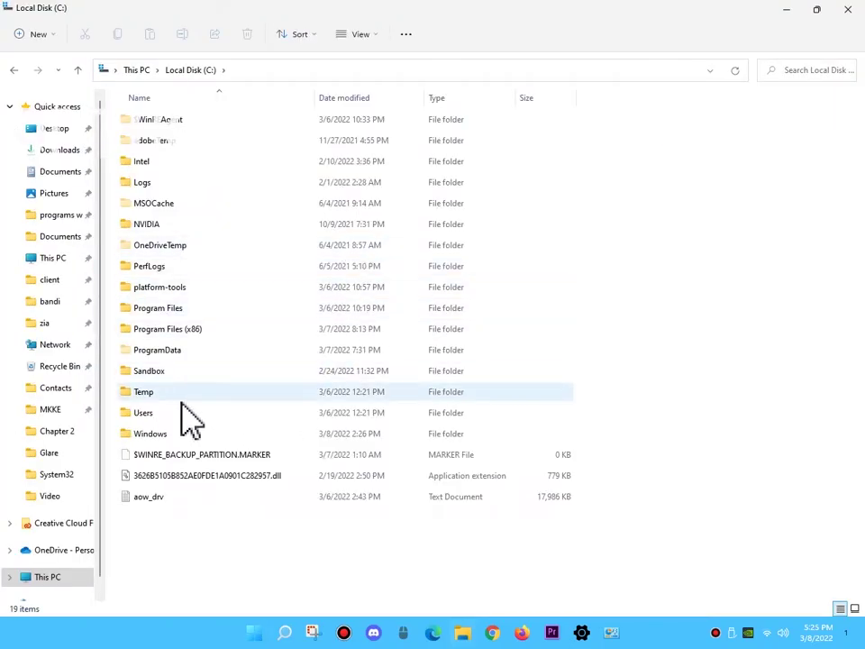
pyautogui.doubleClick(216, 437)
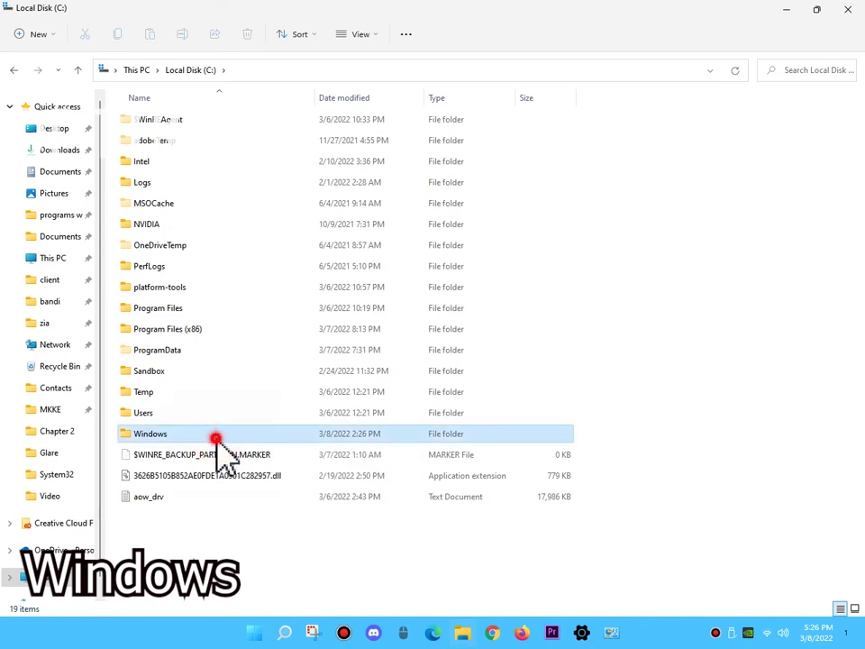
pyautogui.click(322, 308)
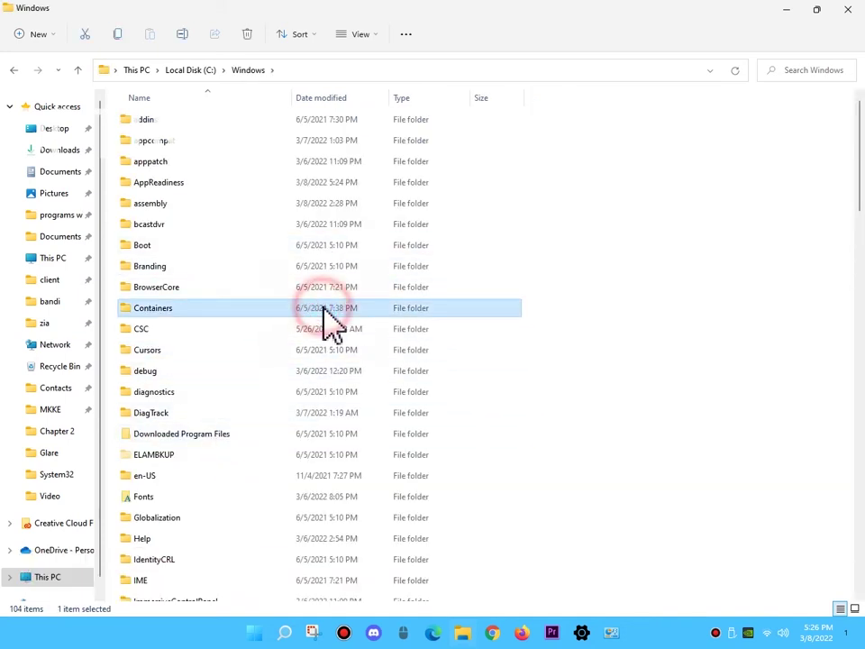
pyautogui.press('p')
pyautogui.press('r')
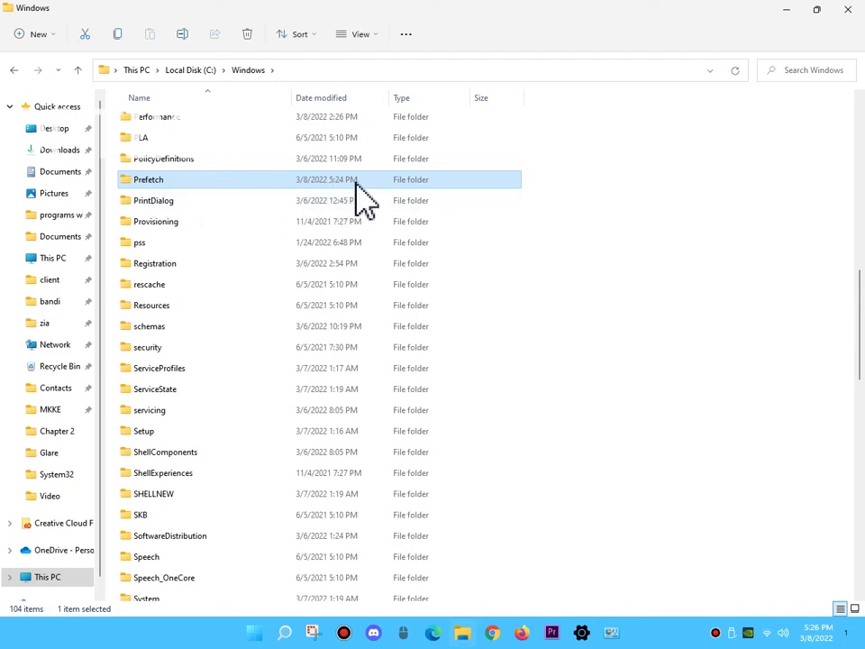
pyautogui.click(295, 184)
pyautogui.doubleClick(294, 185)
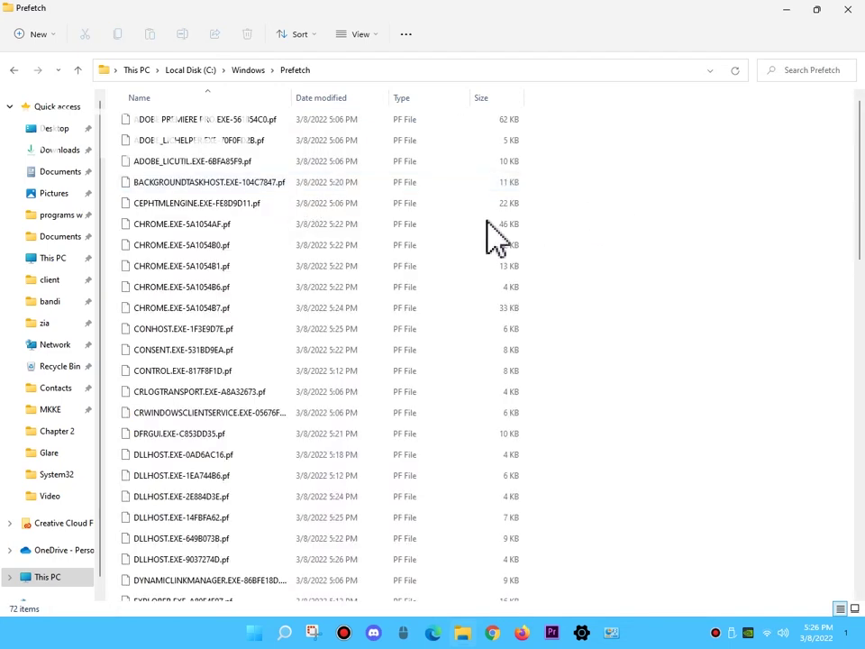
# Step: Select and delete all files in the Prefetch folder, skipping files in use for all current items
pyautogui.click(319, 256)
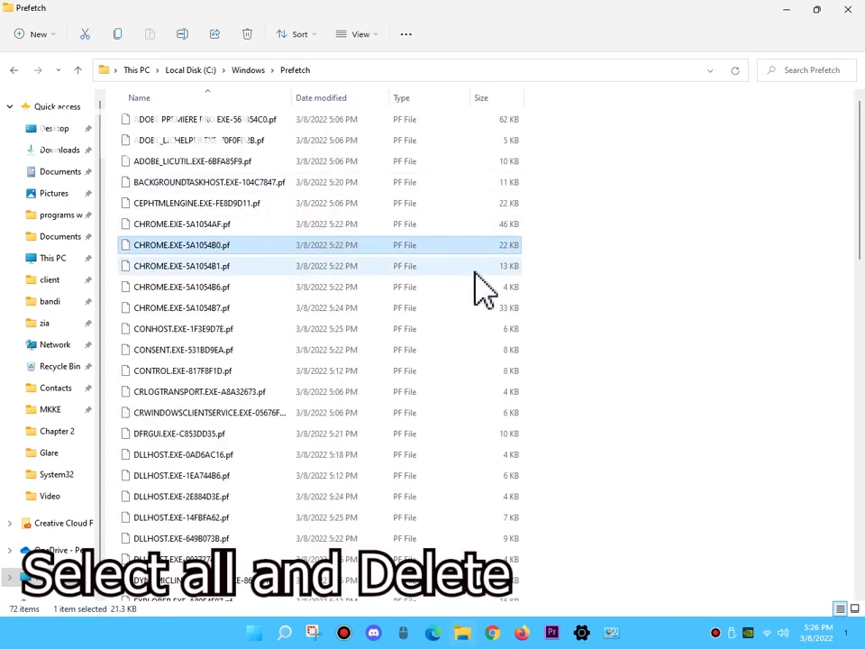
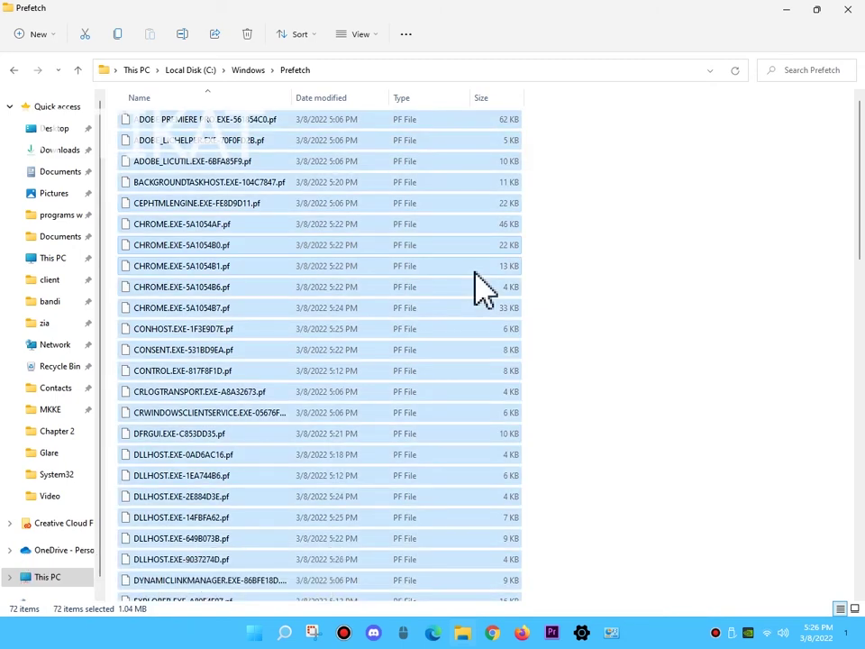
pyautogui.rightClick(388, 241)
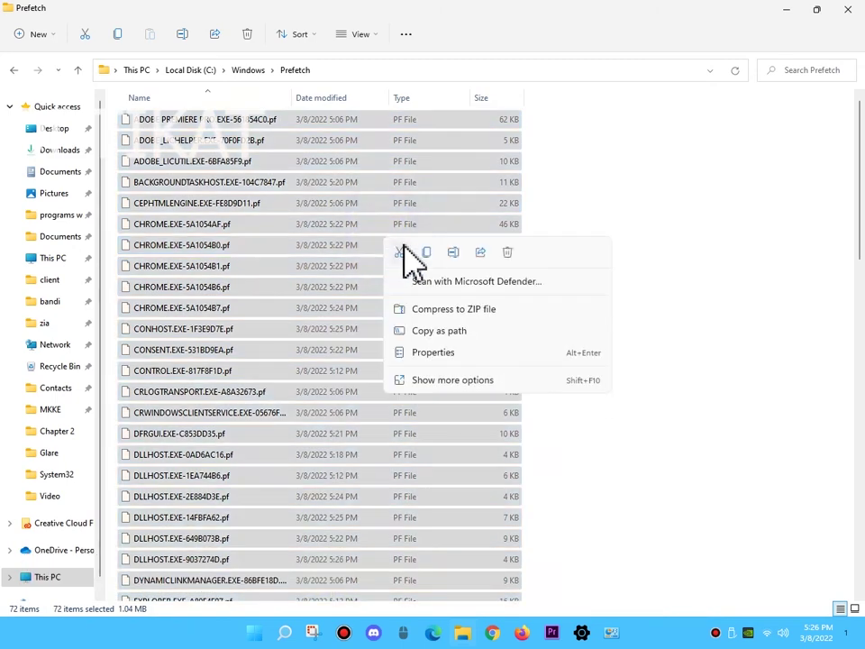
pyautogui.click(507, 253)
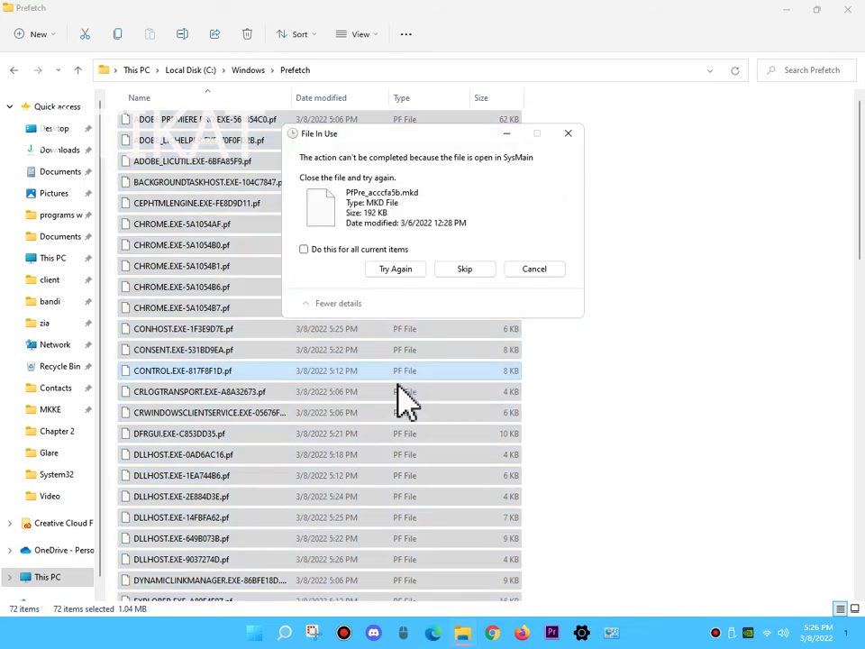
pyautogui.click(370, 250)
pyautogui.click(469, 269)
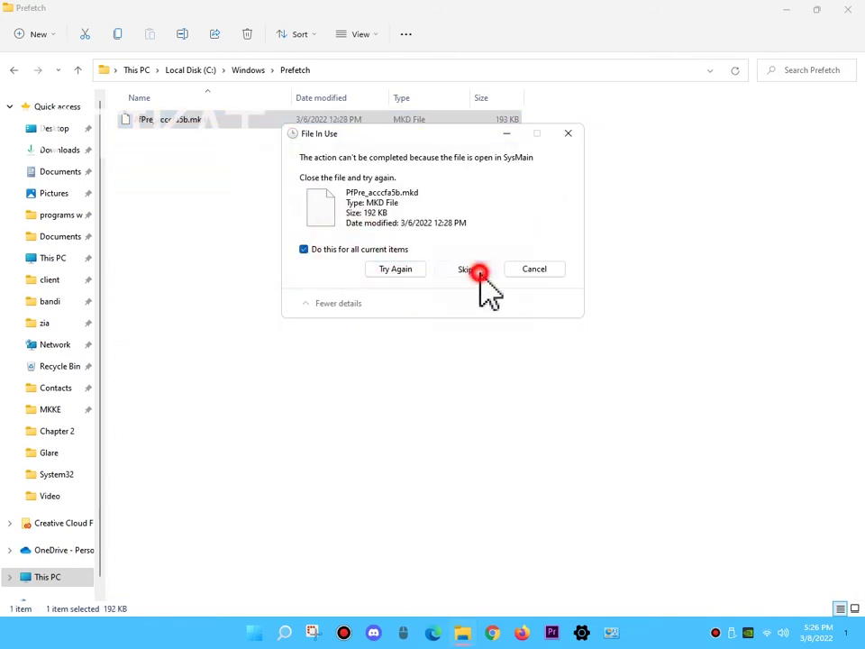
pyautogui.click(384, 232)
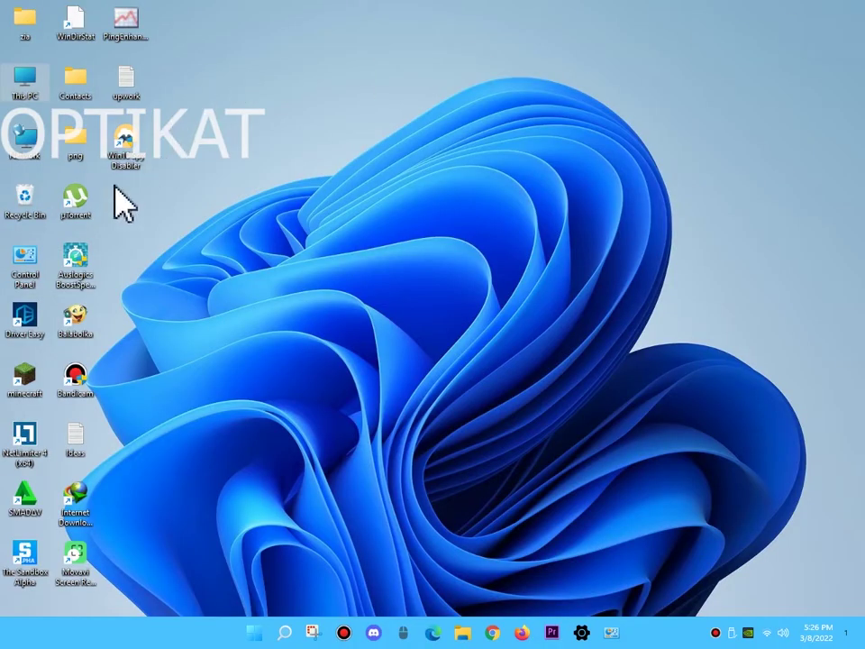
# Step: Empty the Recycle Bin, permanently deleting its items
pyautogui.rightClick(34, 205)
pyautogui.click(95, 229)
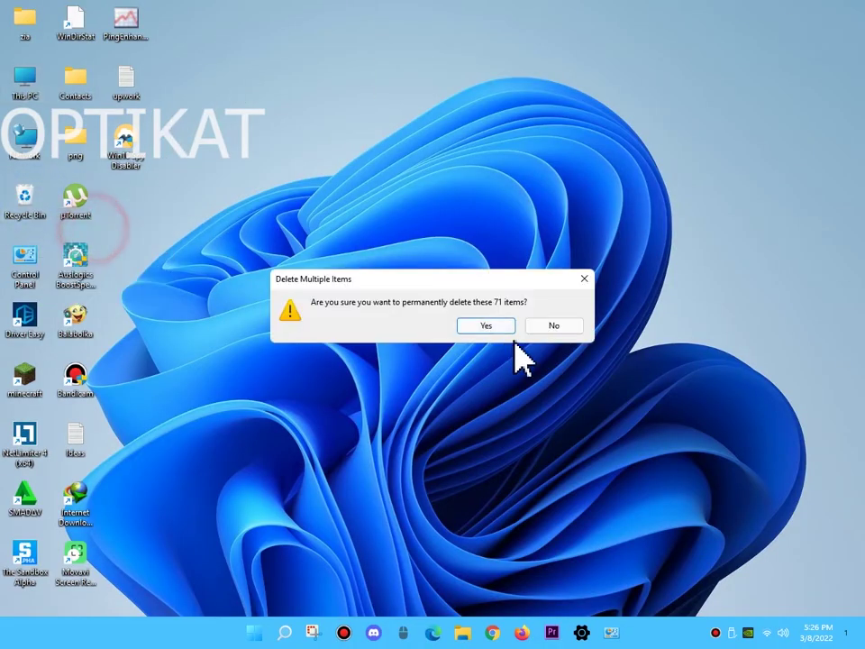
pyautogui.click(497, 333)
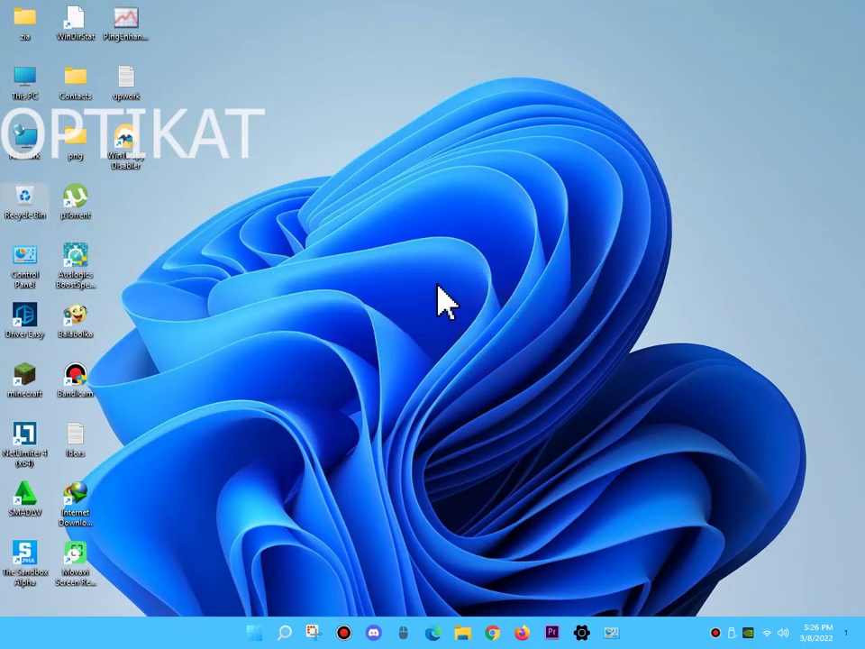
pyautogui.click(381, 190)
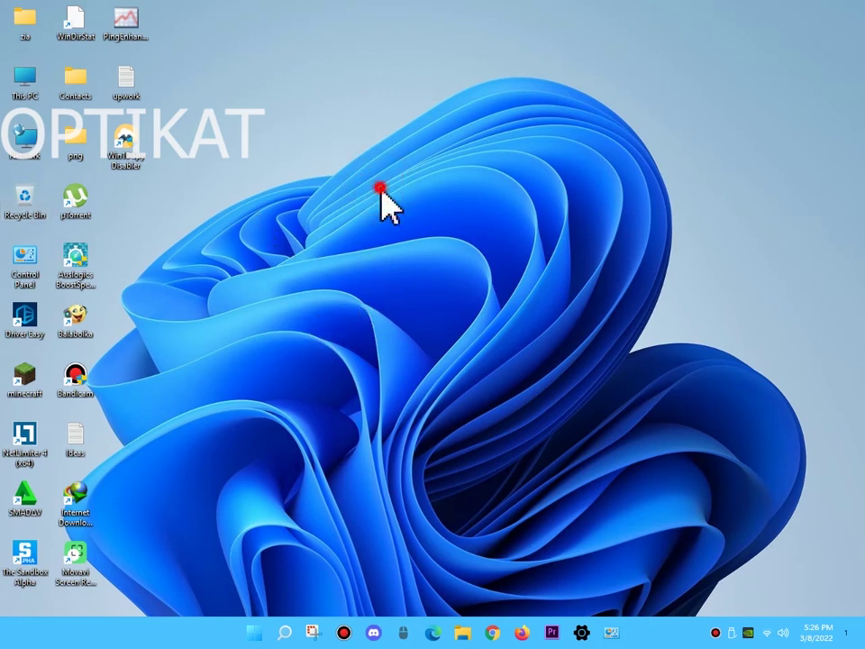
pyautogui.click(366, 252)
# Step: Search Windows for "mouse", open Mouse settings and bring up the additional mouse settings
pyautogui.click(262, 634)
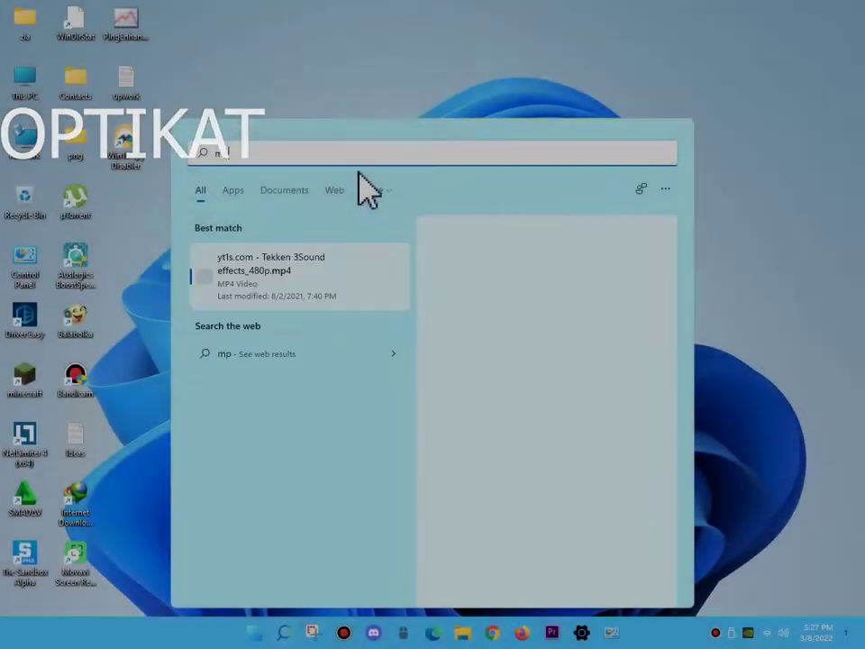
pyautogui.write('m')
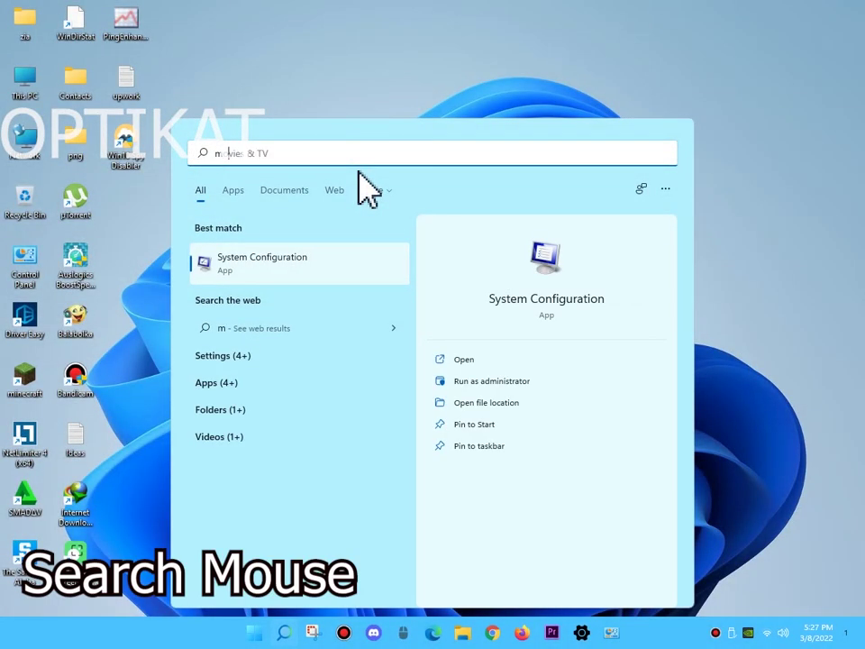
pyautogui.write('ouse')
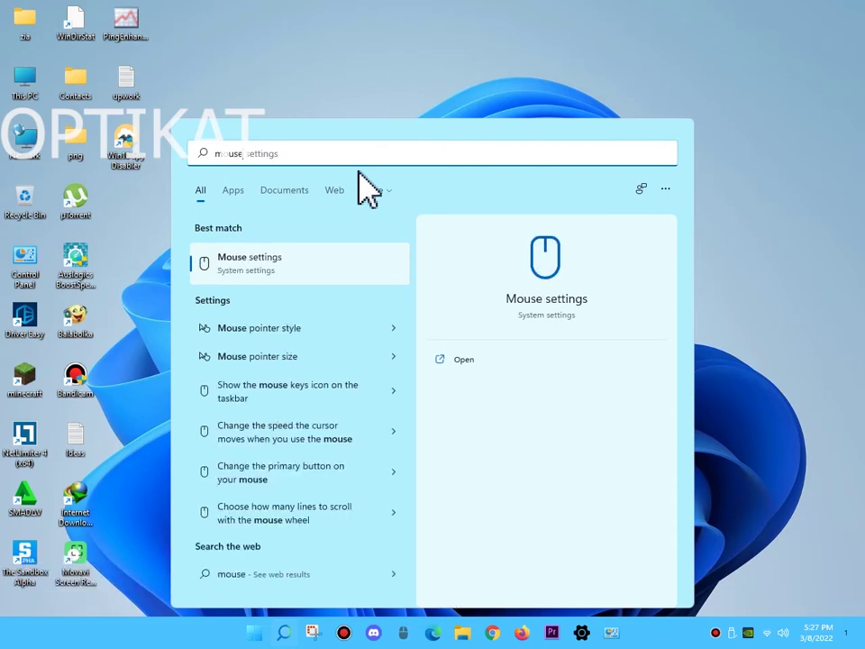
pyautogui.click(287, 259)
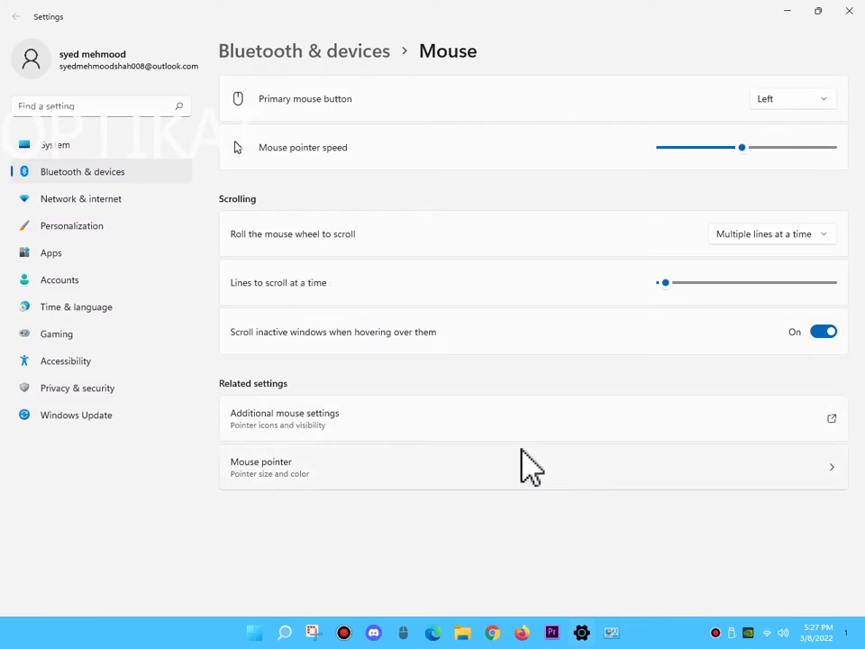
pyautogui.click(602, 420)
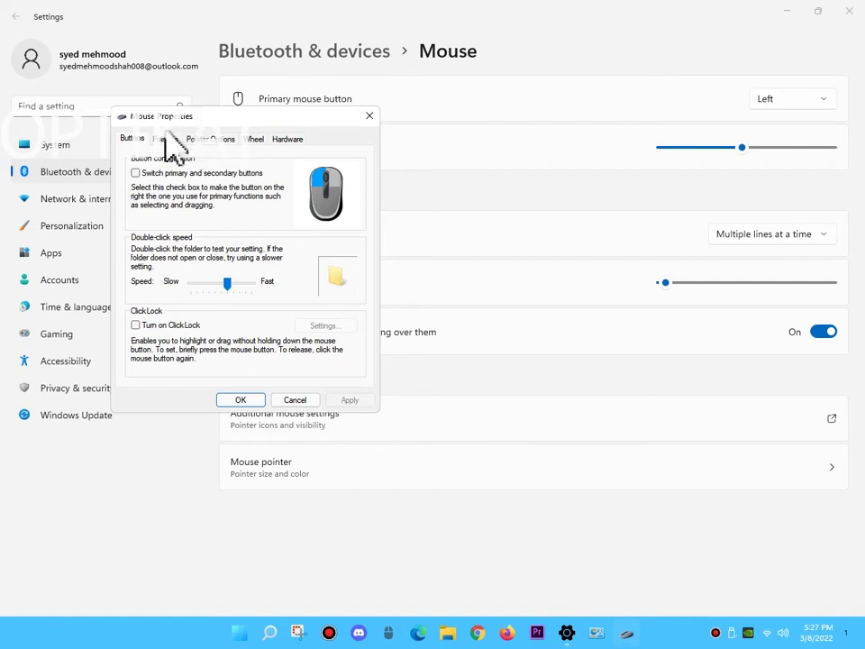
# Step: Turn off Enhance pointer precision in the pointer options, apply the change and close both the mouse properties and Settings
pyautogui.click(166, 139)
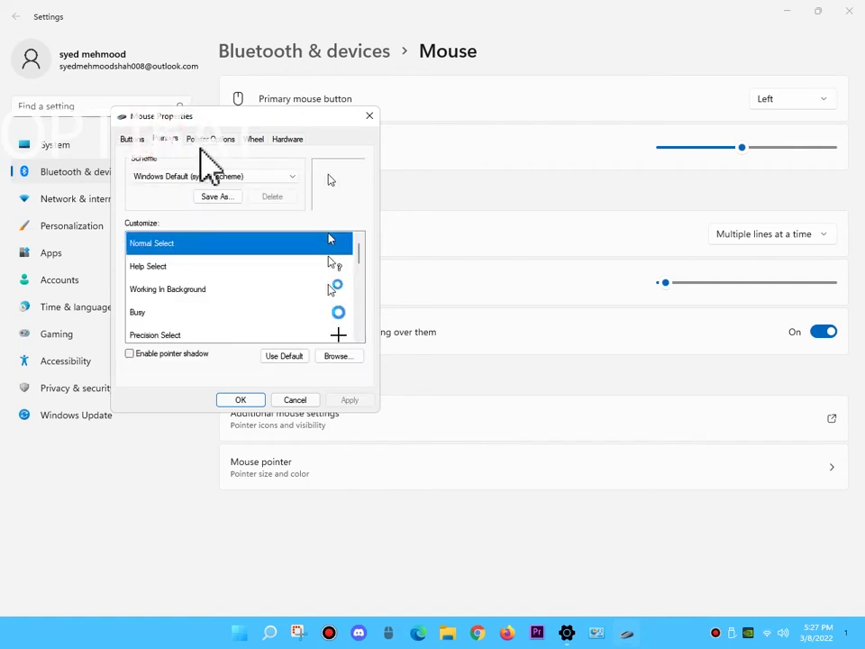
pyautogui.click(204, 140)
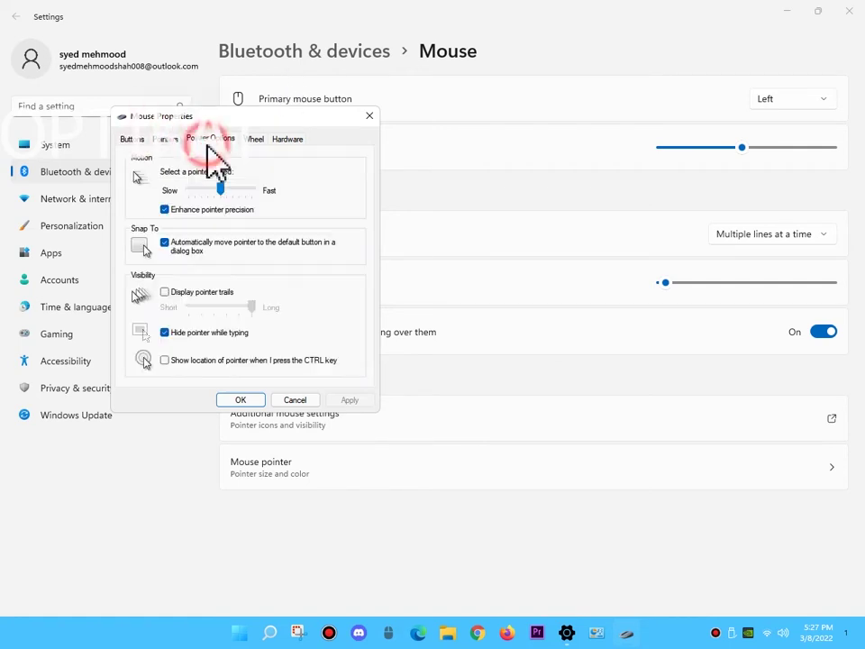
pyautogui.click(203, 211)
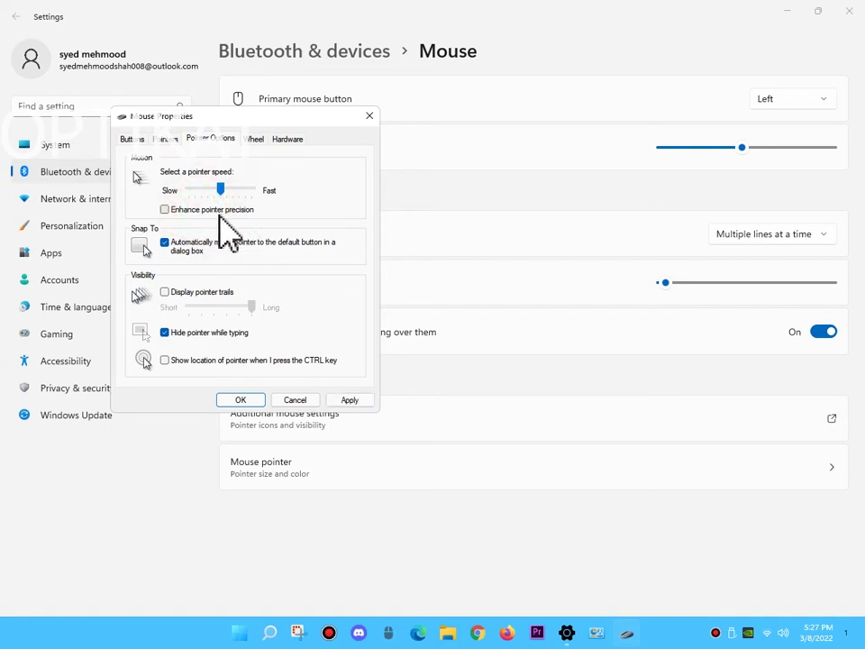
pyautogui.click(350, 400)
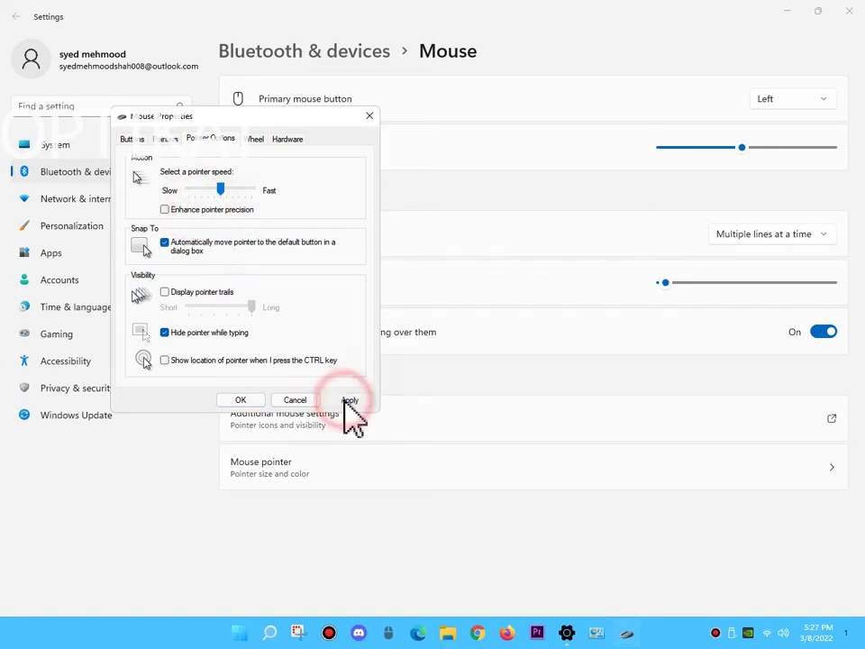
pyautogui.click(241, 399)
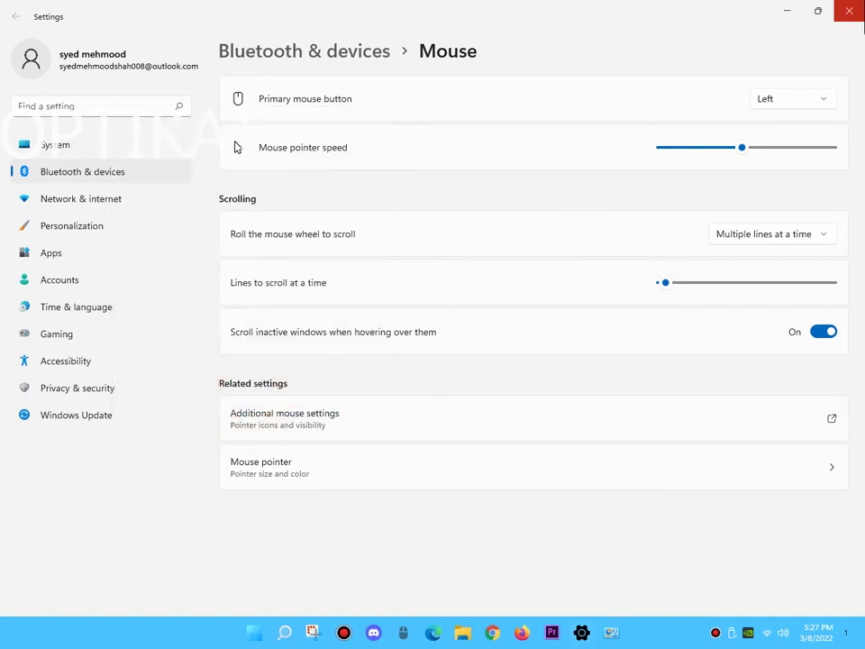
pyautogui.click(849, 11)
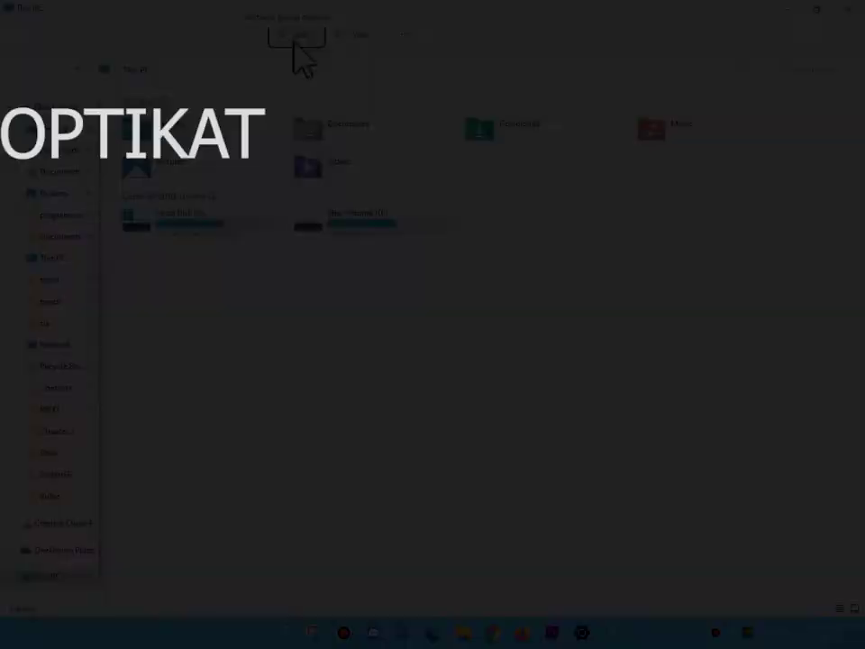
# Step: Turn on the display of hidden items in File Explorer
pyautogui.click(296, 36)
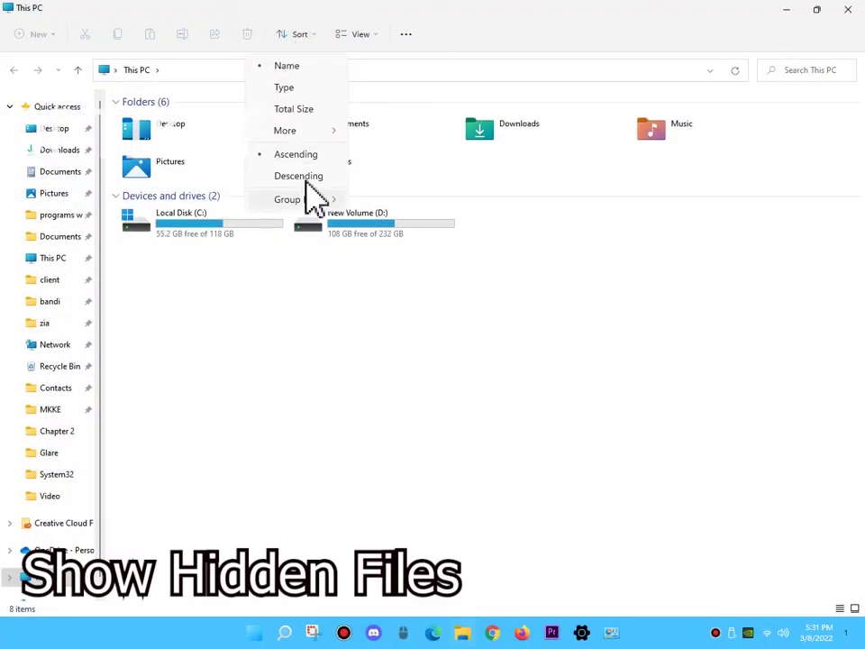
pyautogui.click(349, 36)
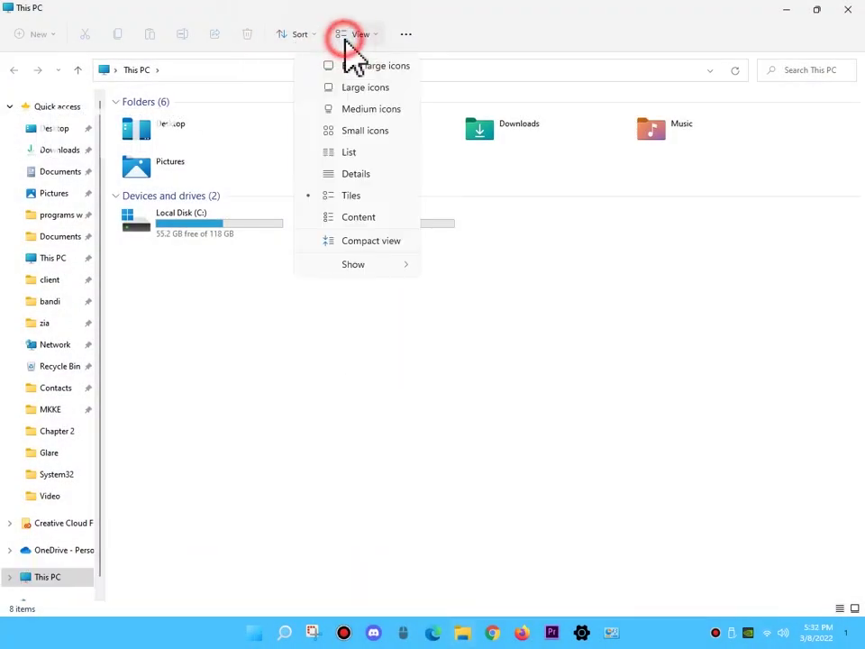
pyautogui.click(365, 270)
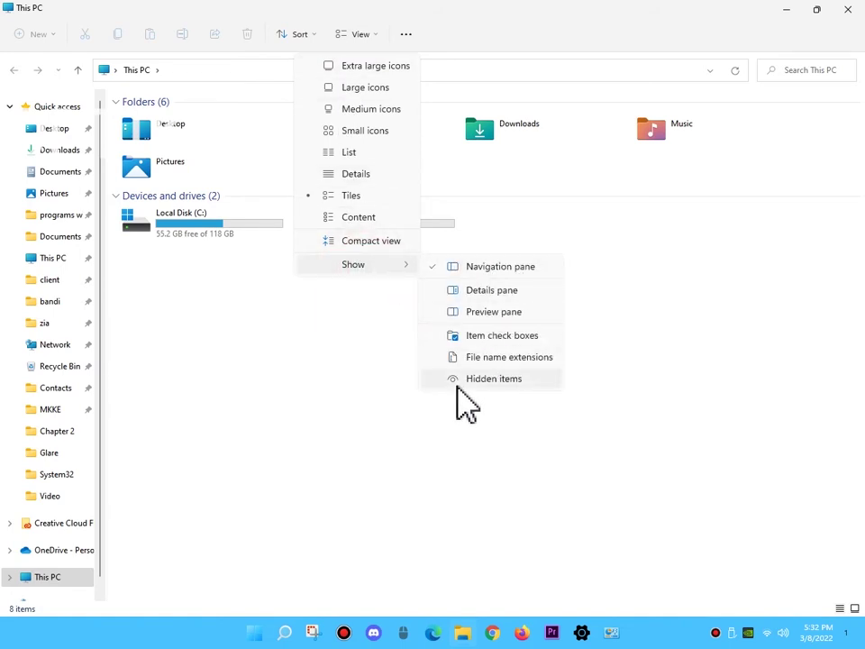
pyautogui.click(487, 378)
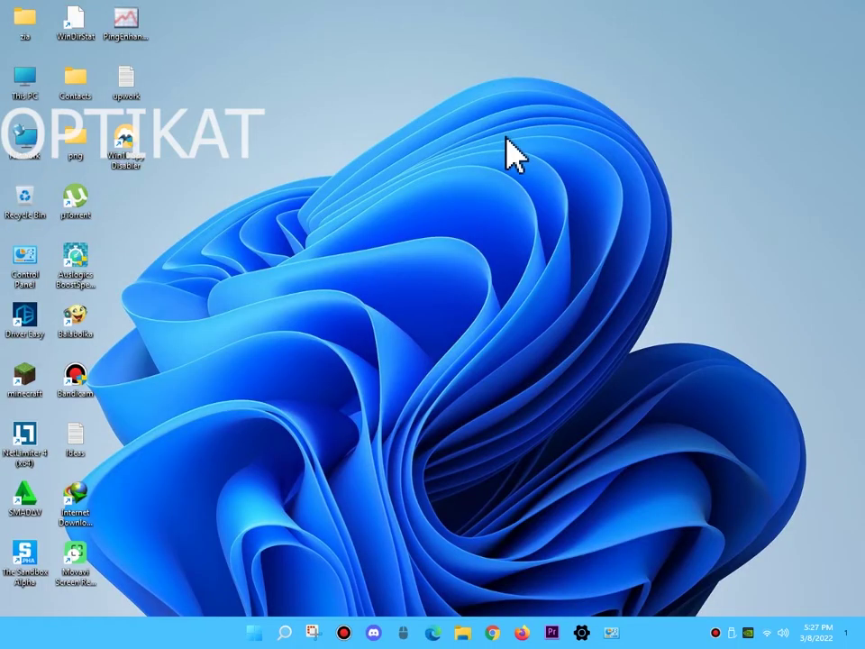
# Step: From This PC, open Local Disk (C:), show its contents as large icons and open the Users folder
pyautogui.click(377, 171)
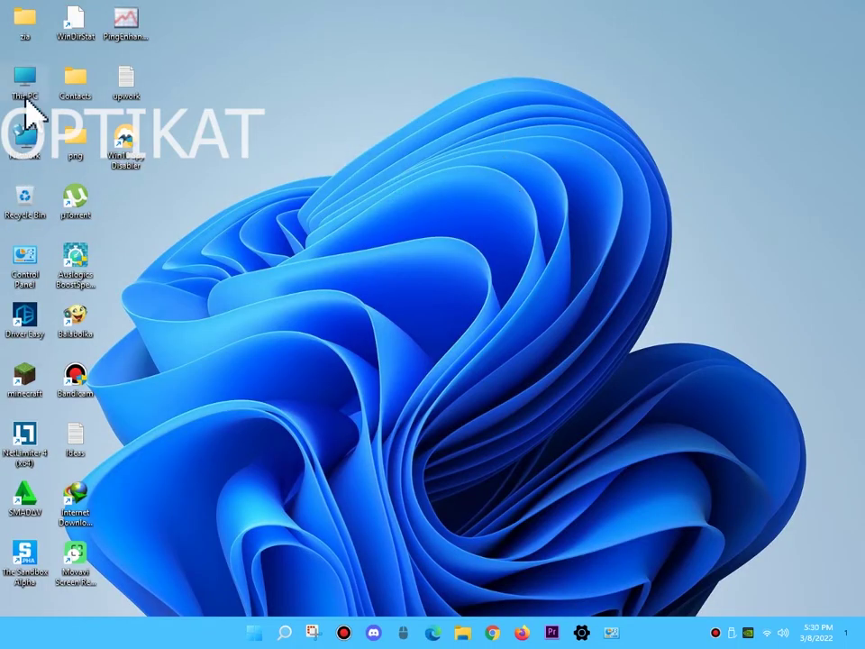
pyautogui.doubleClick(25, 95)
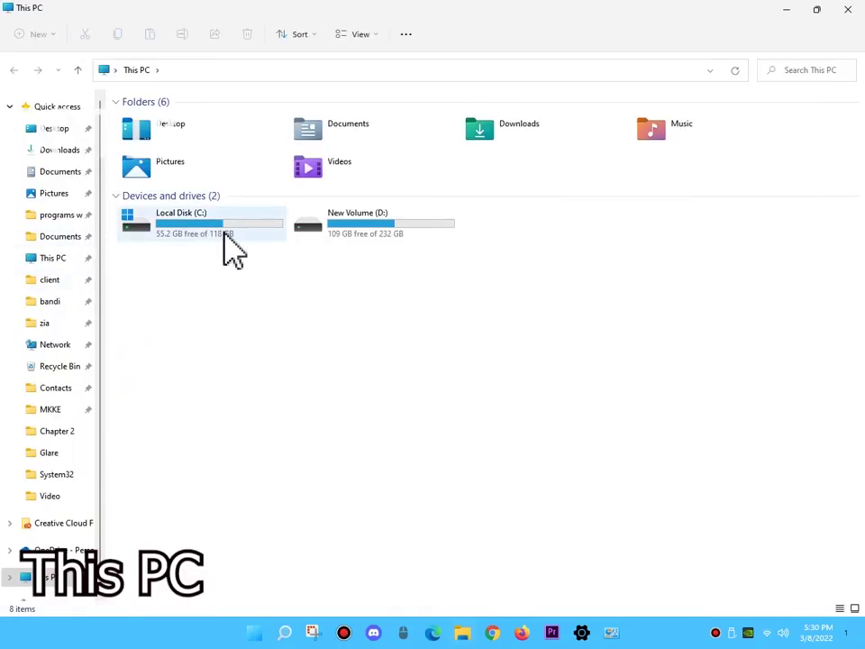
pyautogui.click(196, 236)
pyautogui.doubleClick(196, 236)
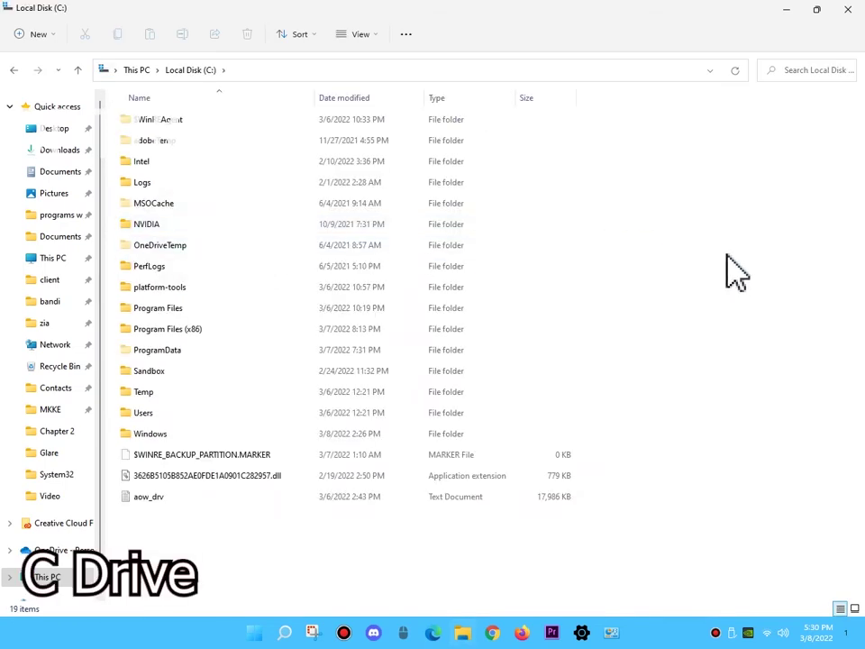
pyautogui.click(179, 412)
pyautogui.hotkey('ctrl', 'shift', '2')
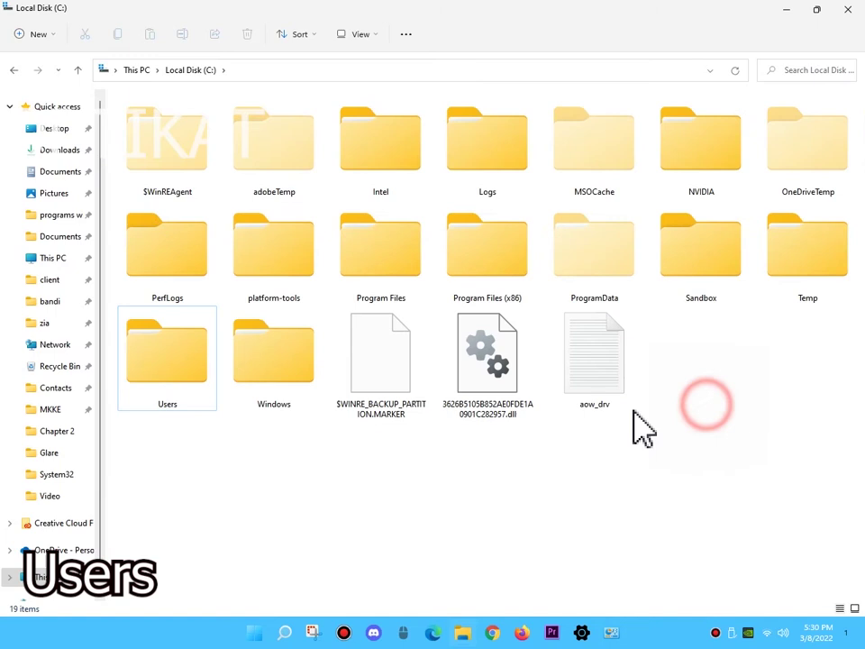
pyautogui.doubleClick(177, 392)
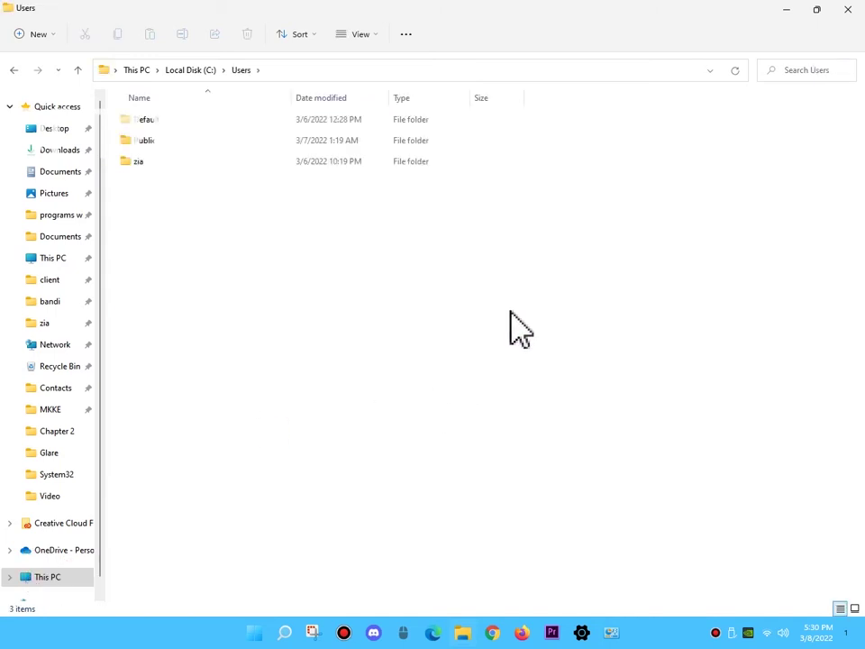
# Step: Enlarge the icons in the Users folder and open the personal profile folder beside Default and Public
pyautogui.scroll(3, 211, 213)
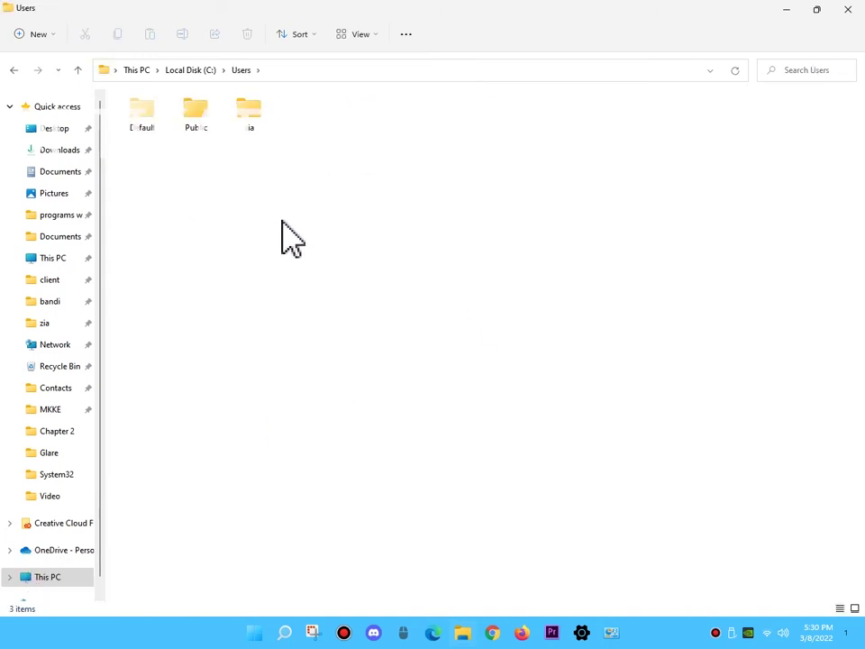
pyautogui.scroll(1, 338, 228)
pyautogui.click(507, 239)
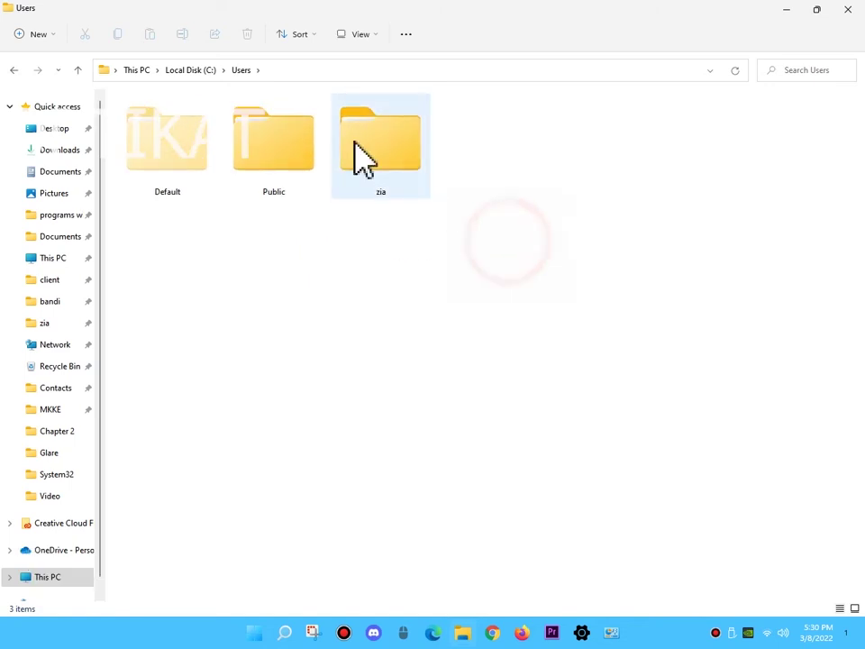
pyautogui.doubleClick(363, 153)
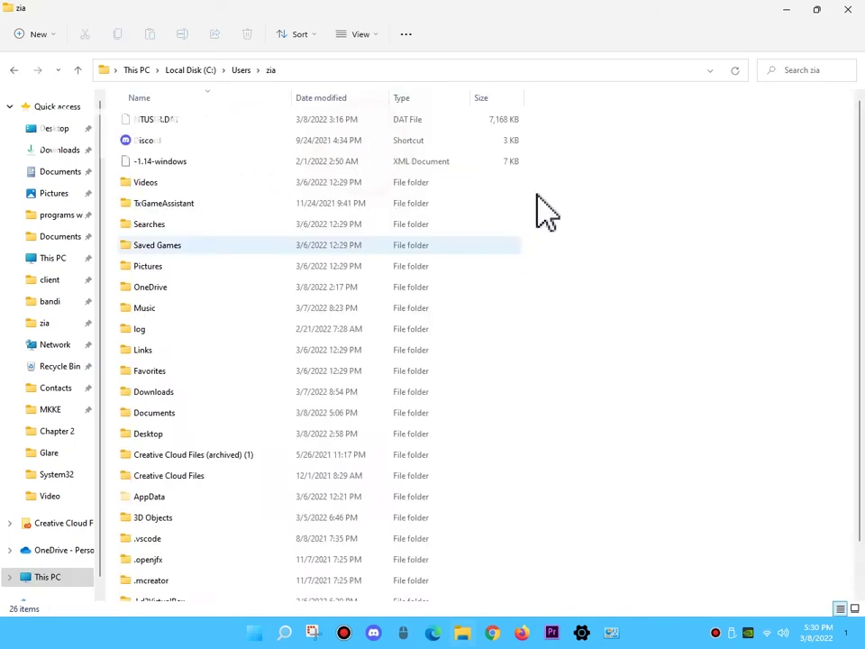
# Step: Open the hidden AppData folder inside the user profile folder
pyautogui.scroll(-2, 378, 379)
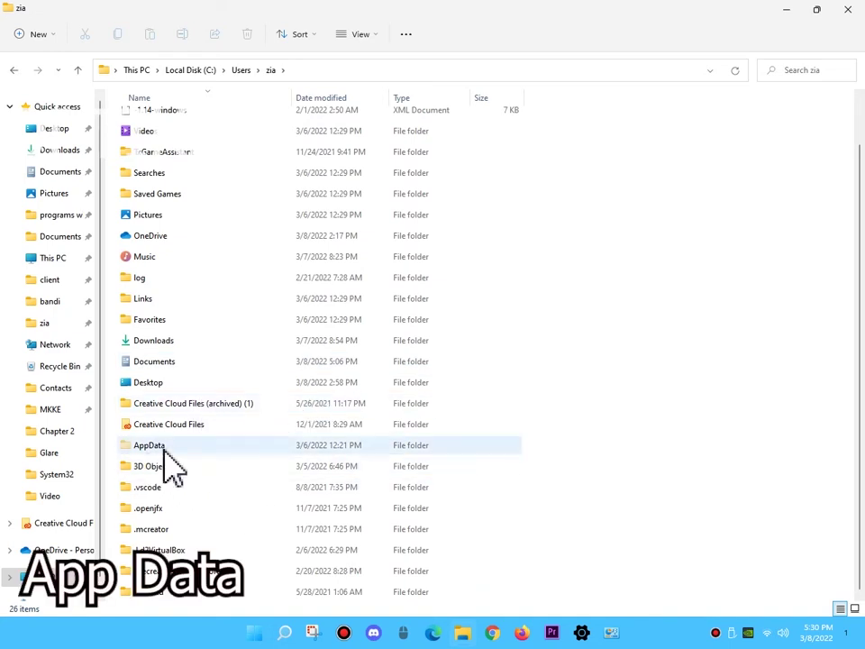
pyautogui.scroll(1, 170, 463)
pyautogui.click(190, 482)
pyautogui.click(189, 501)
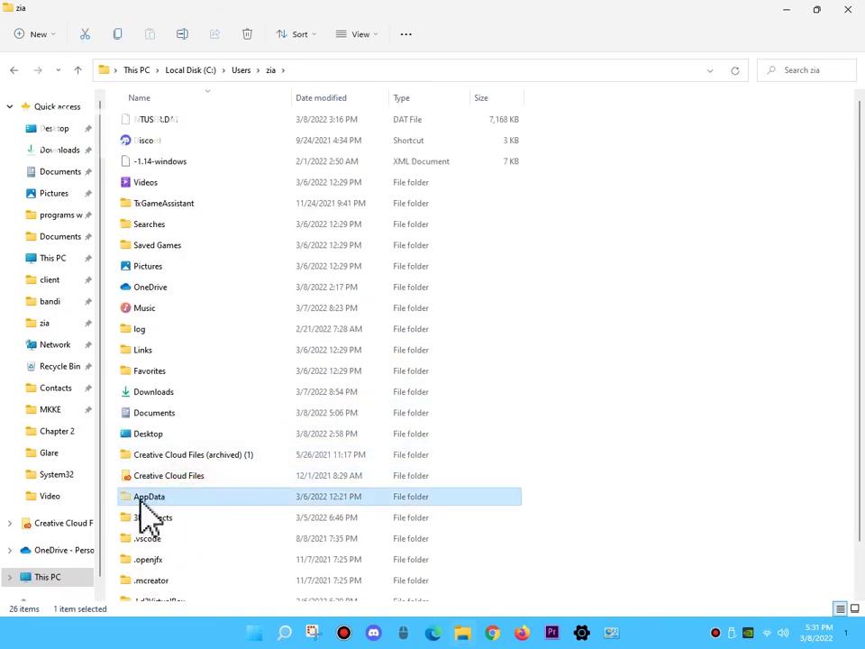
pyautogui.doubleClick(439, 499)
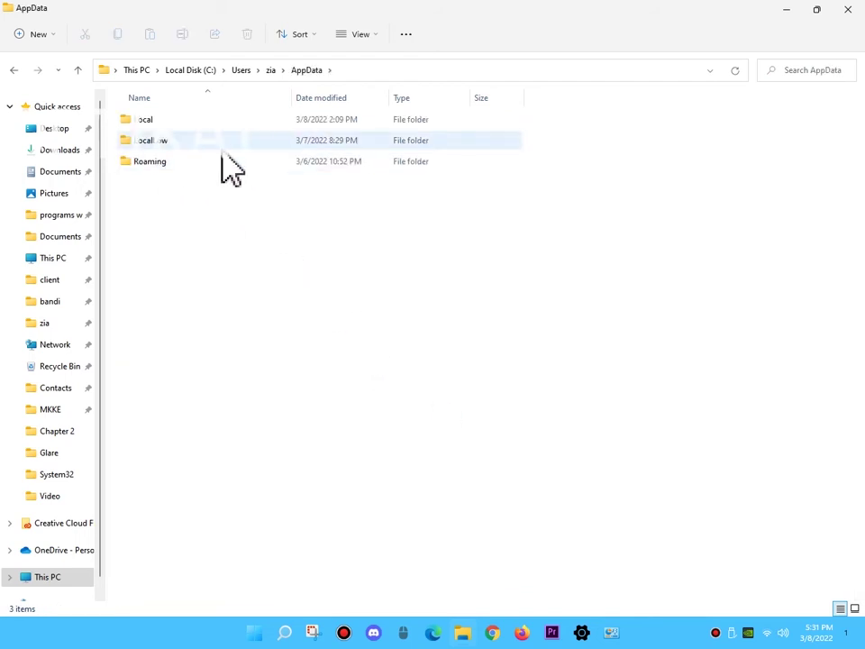
# Step: Open the Local folder inside AppData and find and open its Temp folder
pyautogui.doubleClick(203, 120)
pyautogui.scroll(-8, 303, 324)
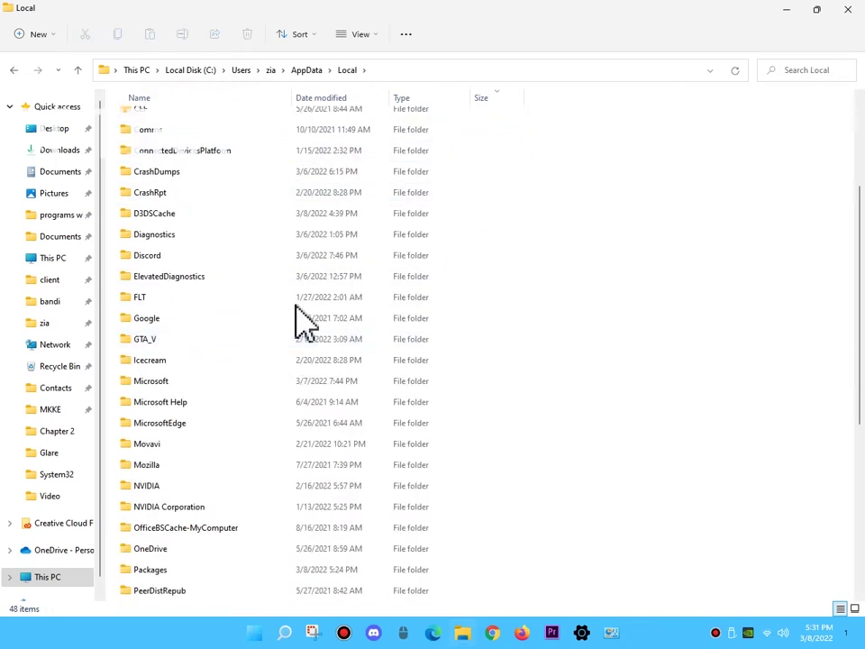
pyautogui.scroll(6, 282, 335)
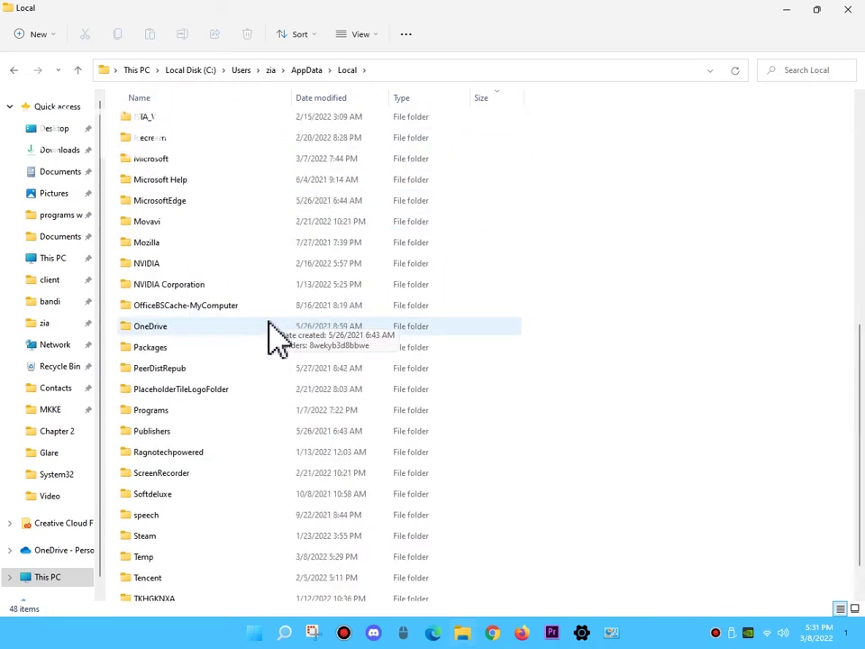
pyautogui.scroll(-3, 276, 337)
pyautogui.scroll(-2, 274, 336)
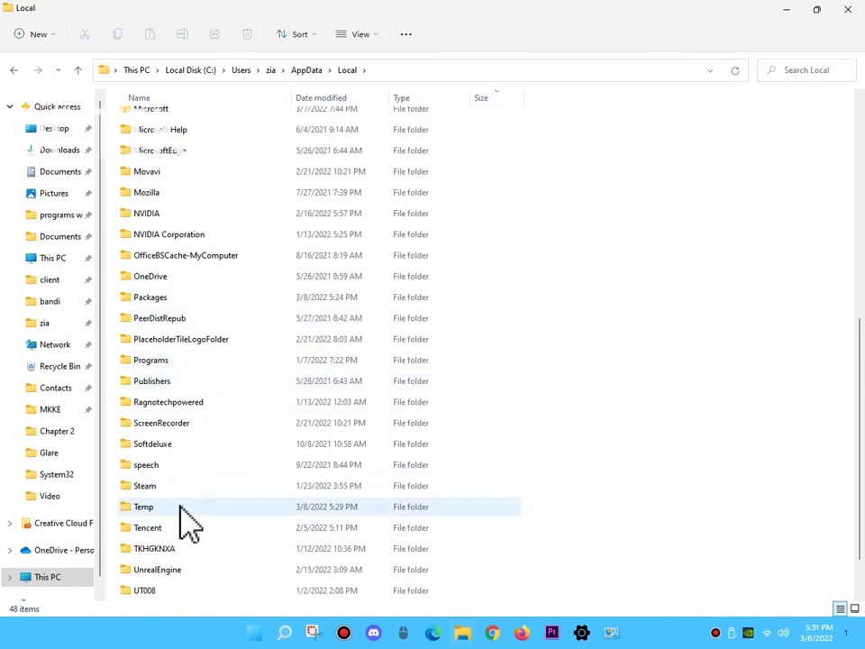
pyautogui.click(293, 510)
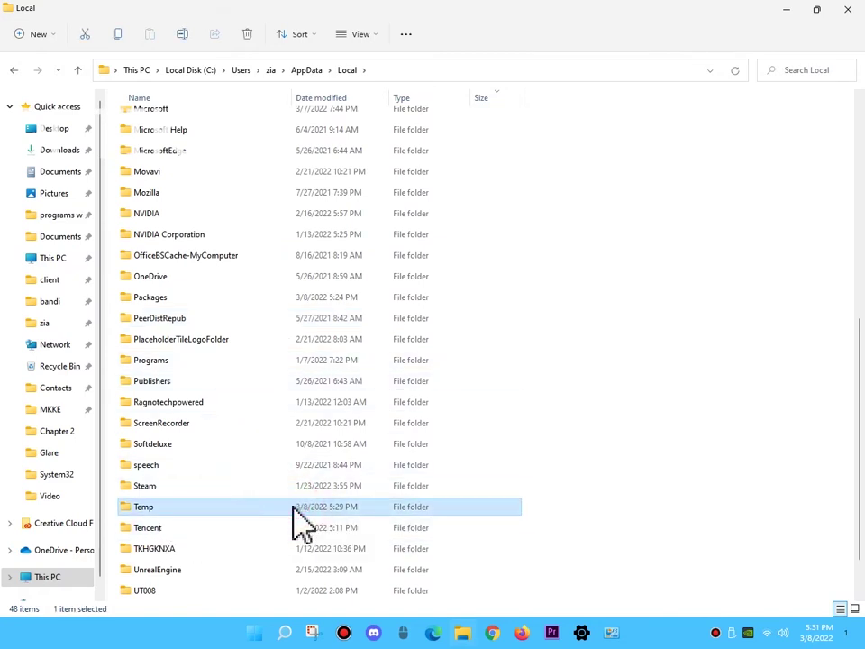
pyautogui.doubleClick(293, 507)
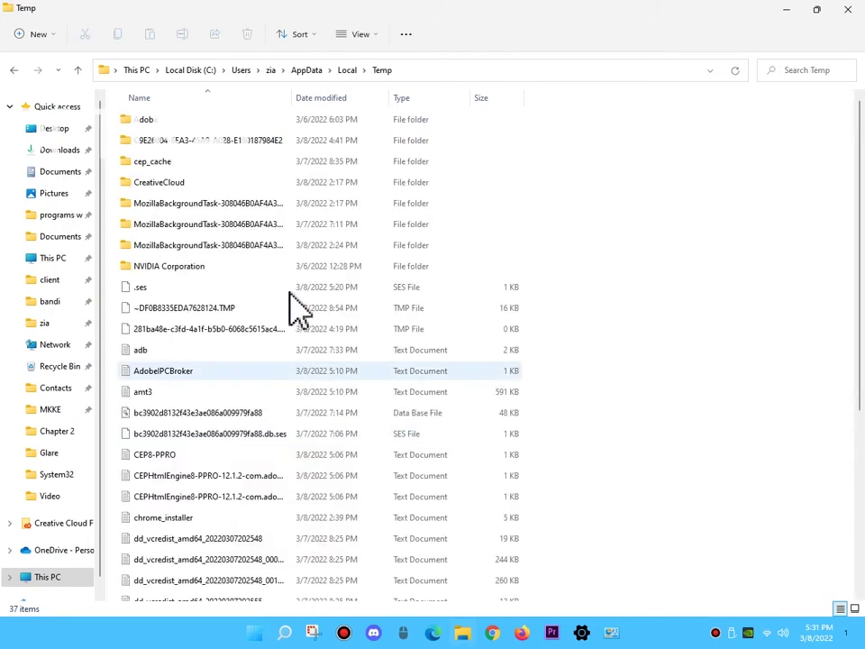
# Step: Delete all contents of the Temp folder, skipping items in use and continuing with administrator permission where required, and close the folder window
pyautogui.click(285, 269)
pyautogui.hotkey('ctrl', 'a')
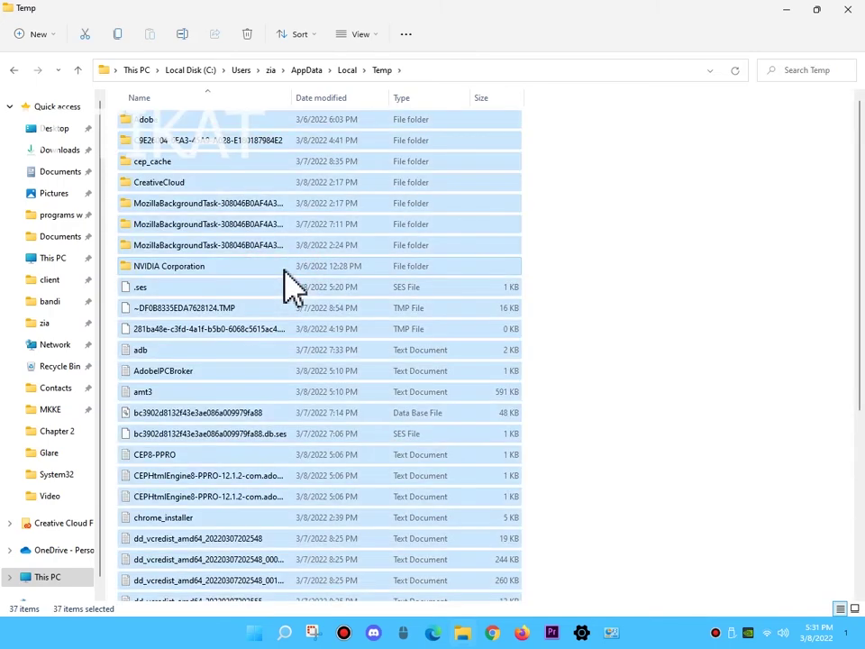
pyautogui.rightClick(285, 289)
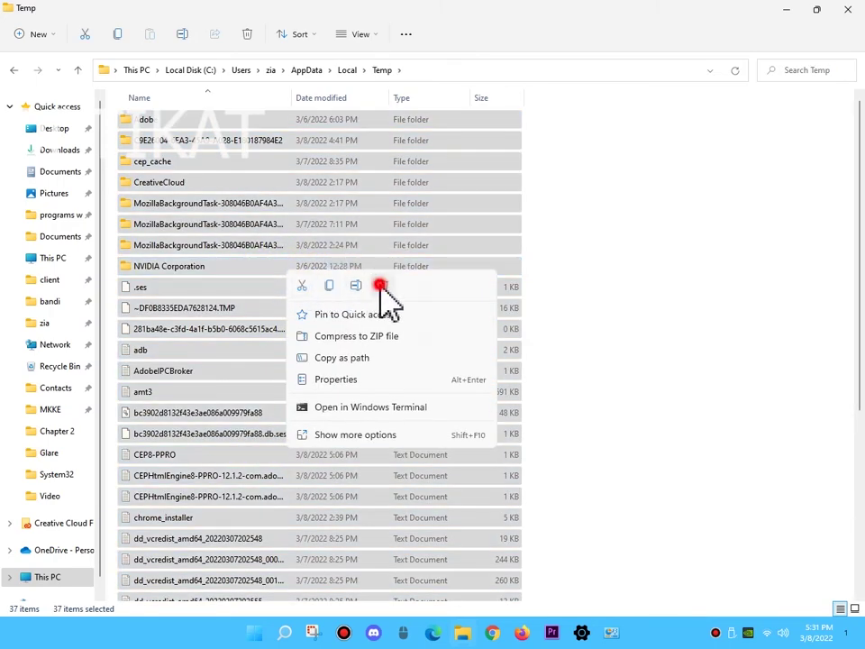
pyautogui.click(379, 286)
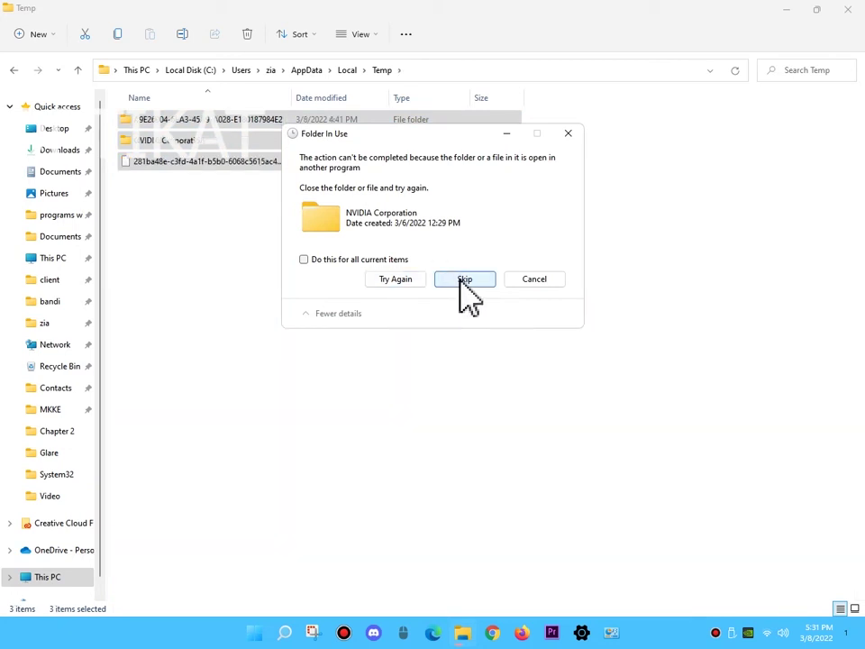
pyautogui.click(345, 258)
pyautogui.click(479, 279)
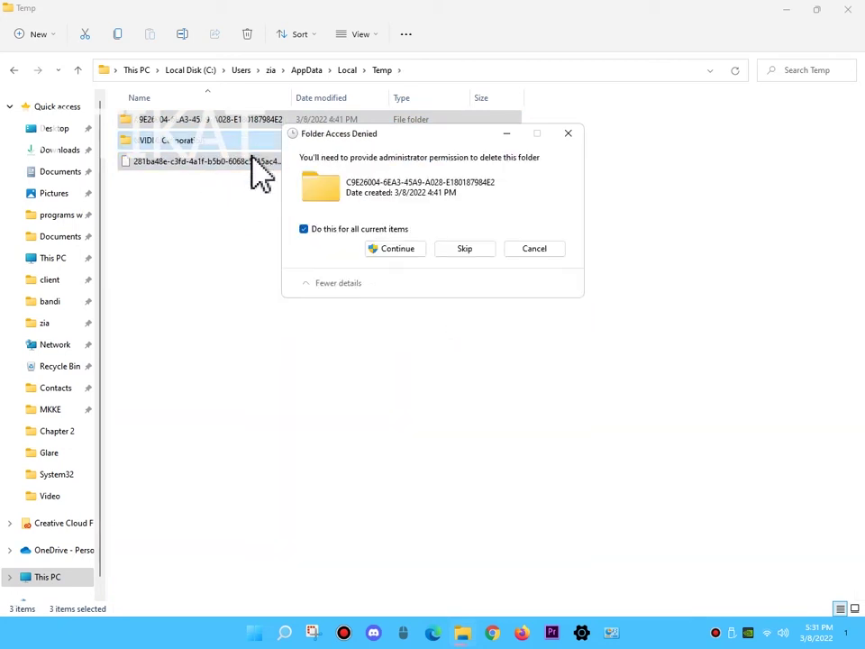
pyautogui.click(417, 254)
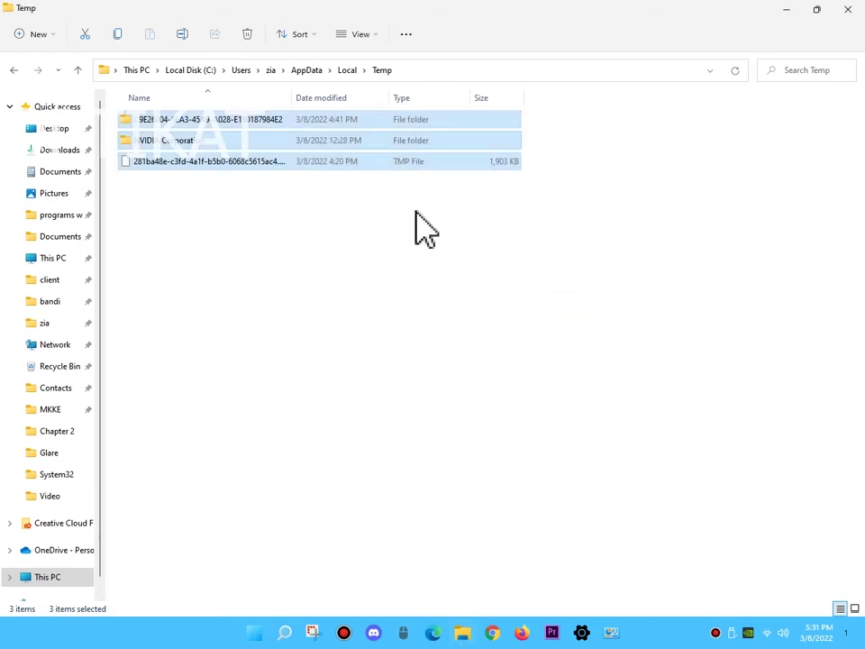
pyautogui.click(848, 10)
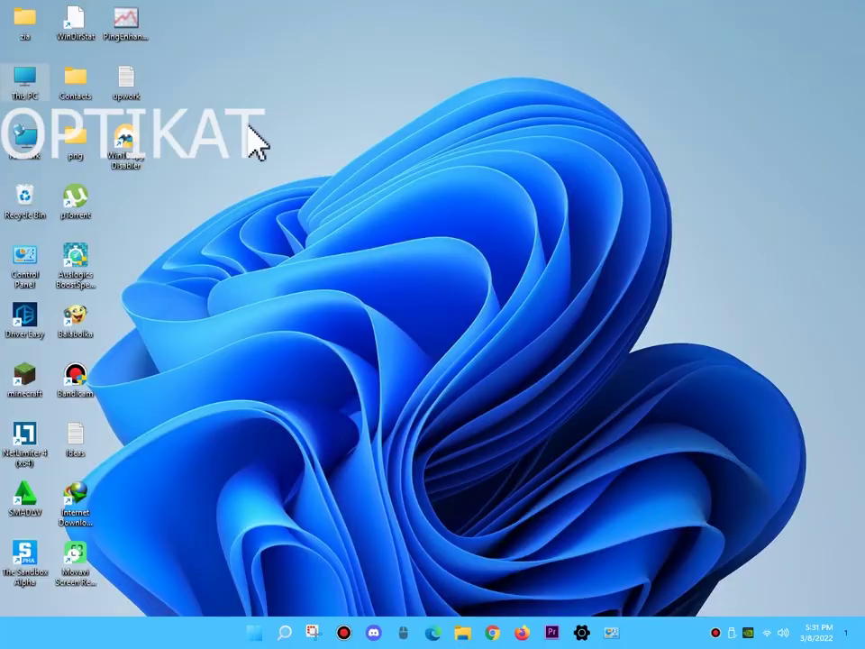
# Step: Empty the Recycle Bin from the desktop, permanently deleting its contents
pyautogui.rightClick(30, 202)
pyautogui.click(100, 221)
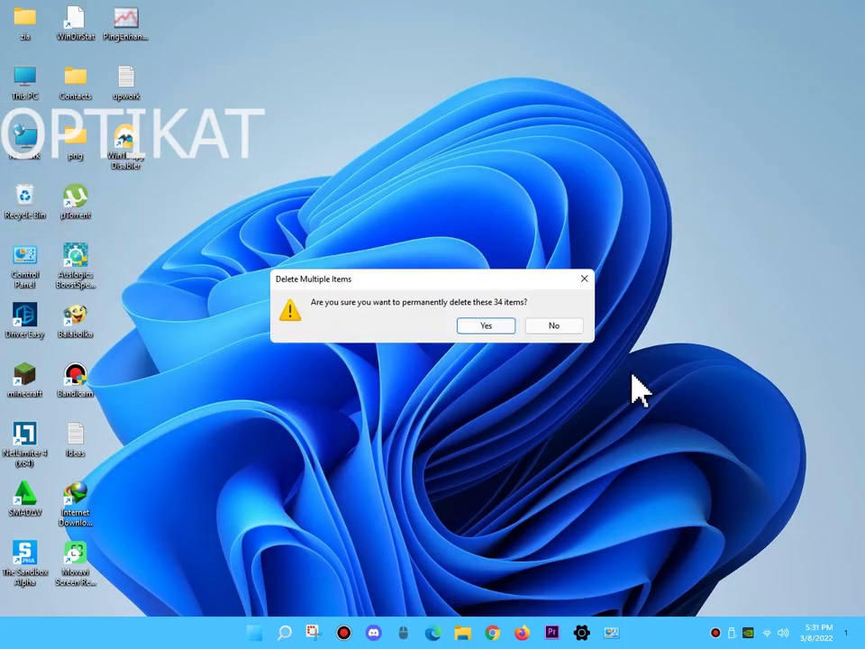
pyautogui.click(486, 326)
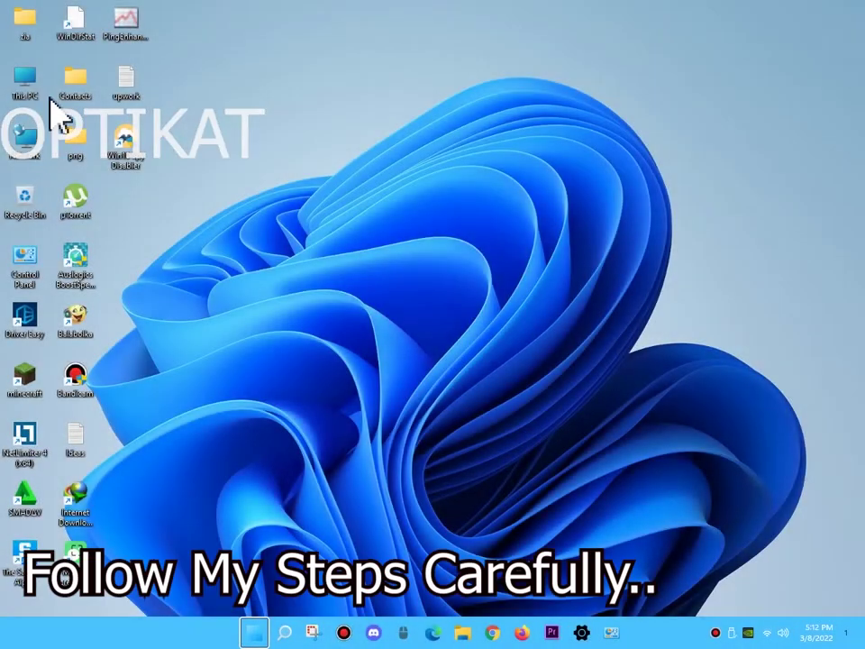
# Step: Open the properties of This PC and, through the advanced system settings, bring up the Performance Options
pyautogui.rightClick(32, 99)
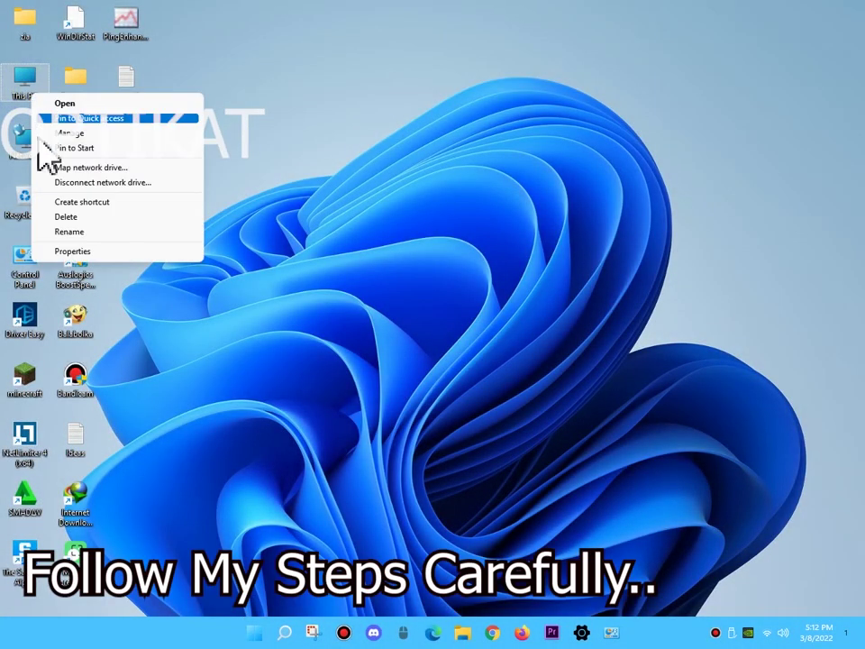
pyautogui.click(88, 253)
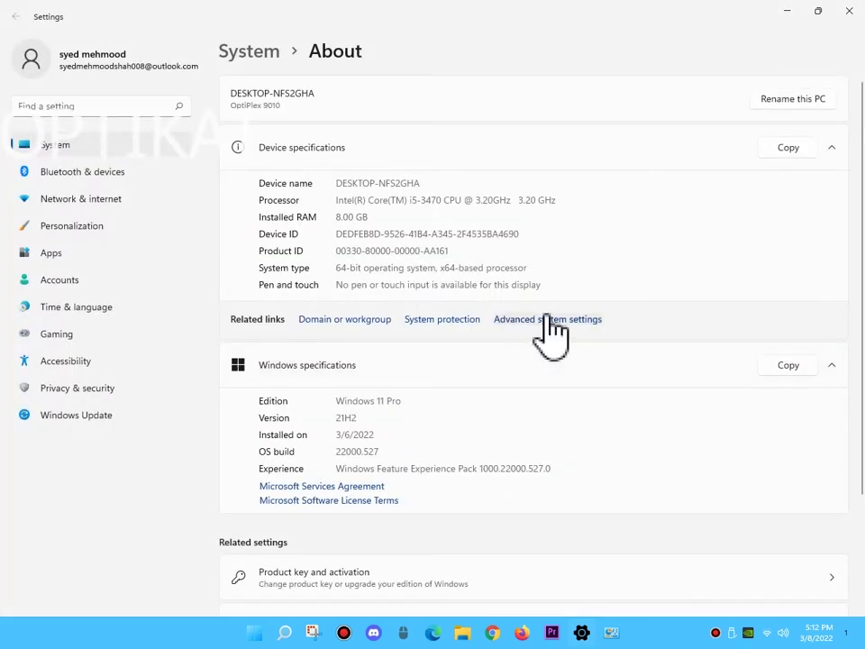
pyautogui.click(571, 323)
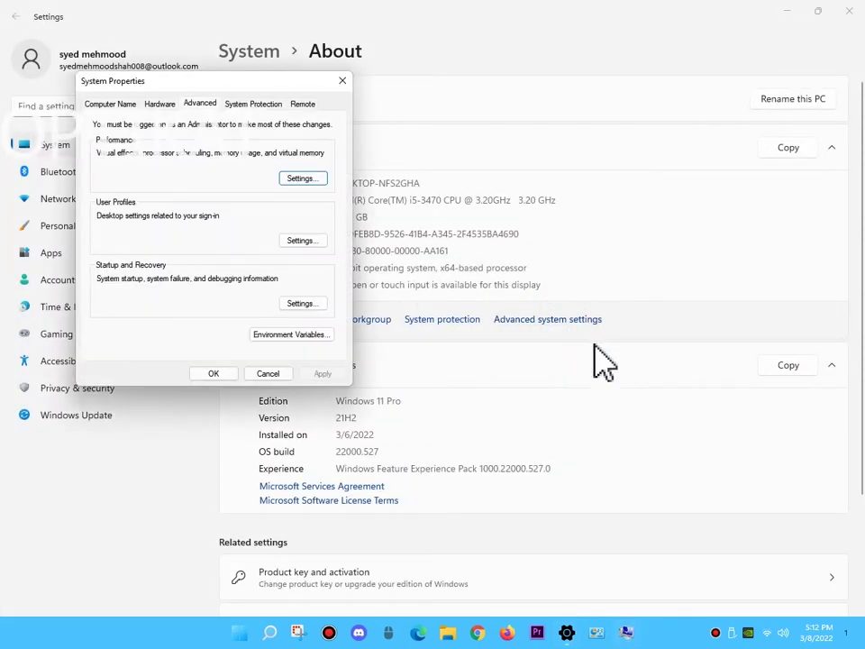
pyautogui.click(303, 180)
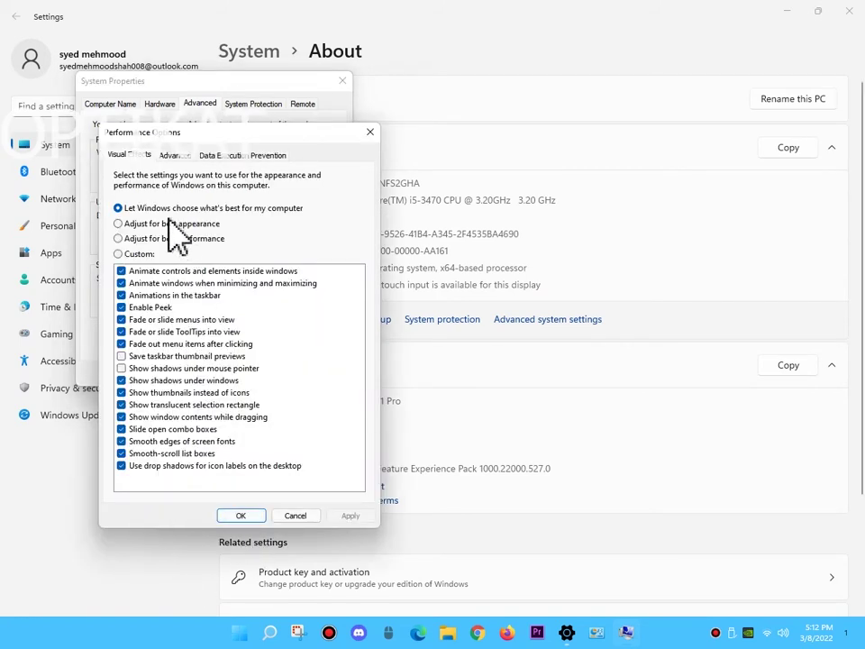
# Step: Turn off Enable Peek, taskbar animations, shadows under windows, slide open combo boxes, smooth-scroll list boxes and drop shadows for desktop icon labels
pyautogui.click(214, 210)
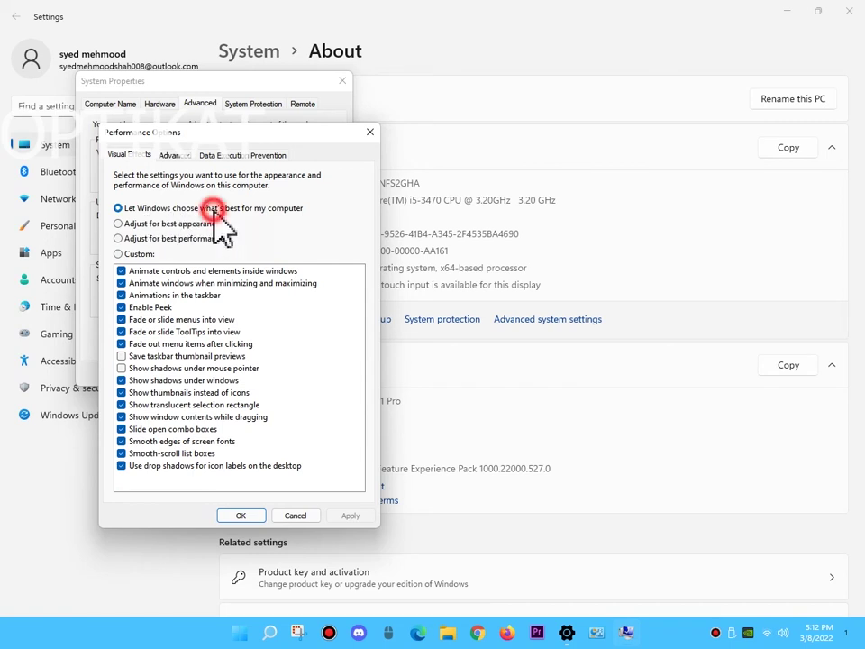
pyautogui.click(147, 307)
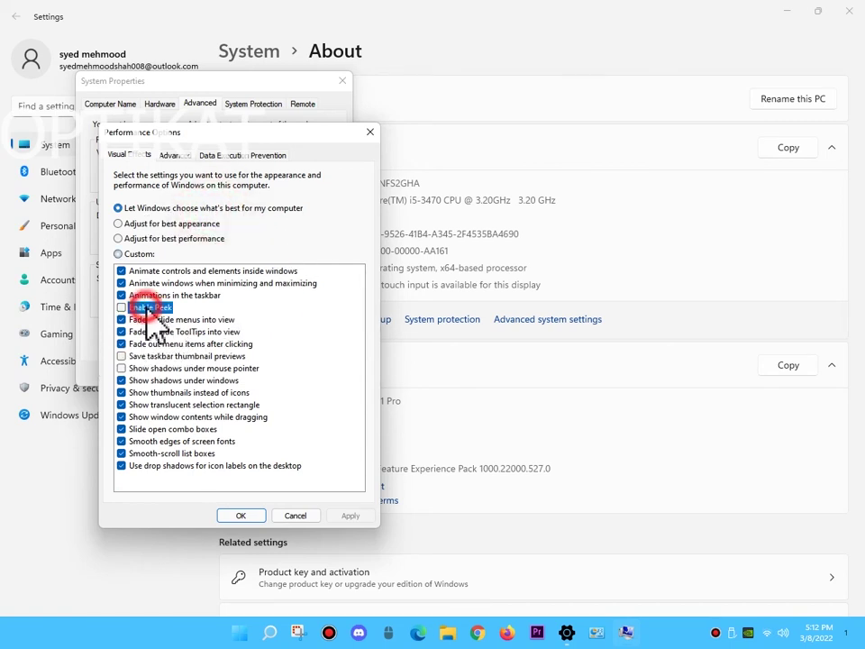
pyautogui.click(180, 295)
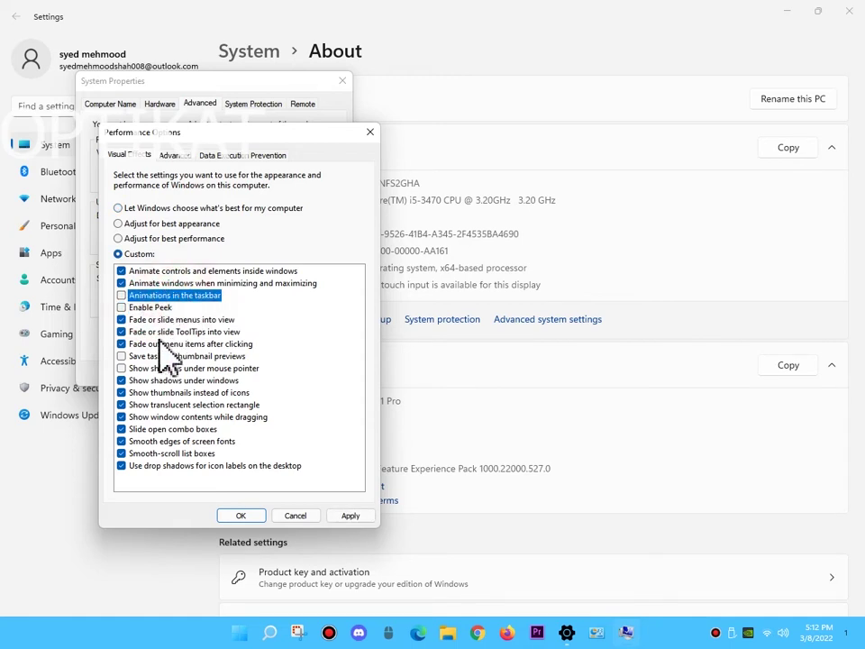
pyautogui.click(202, 382)
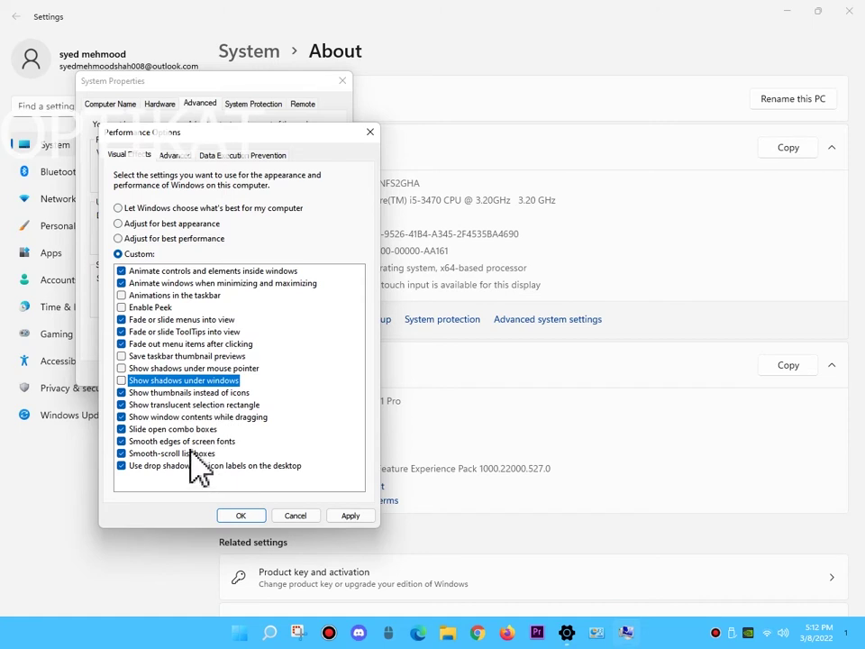
pyautogui.click(167, 430)
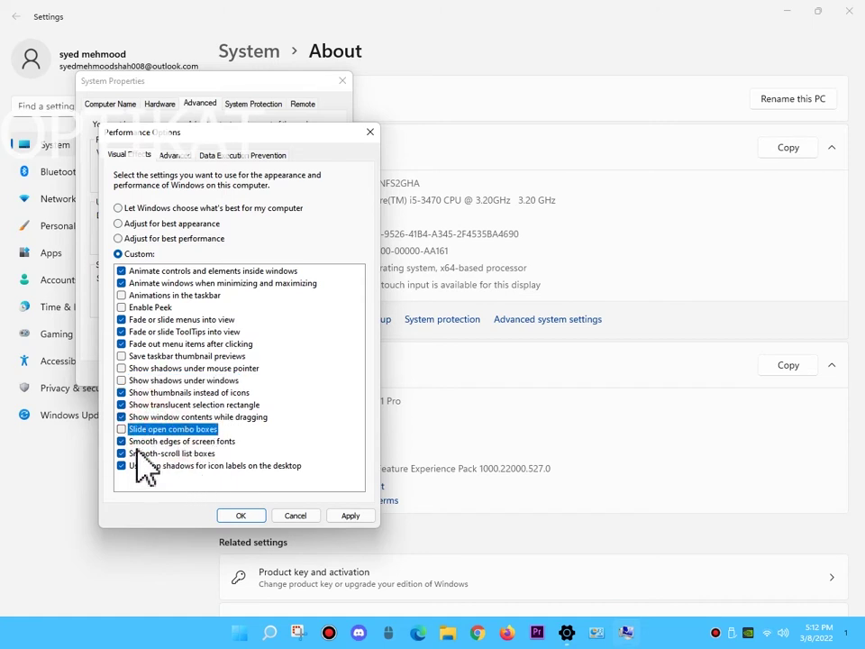
pyautogui.click(167, 441)
pyautogui.click(195, 444)
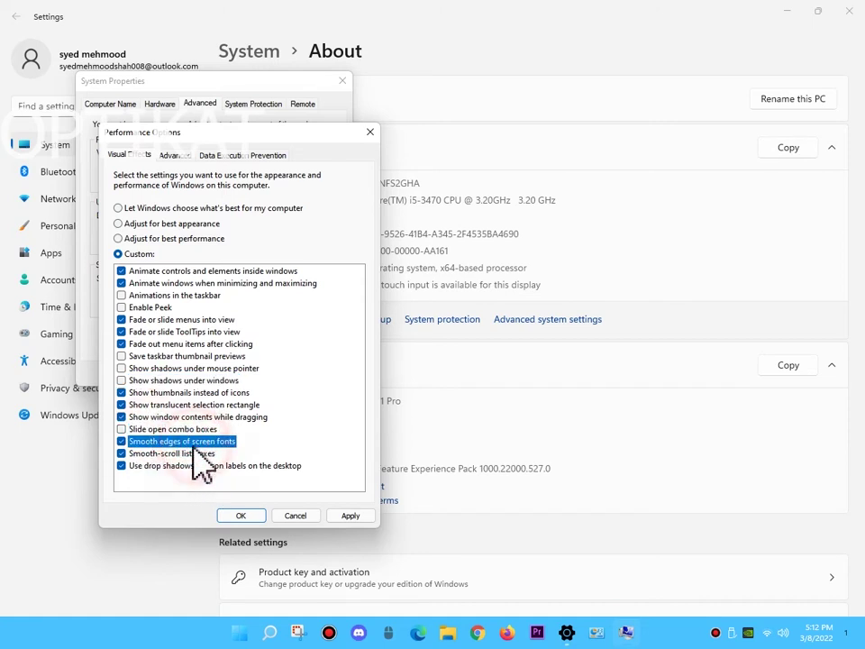
pyautogui.click(186, 453)
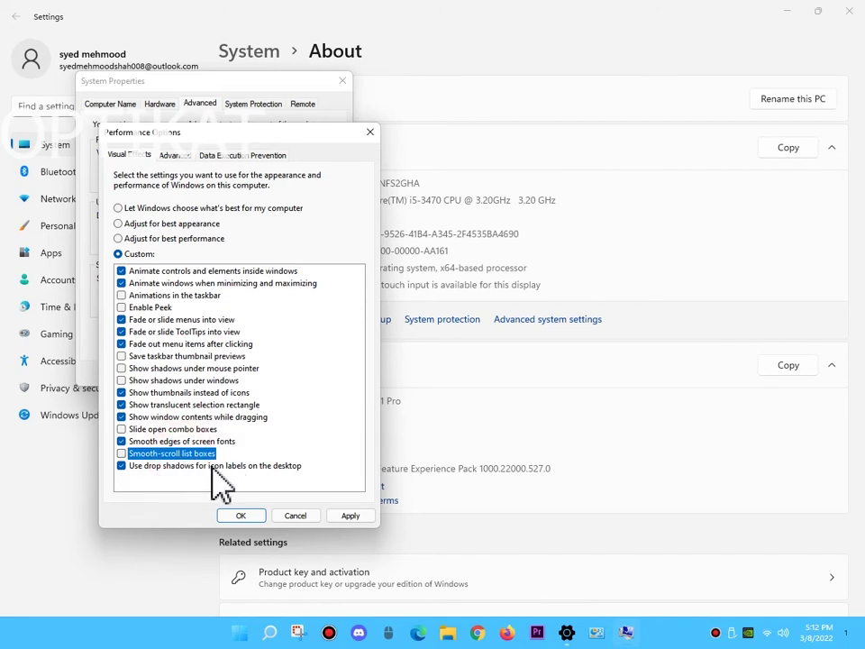
pyautogui.click(211, 465)
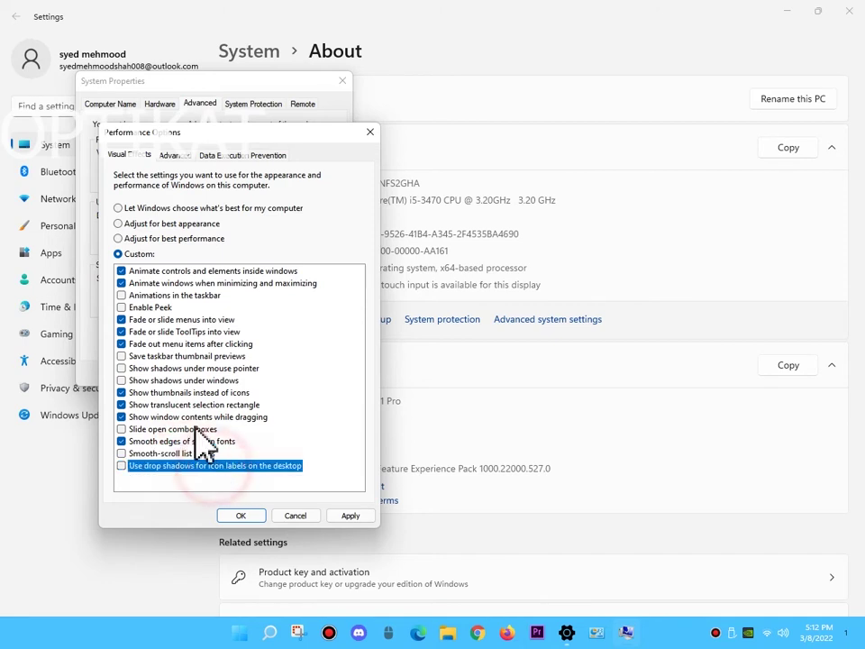
# Step: Turn off fading or sliding of menus and ToolTips and fading out of menu items after clicking, and apply the visual effects
pyautogui.click(189, 319)
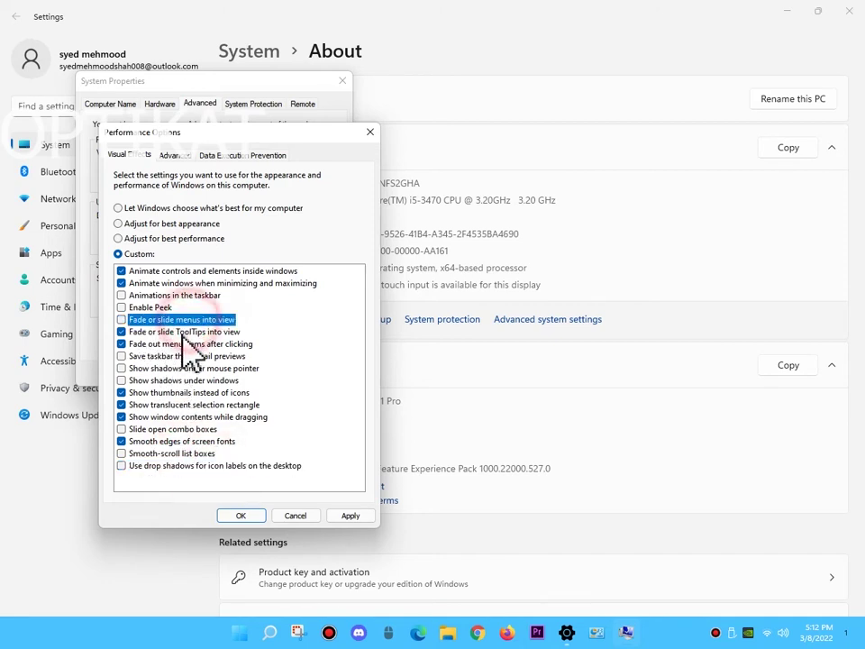
pyautogui.click(170, 333)
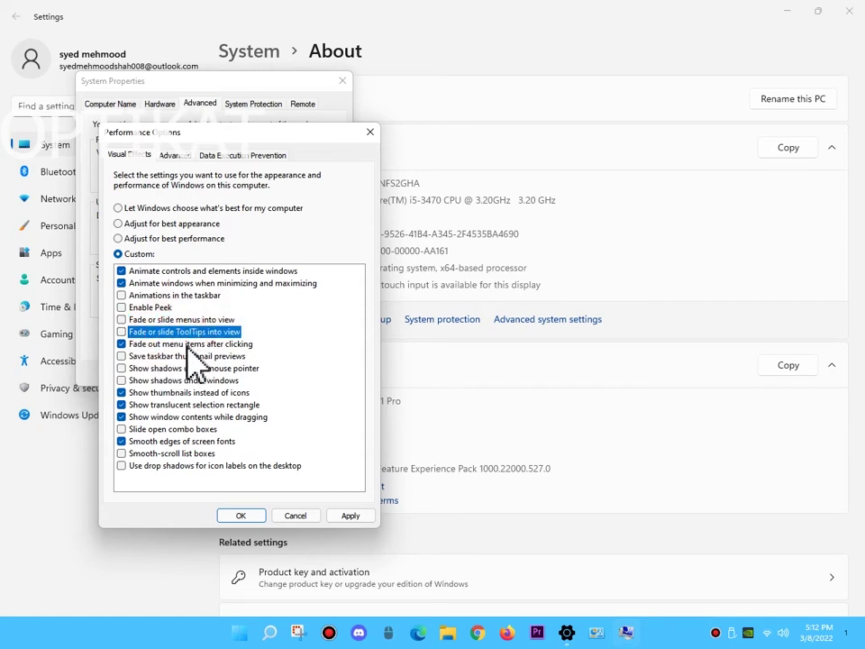
pyautogui.click(188, 344)
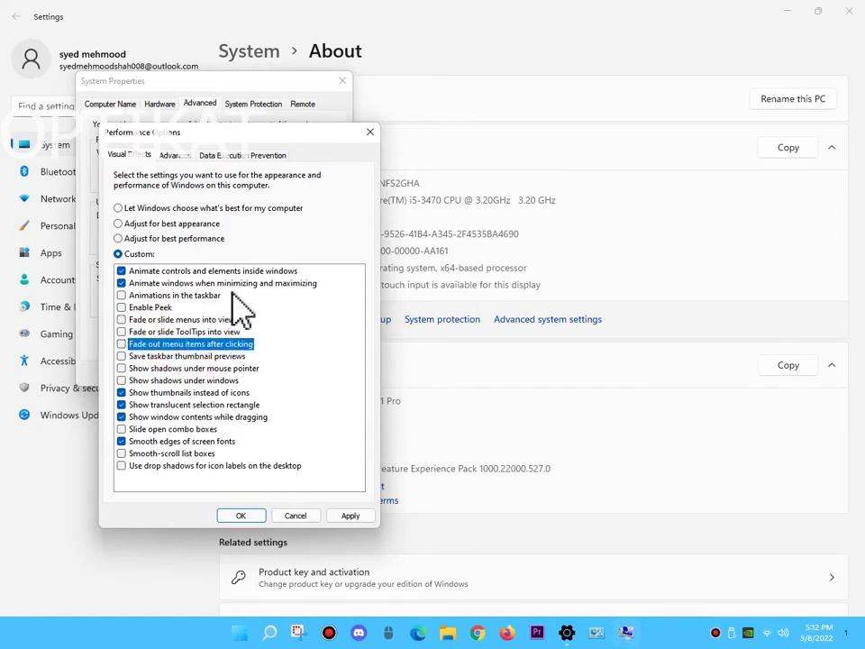
pyautogui.click(289, 319)
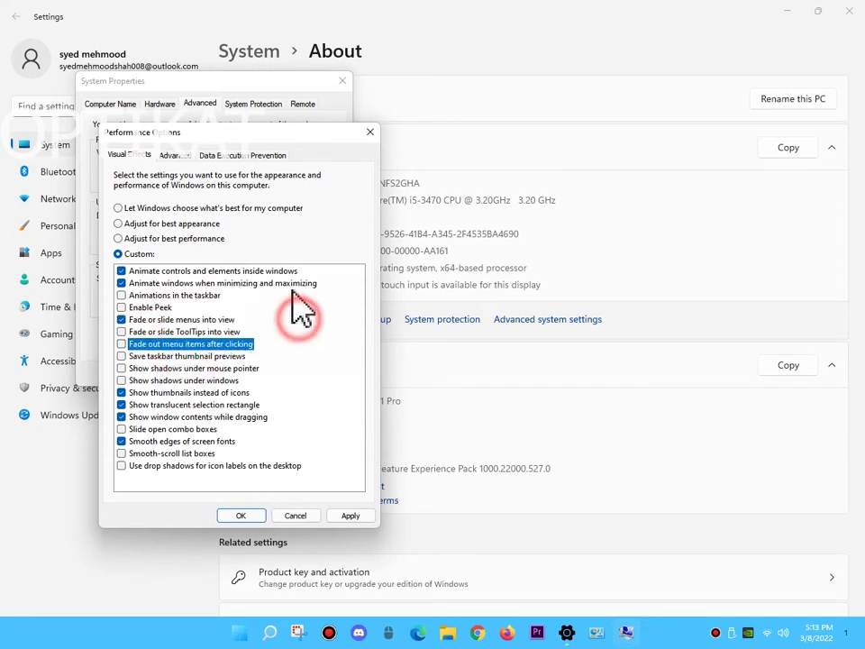
pyautogui.click(144, 320)
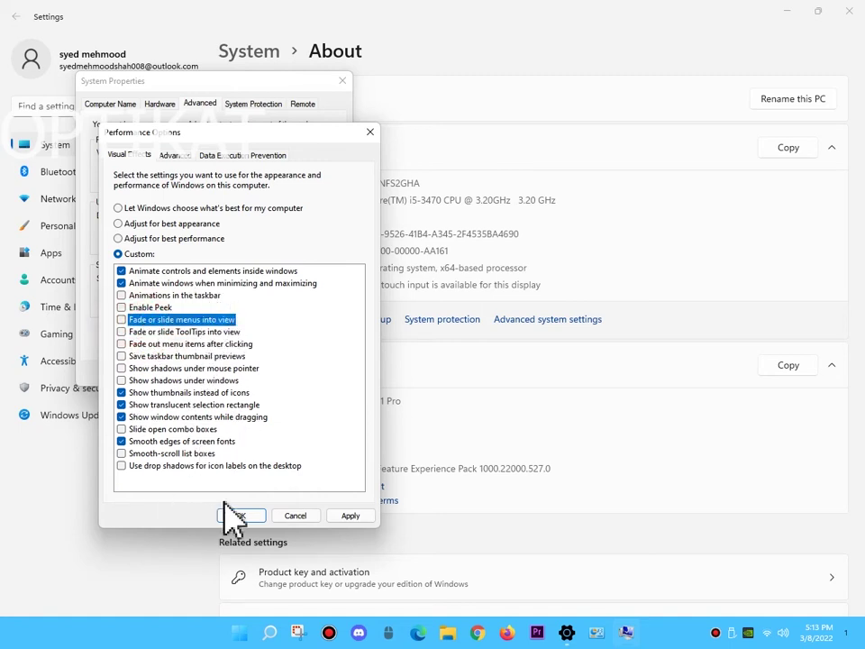
pyautogui.click(346, 514)
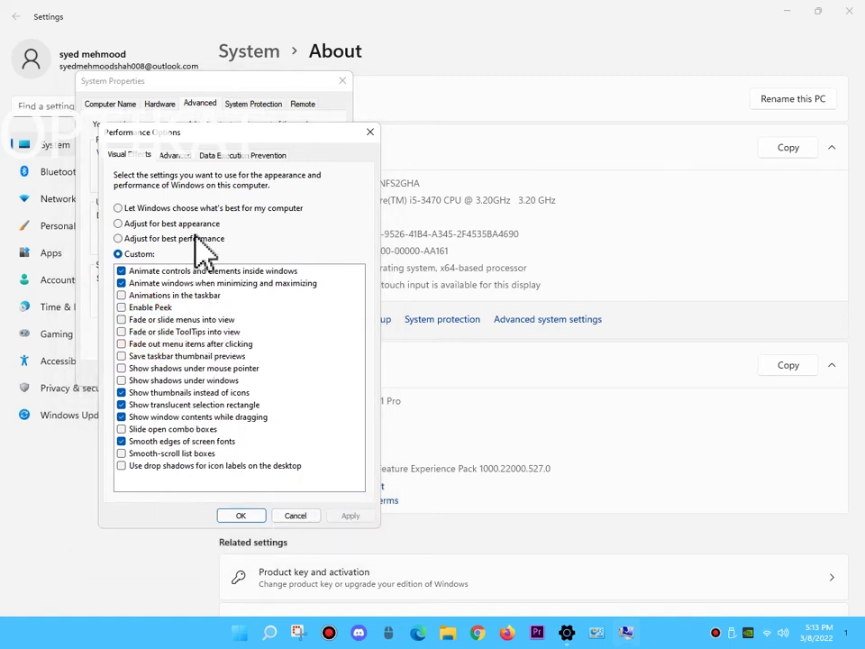
# Step: Set a custom virtual memory paging file for drive C: with an initial size of 1200 MB and a maximum size of 3000 MB
pyautogui.click(180, 155)
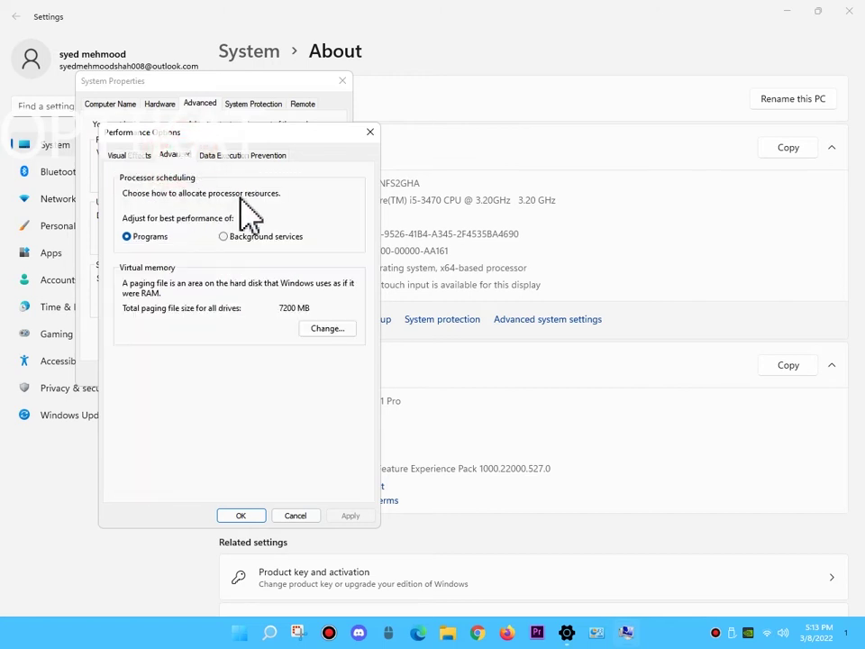
pyautogui.click(328, 331)
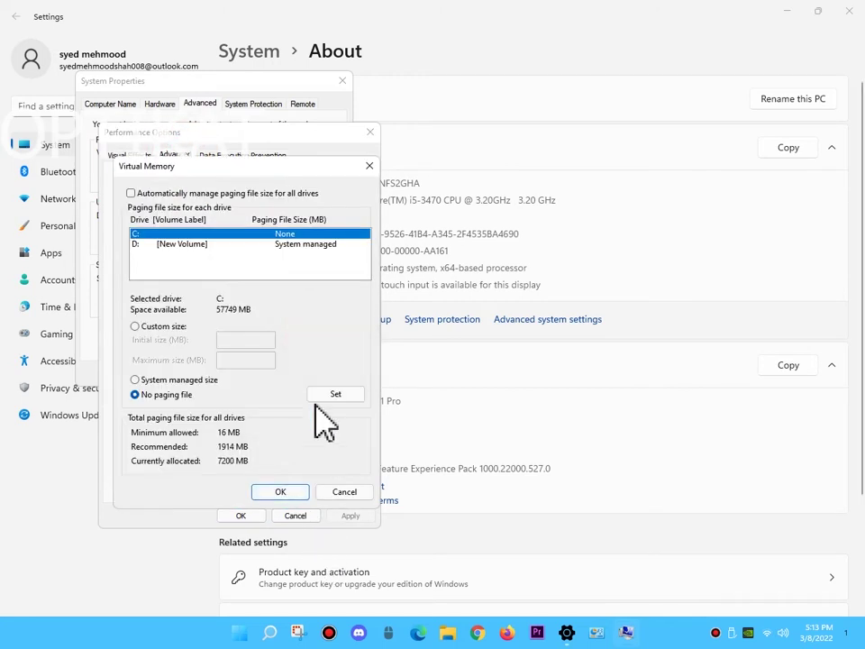
pyautogui.click(155, 233)
pyautogui.click(163, 326)
pyautogui.click(248, 343)
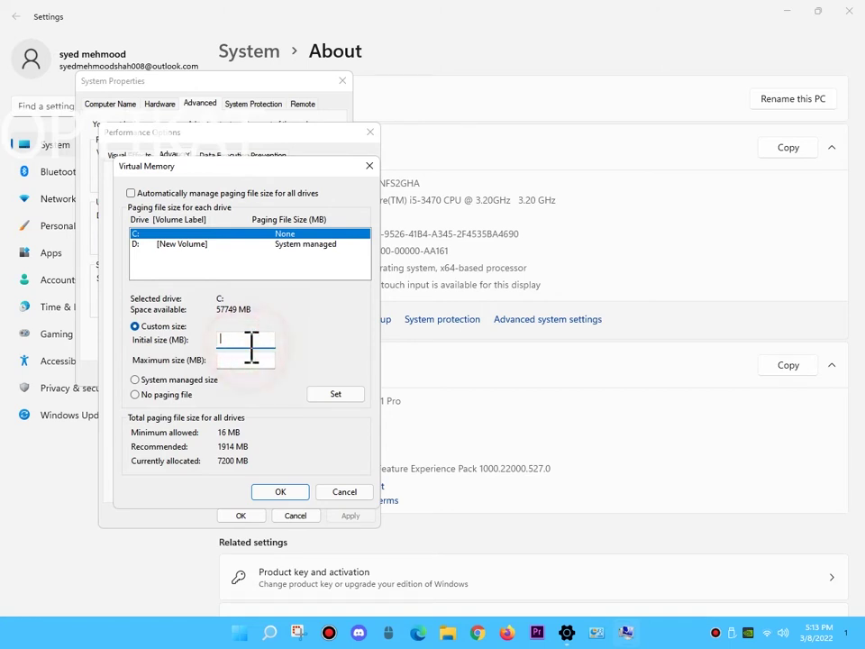
pyautogui.write('1200')
pyautogui.click(269, 361)
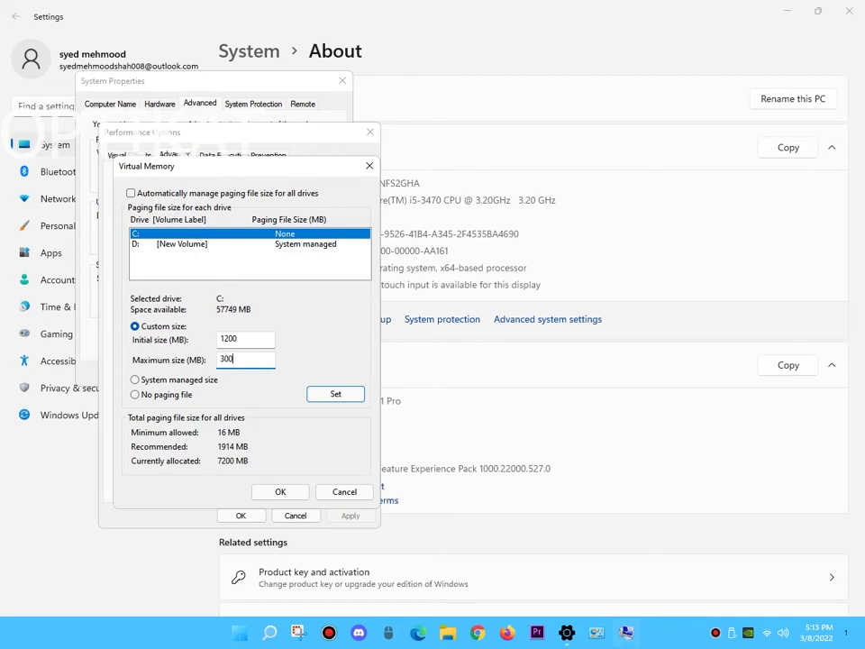
pyautogui.doubleClick(244, 338)
pyautogui.doubleClick(257, 354)
pyautogui.click(251, 362)
pyautogui.click(317, 394)
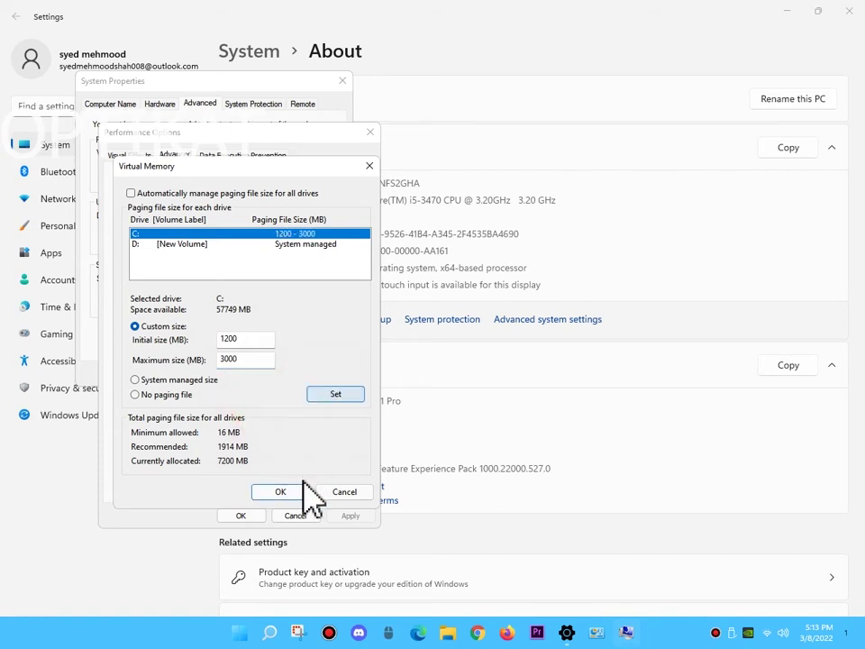
pyautogui.click(293, 492)
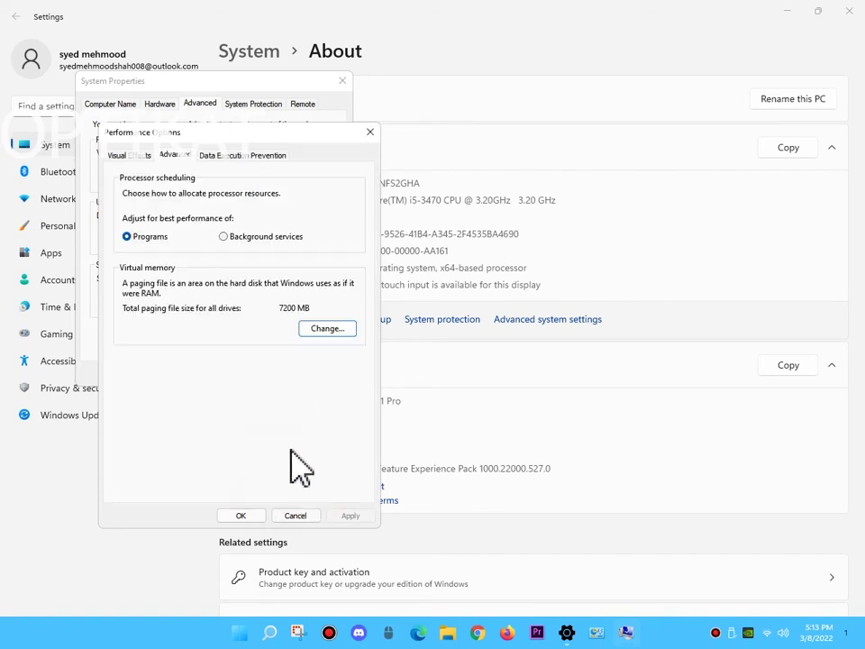
# Step: Confirm and close Performance Options and System Properties, and close Settings to return to the desktop
pyautogui.click(242, 515)
pyautogui.click(213, 373)
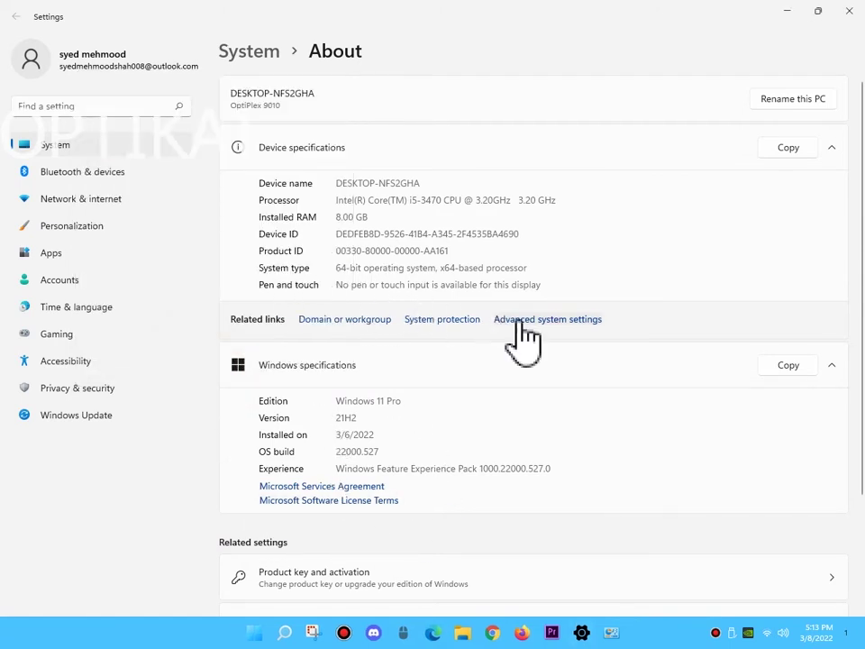
pyautogui.click(849, 11)
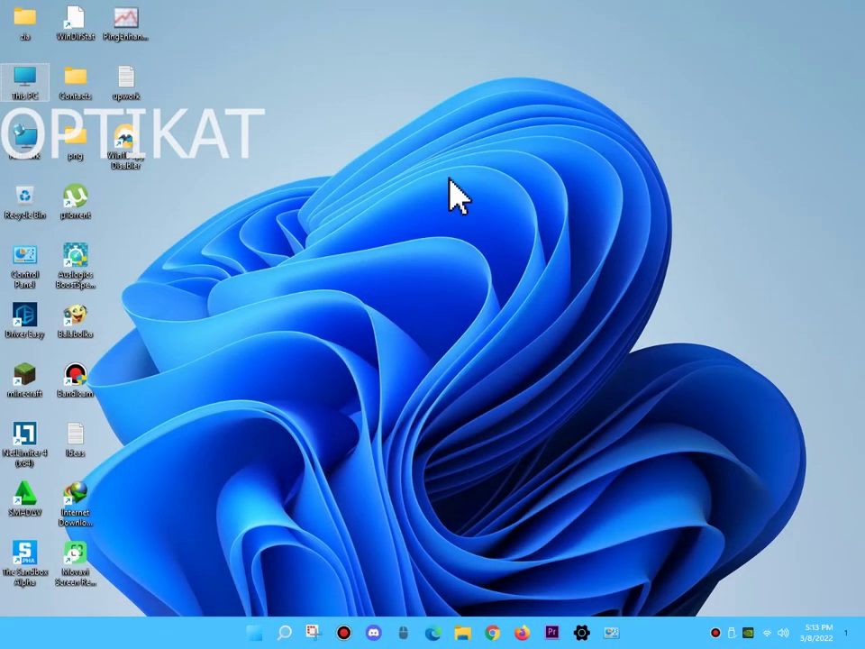
pyautogui.click(250, 168)
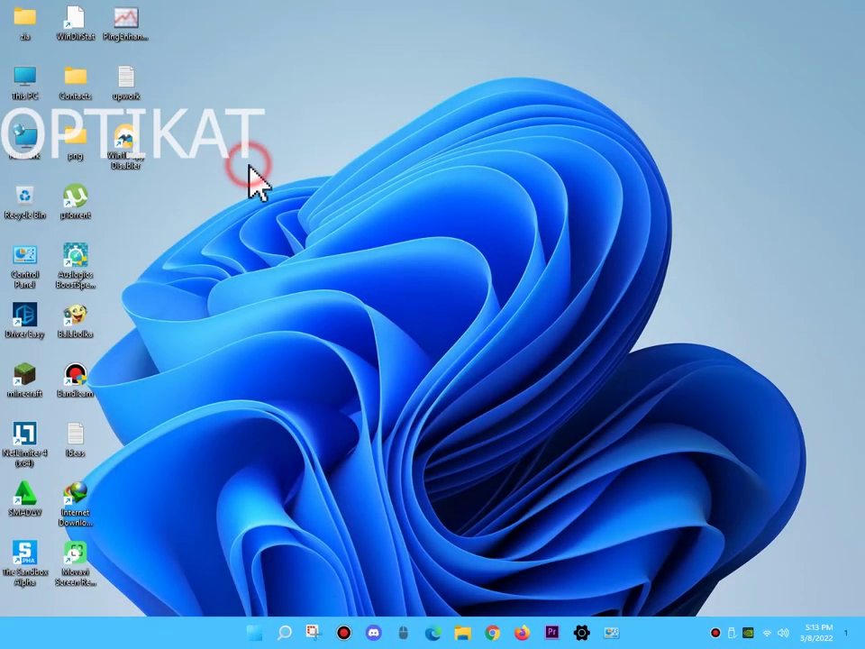
# Step: Search for msconfig and open System Configuration
pyautogui.click(268, 173)
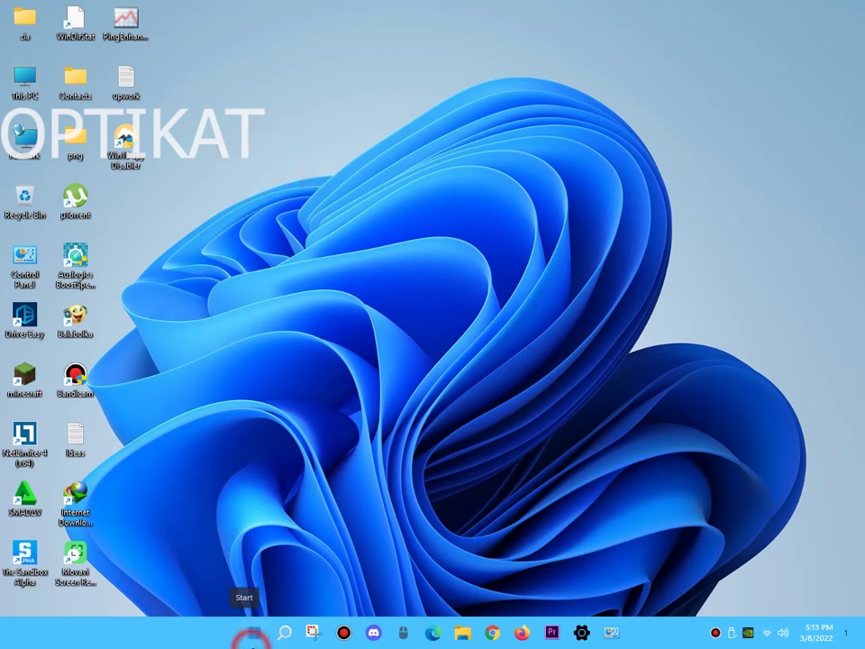
pyautogui.click(253, 634)
pyautogui.write('ms')
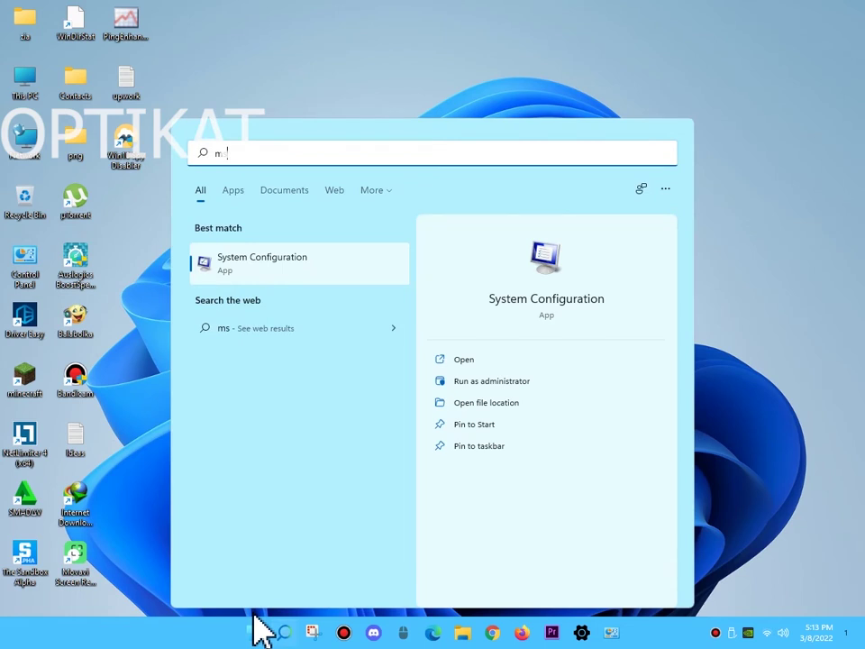
pyautogui.write('conf')
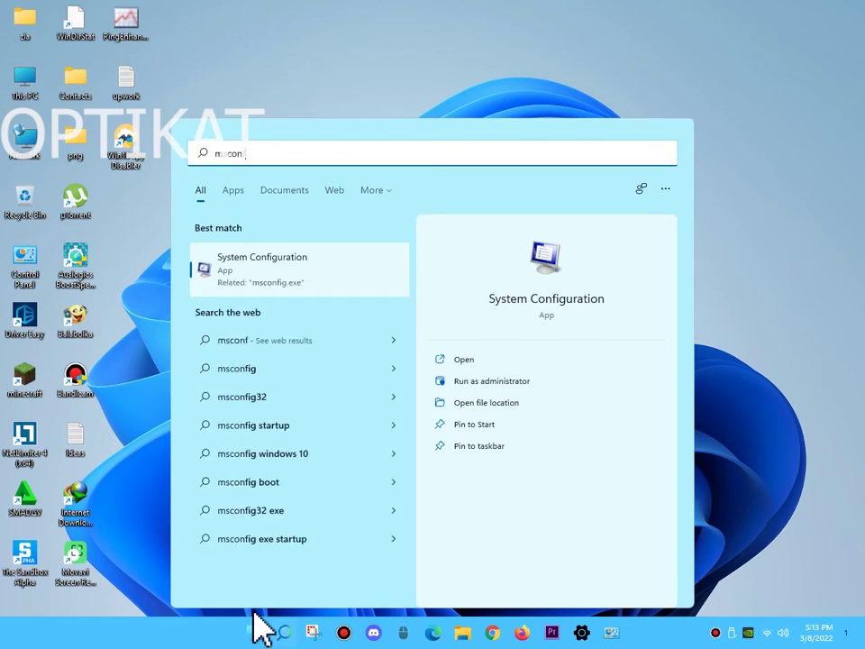
pyautogui.write('ig')
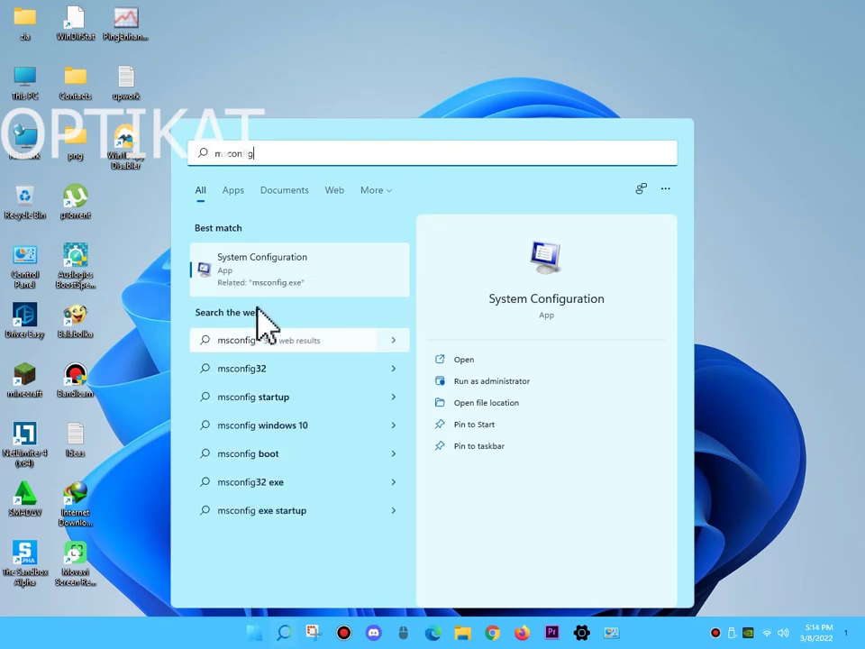
pyautogui.click(332, 290)
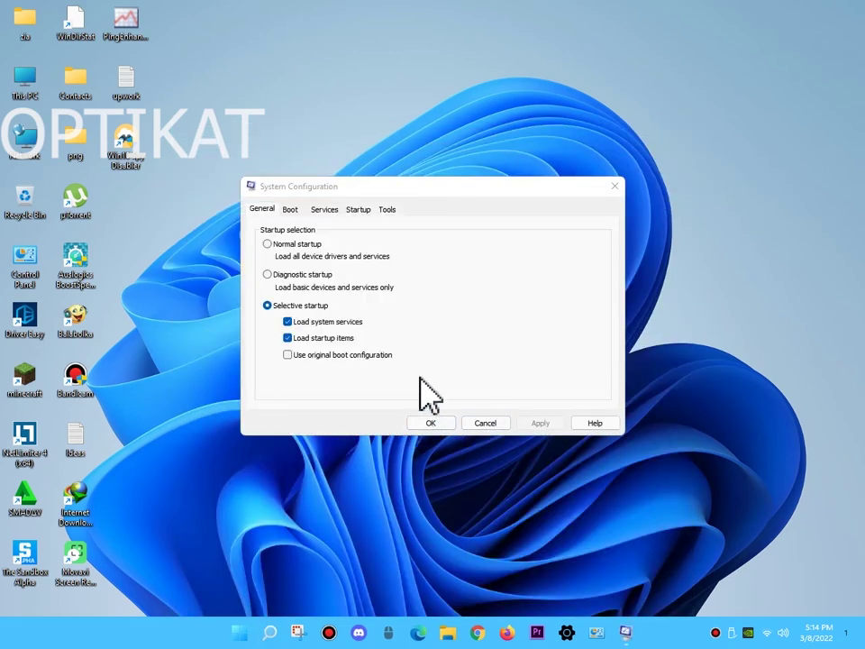
# Step: Hide all Microsoft services in the services list, disable all the remaining services, and apply and confirm the configuration
pyautogui.click(327, 210)
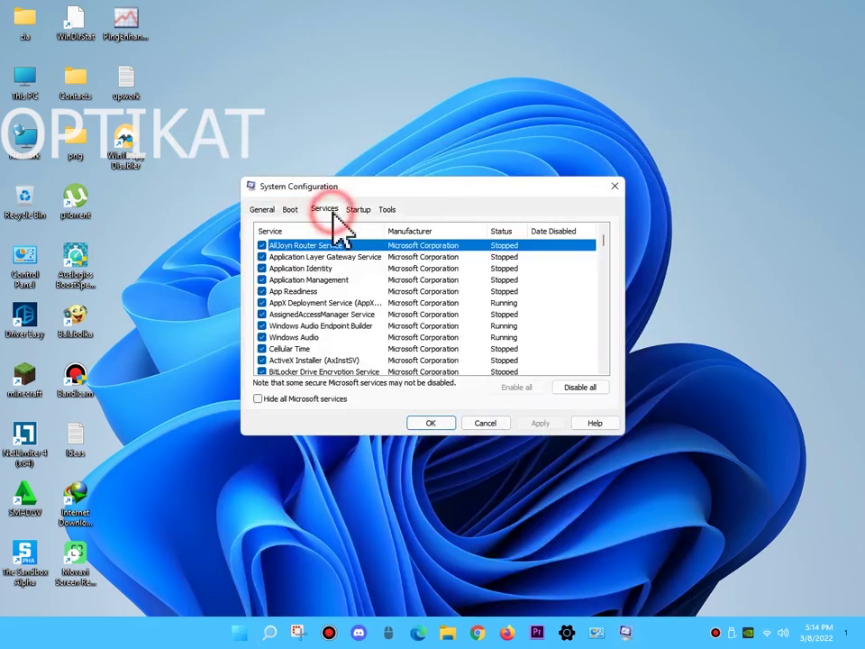
pyautogui.scroll(-4, 406, 311)
pyautogui.click(396, 292)
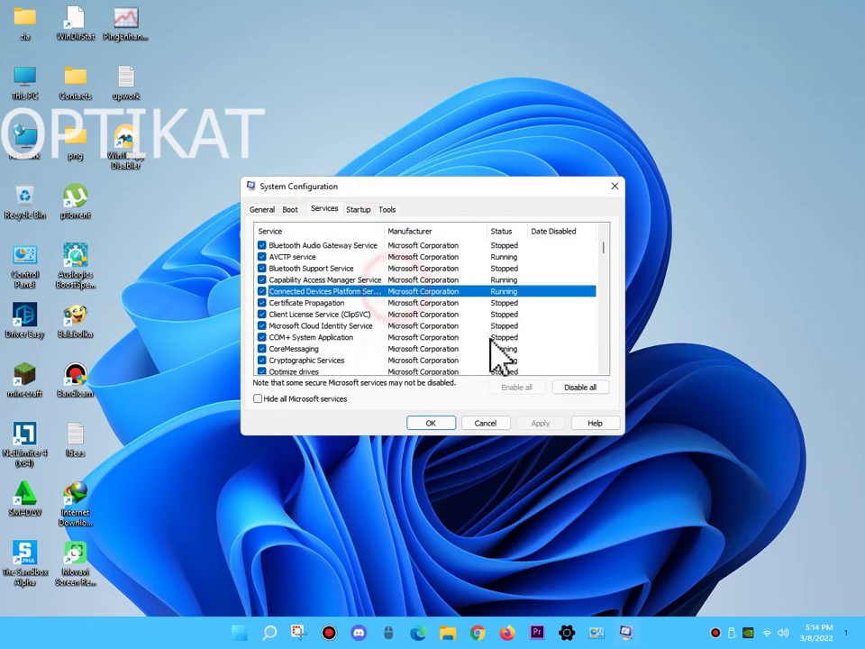
pyautogui.click(259, 398)
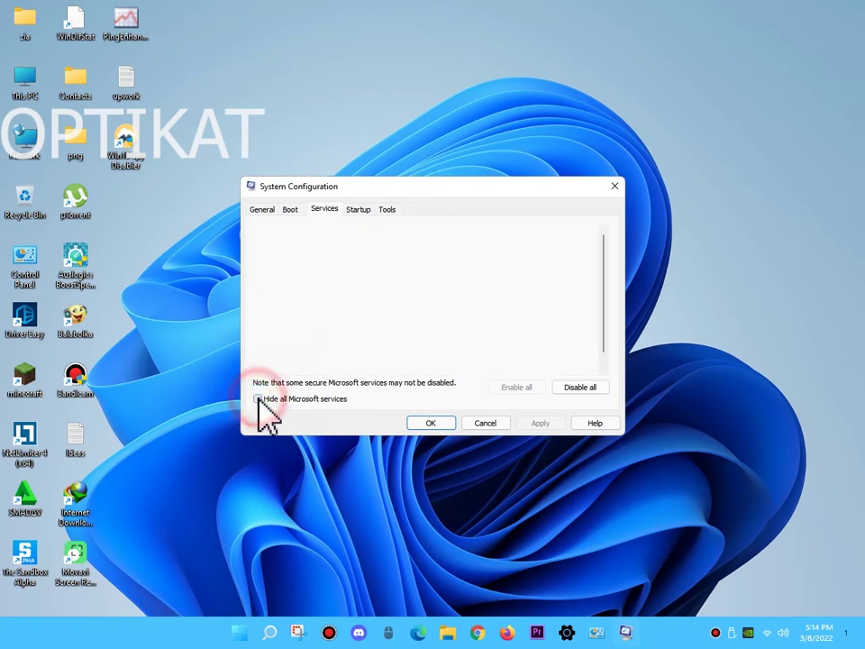
pyautogui.click(586, 389)
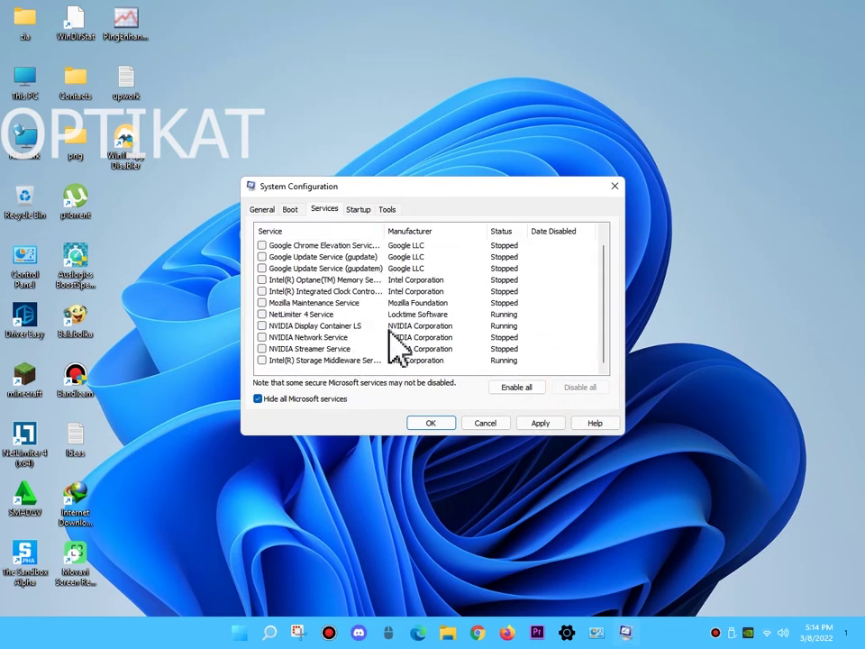
pyautogui.click(543, 428)
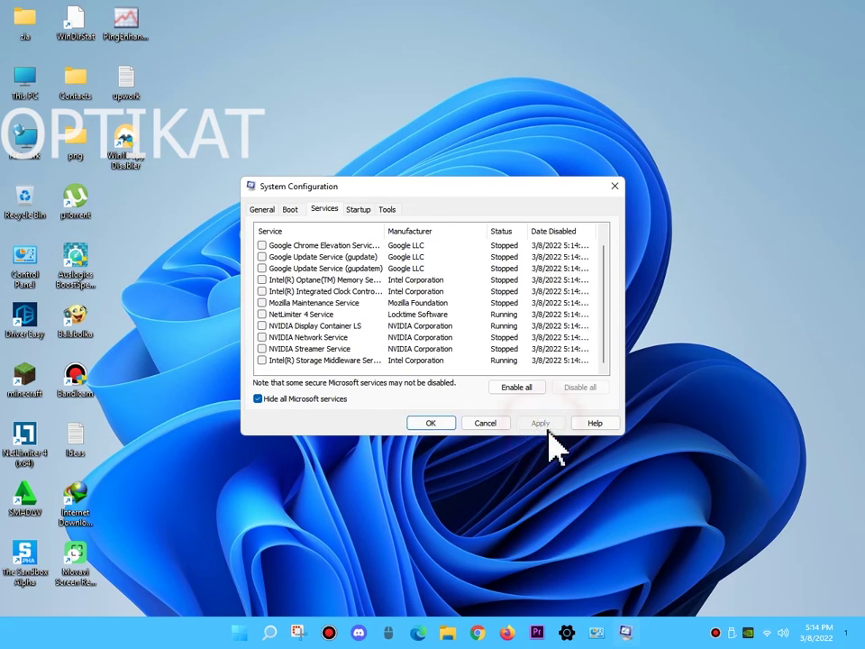
pyautogui.click(427, 425)
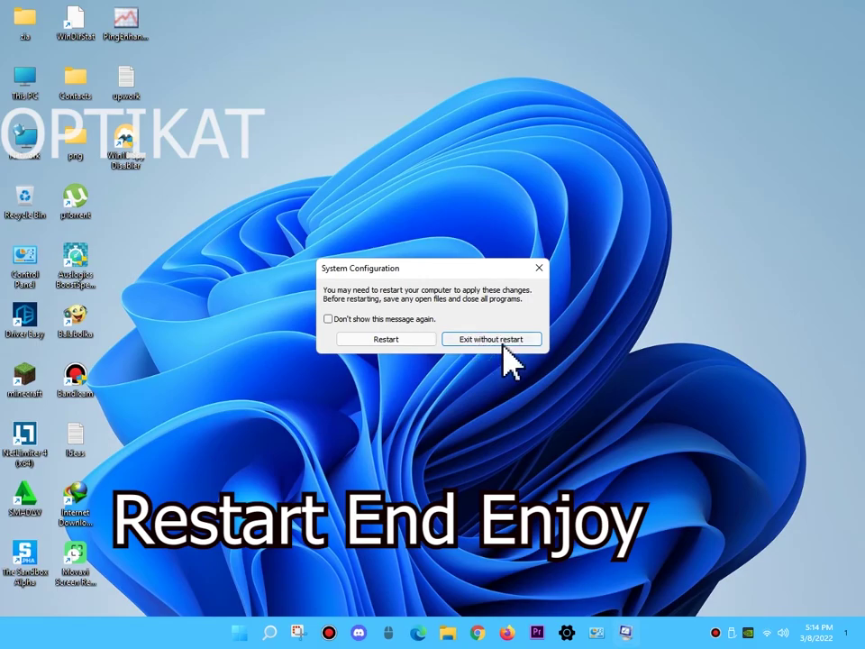